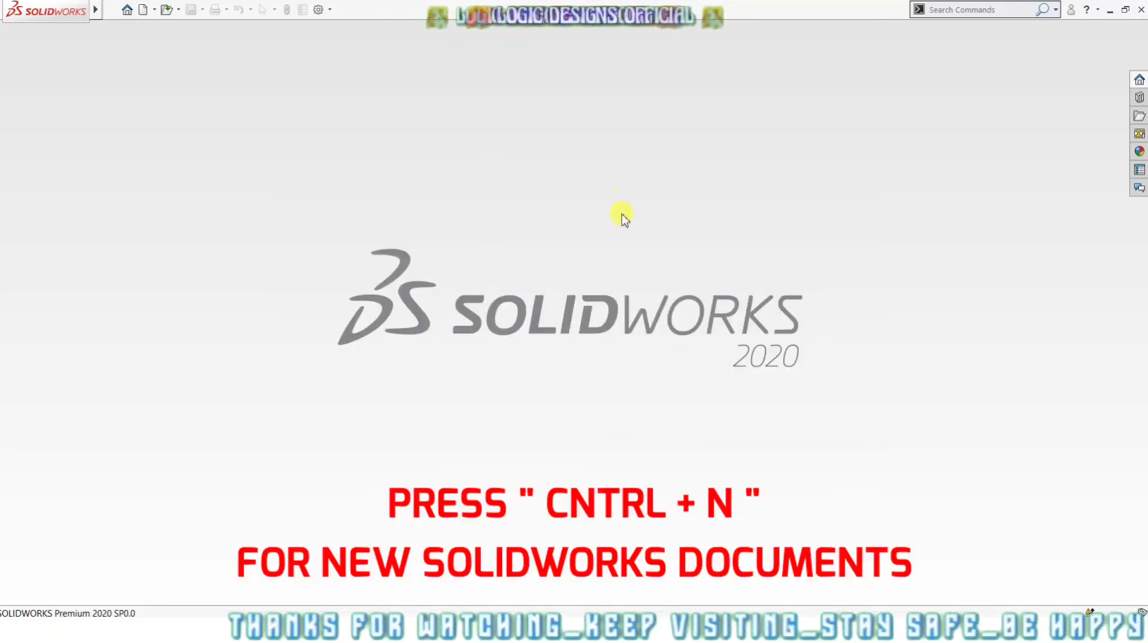
- Create a new blank part document from the Part template
key(ctrl+n)
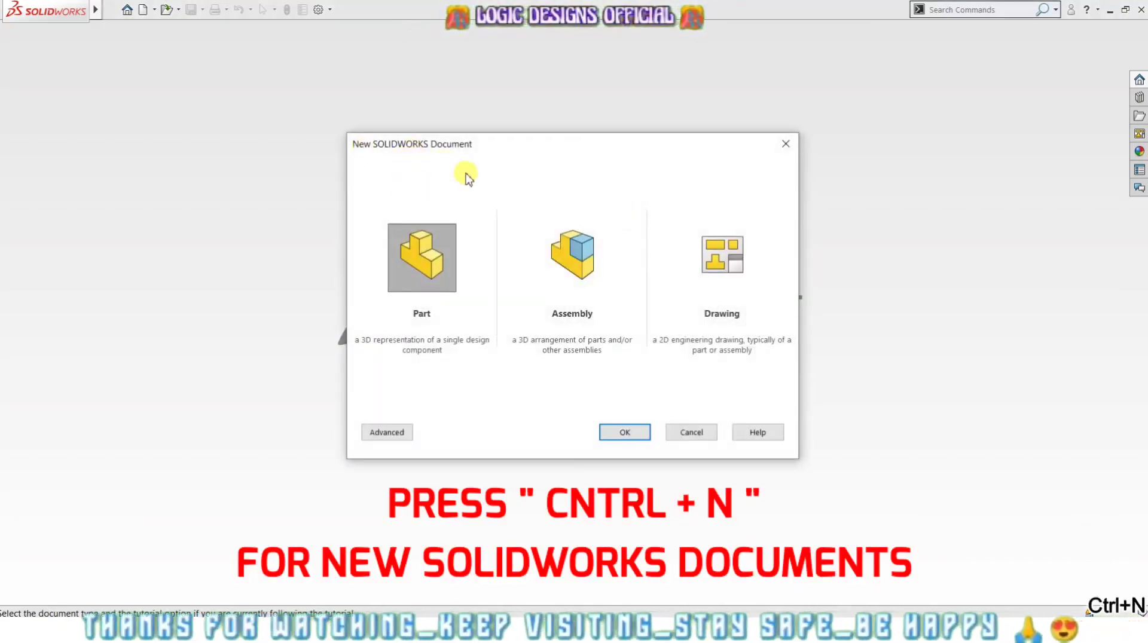
click(443, 291)
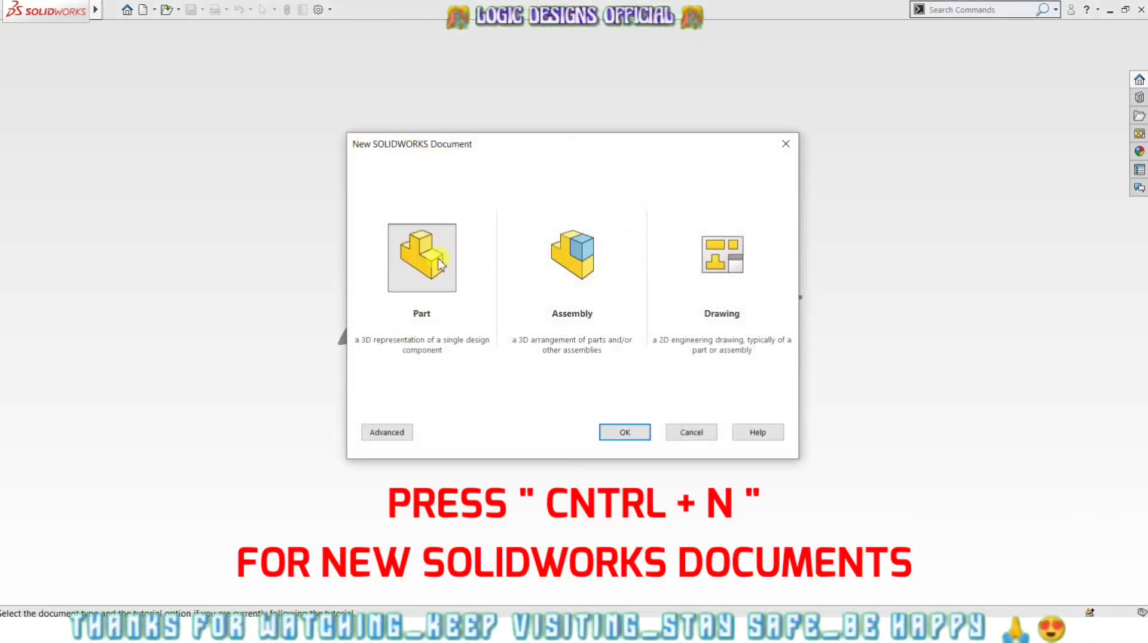
click(620, 433)
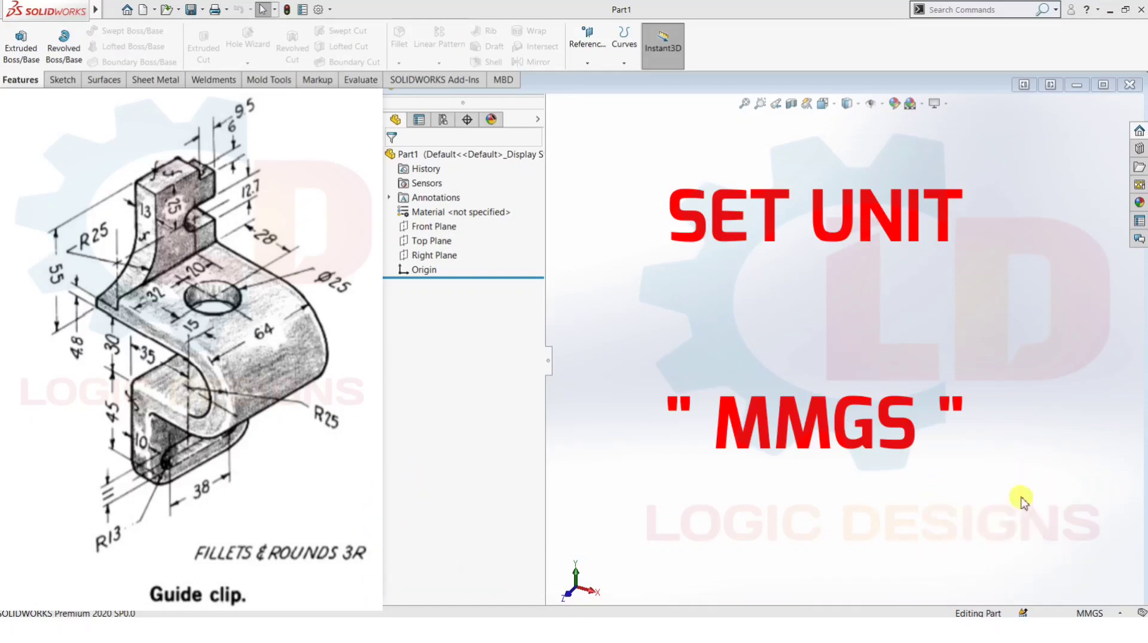
- Switch the part's unit system to MMGS (millimetre, gram, second)
click(1093, 611)
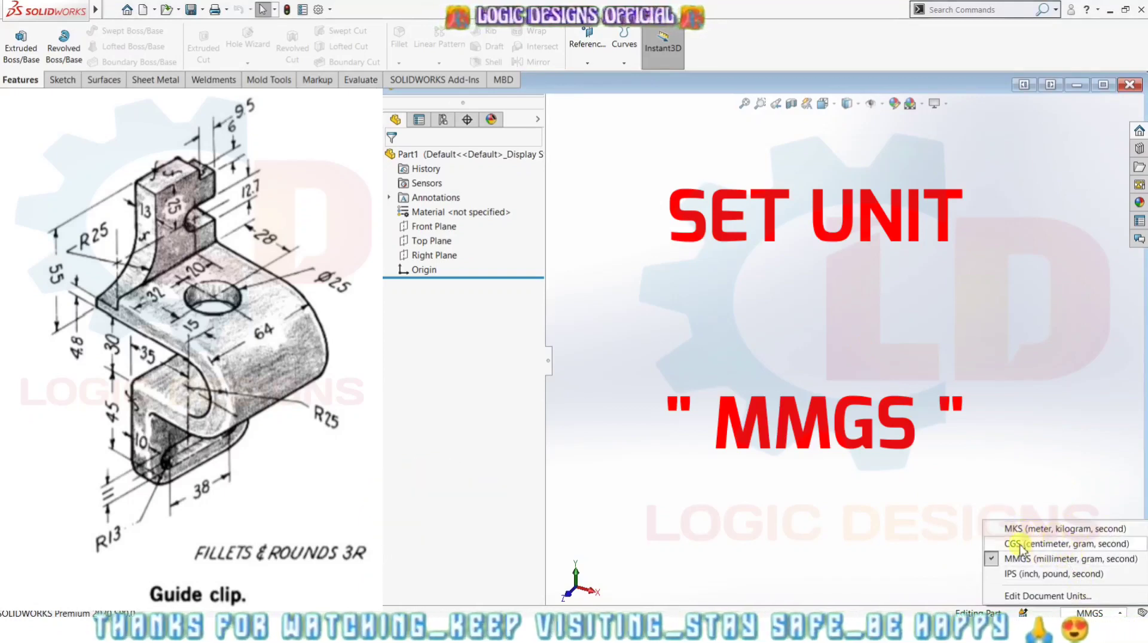
click(1024, 561)
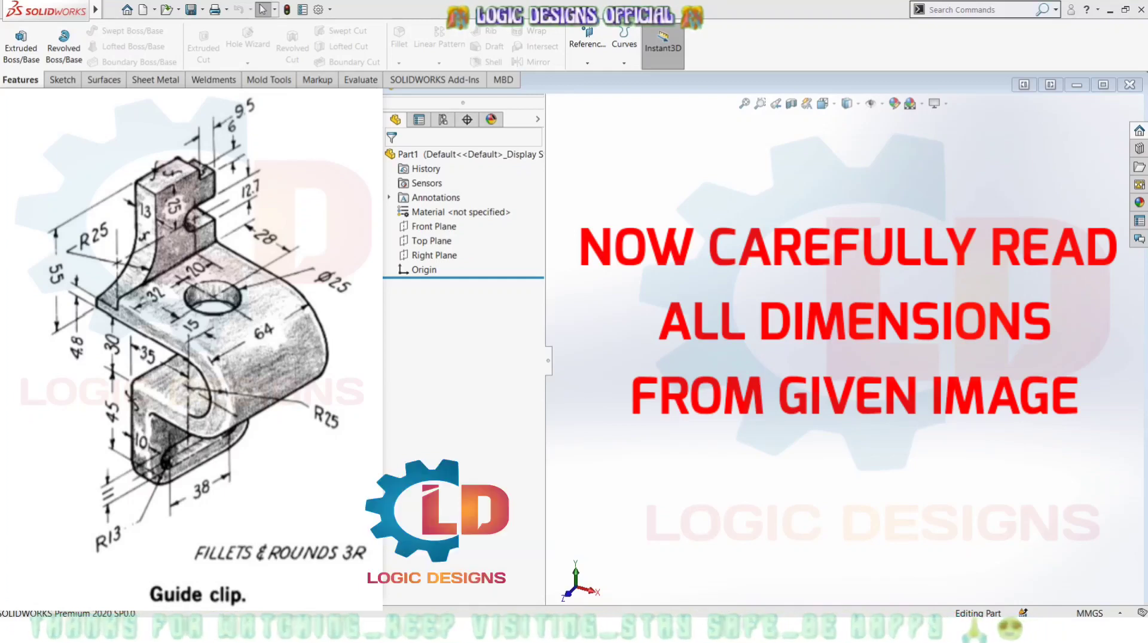
- Open a new sketch, Sketch1, on the Front Plane
click(435, 226)
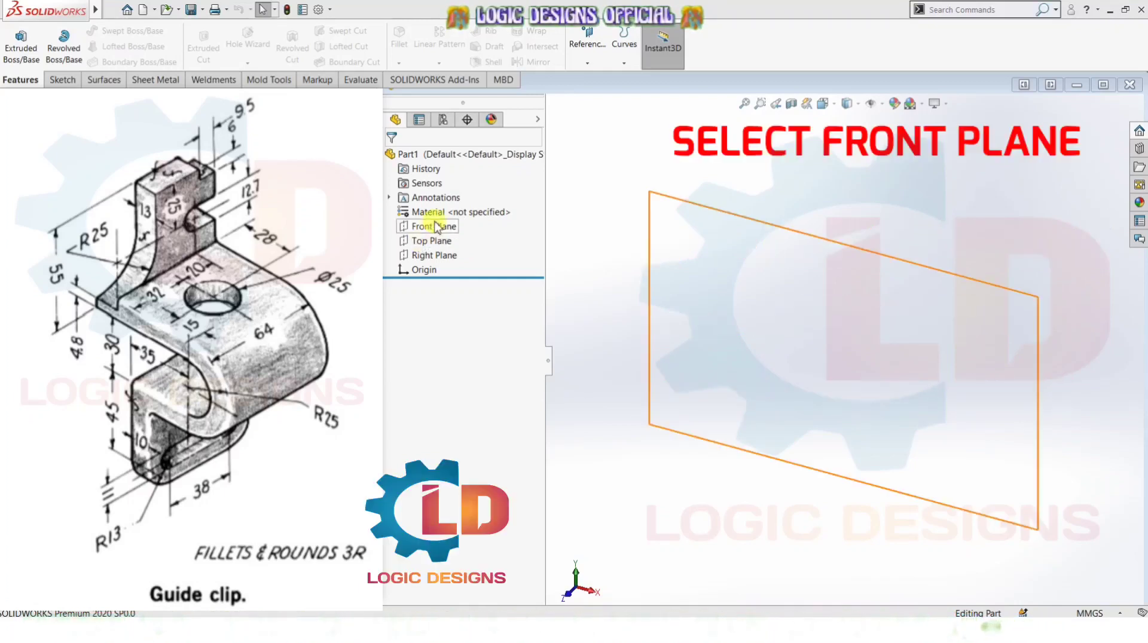
click(435, 226)
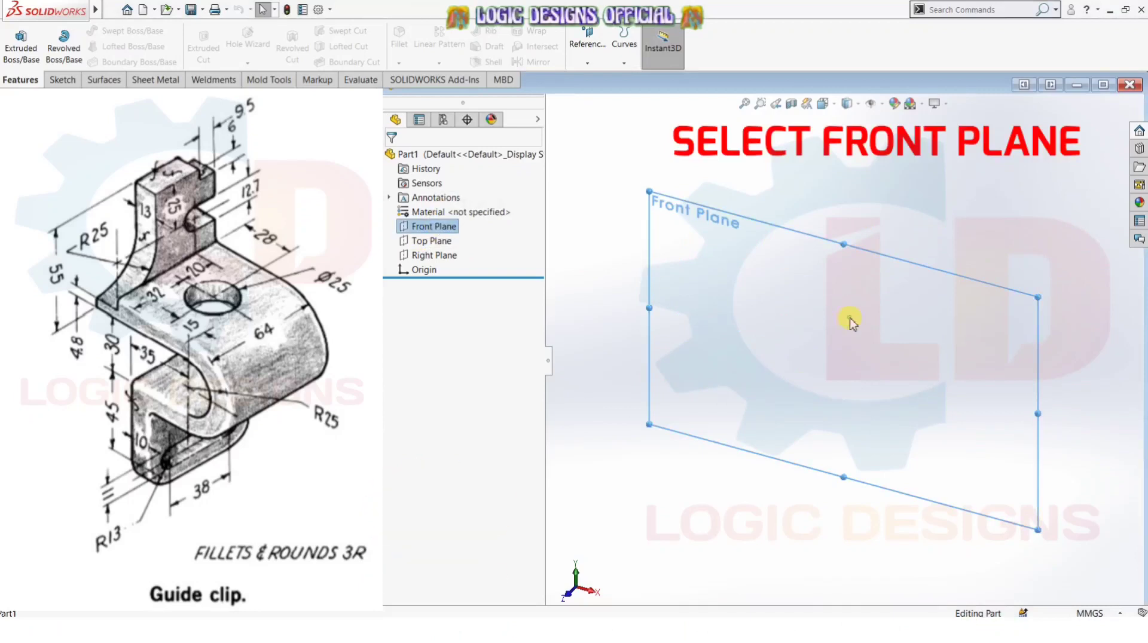
click(849, 321)
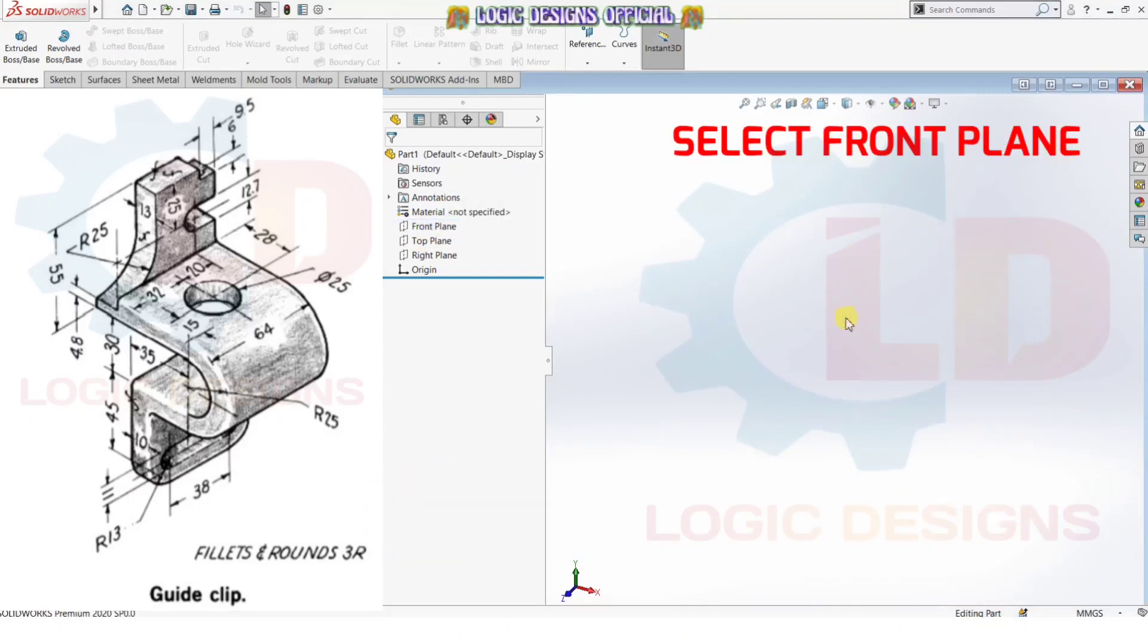
click(422, 228)
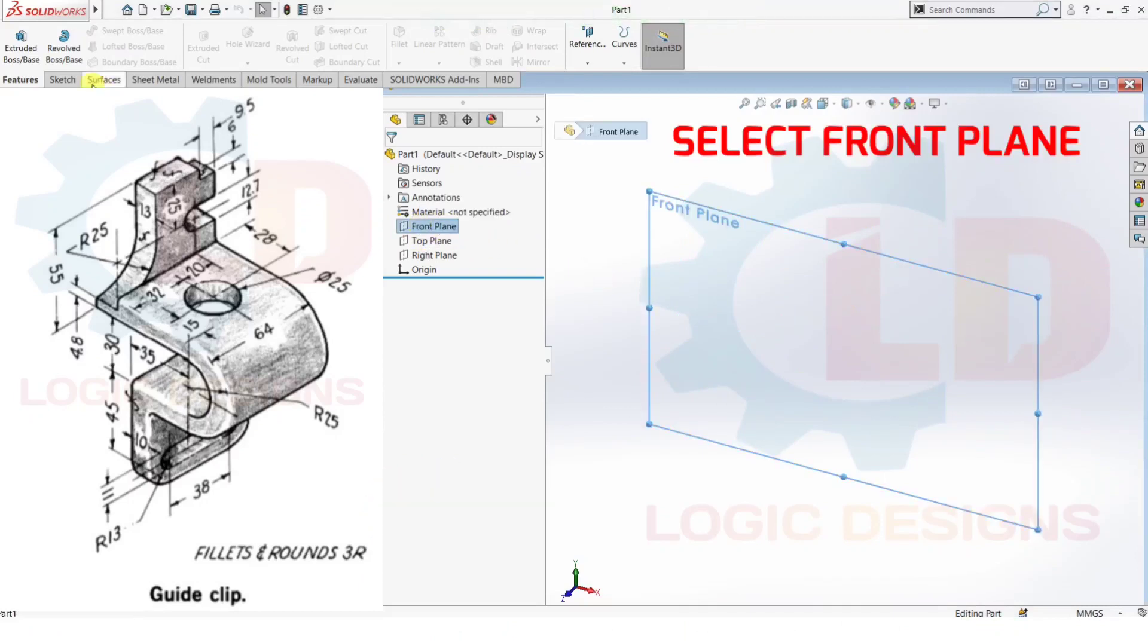
click(62, 80)
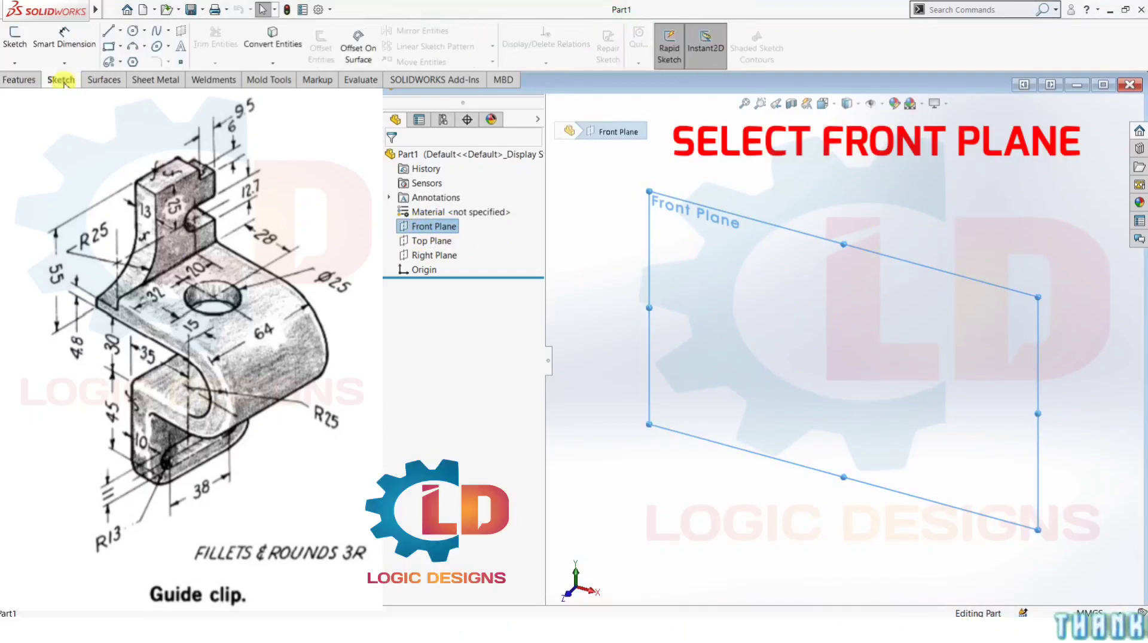
click(14, 37)
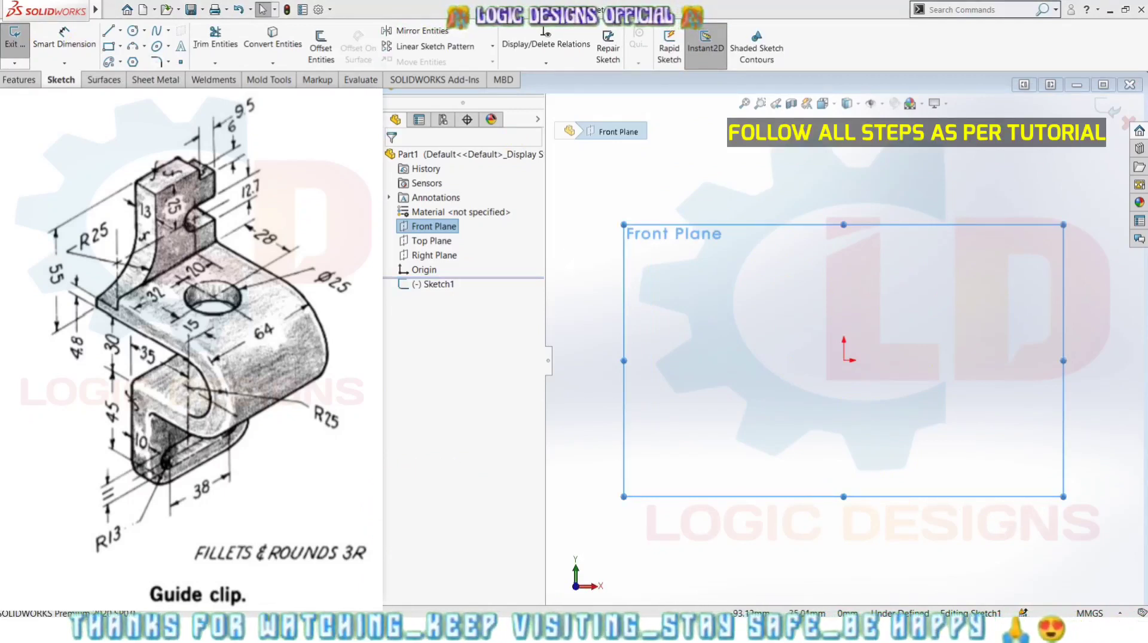
- Draw a circle centred on the origin
click(133, 30)
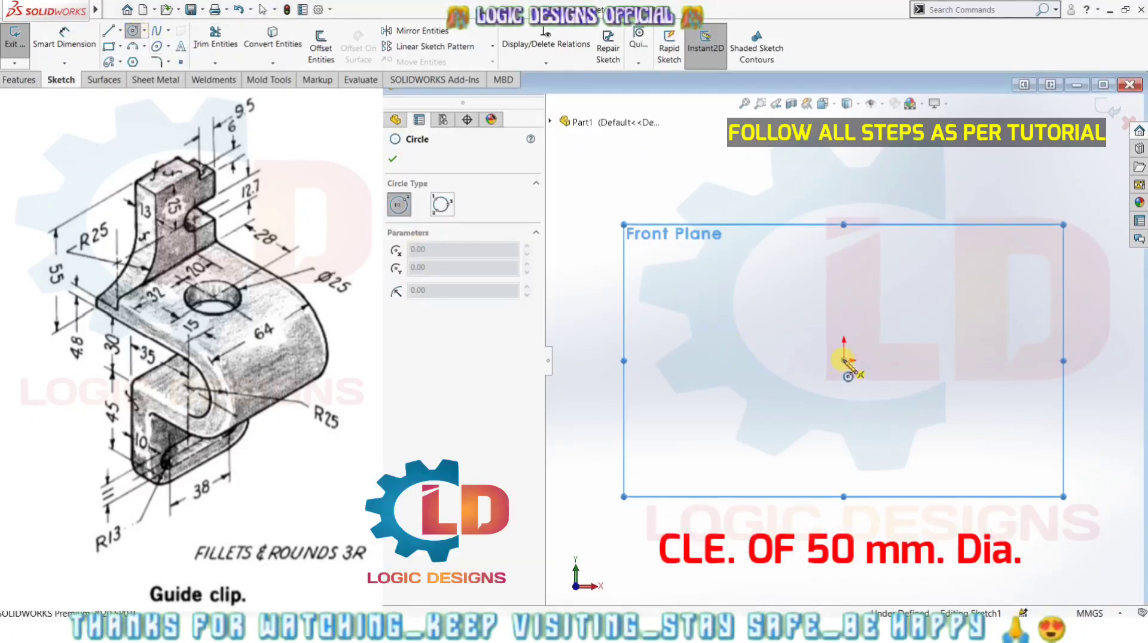
click(842, 362)
click(861, 439)
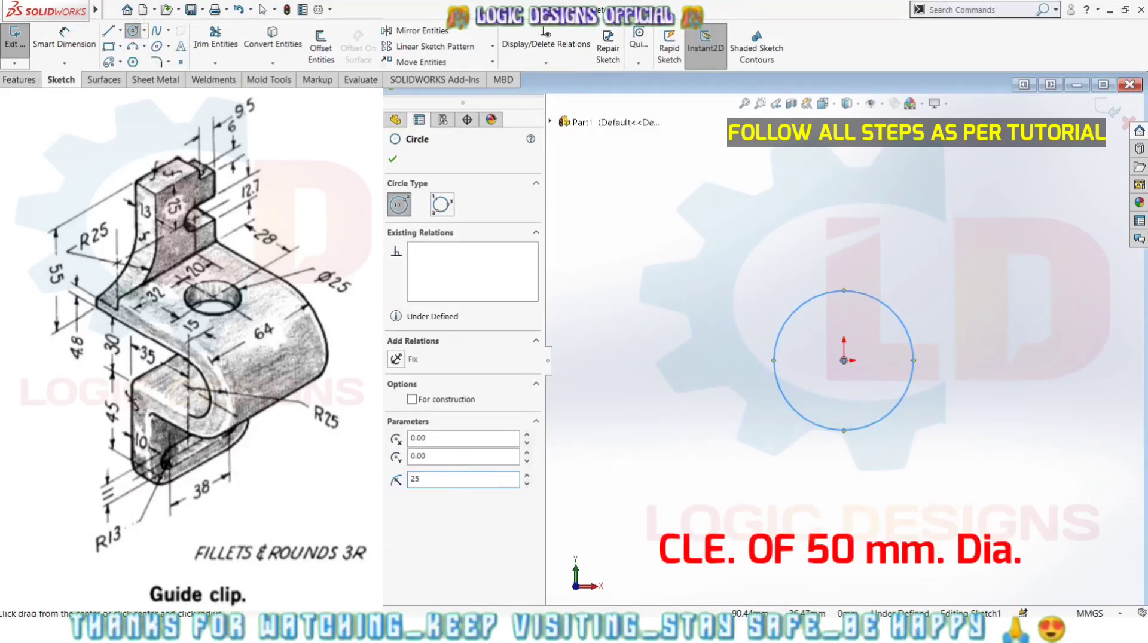
click(396, 160)
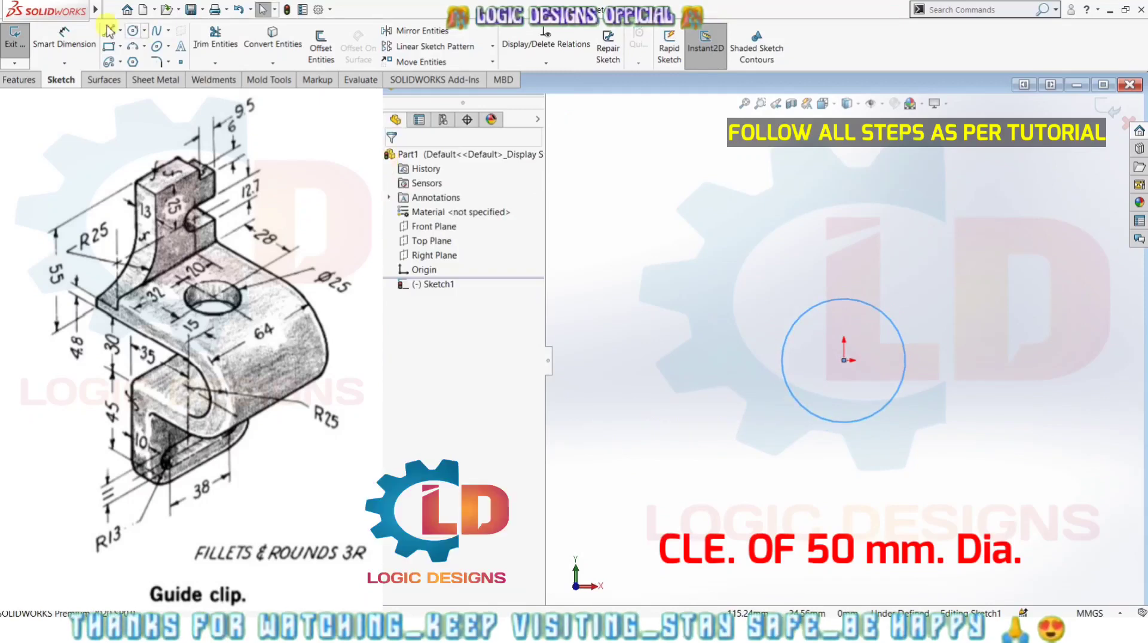
- Dimension the circle's diameter to 50 mm
click(63, 38)
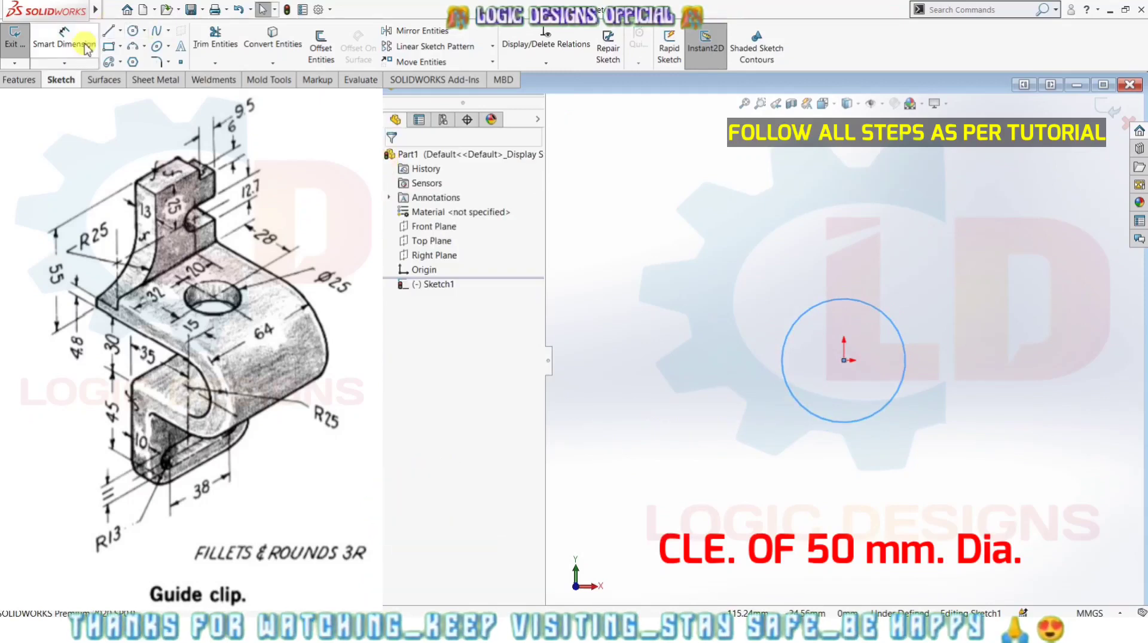
click(878, 312)
click(947, 240)
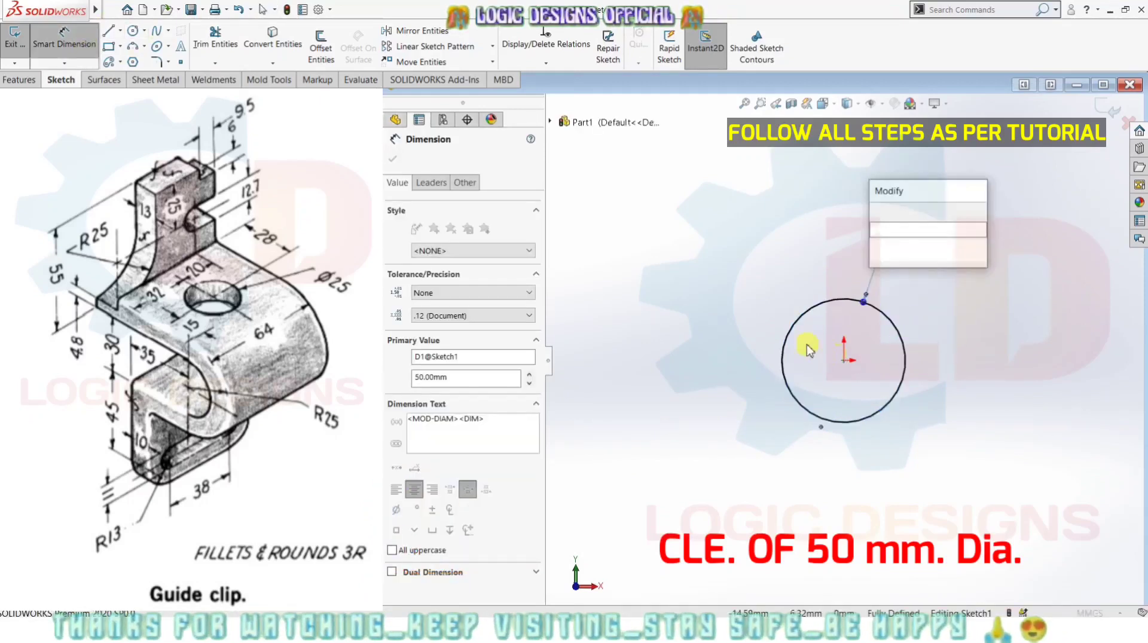
key(Return)
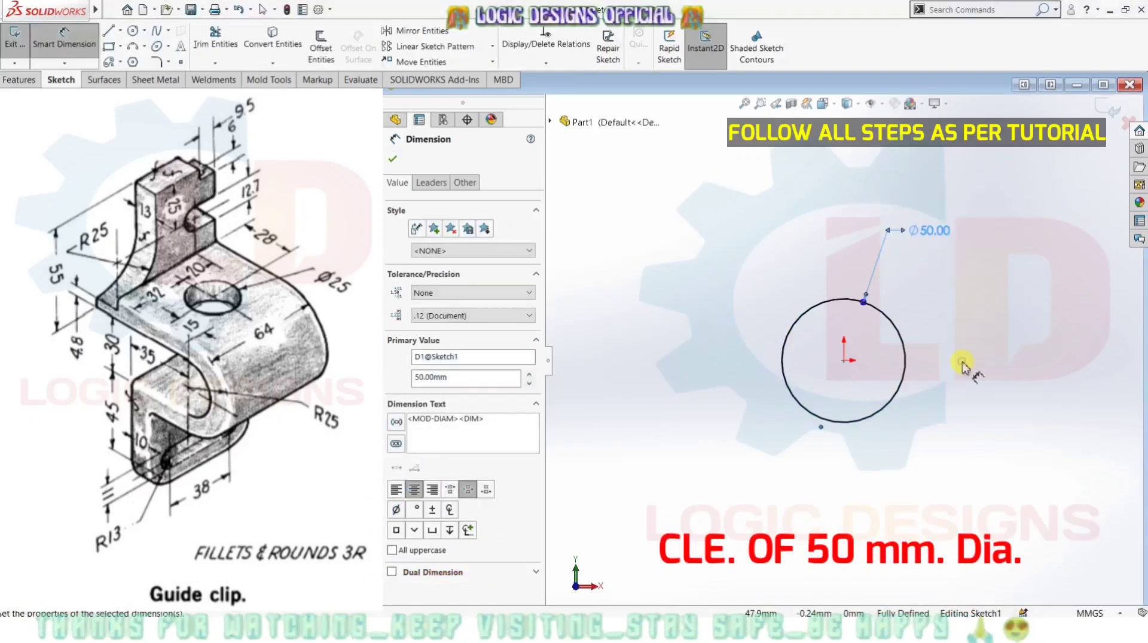
key(Escape)
click(144, 32)
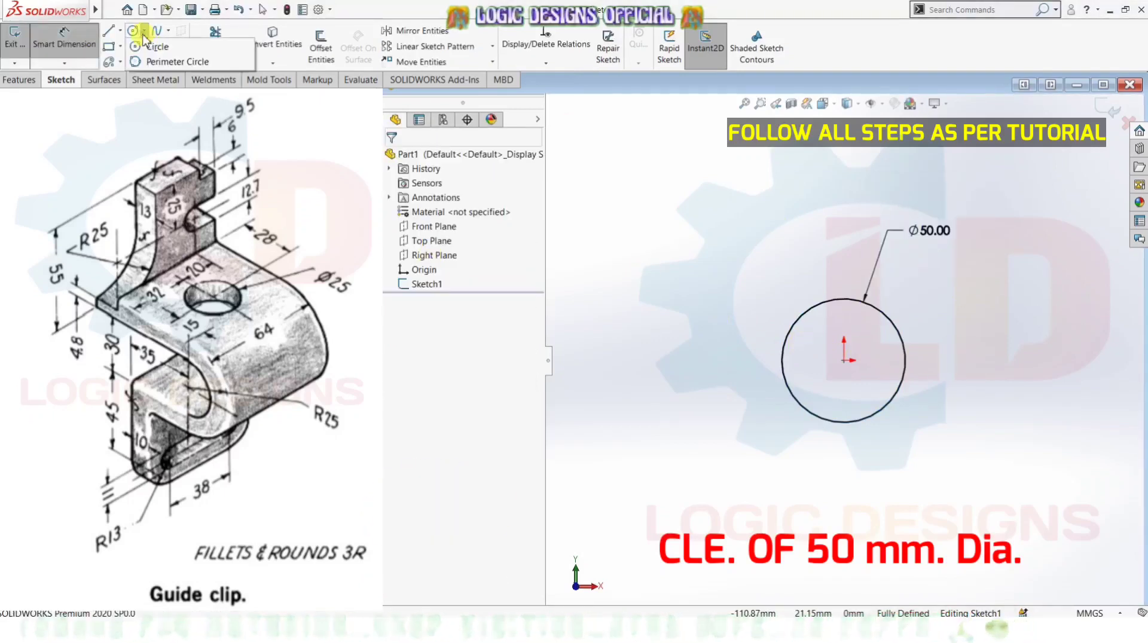
- Offset the Ø50 circle 10 mm inward and place the 10.00 dimension to the right
click(321, 47)
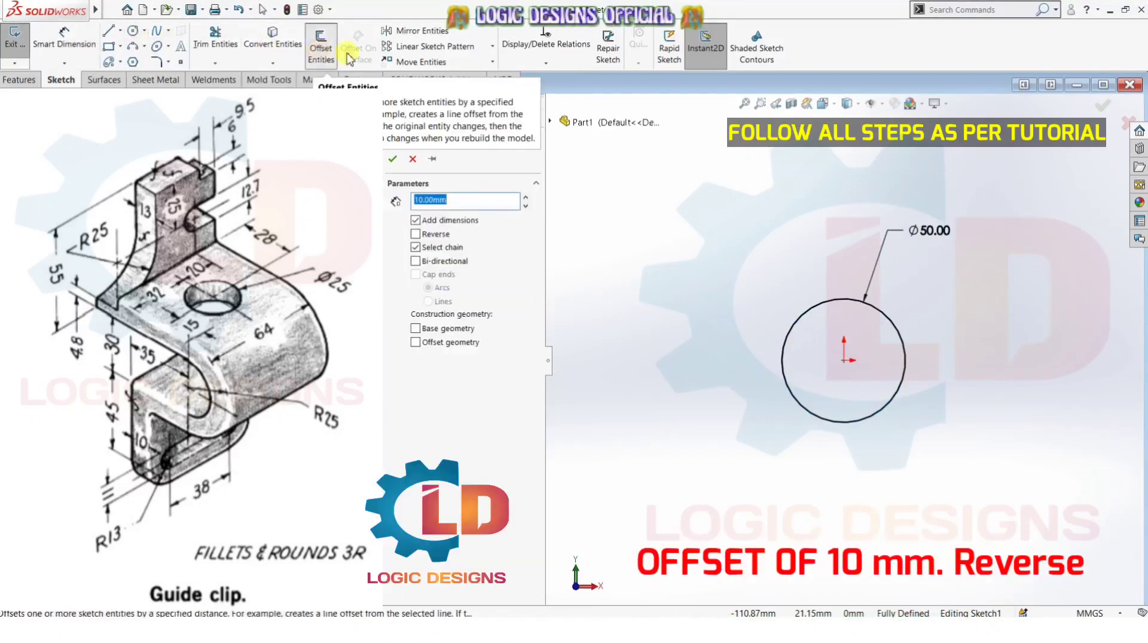
click(892, 326)
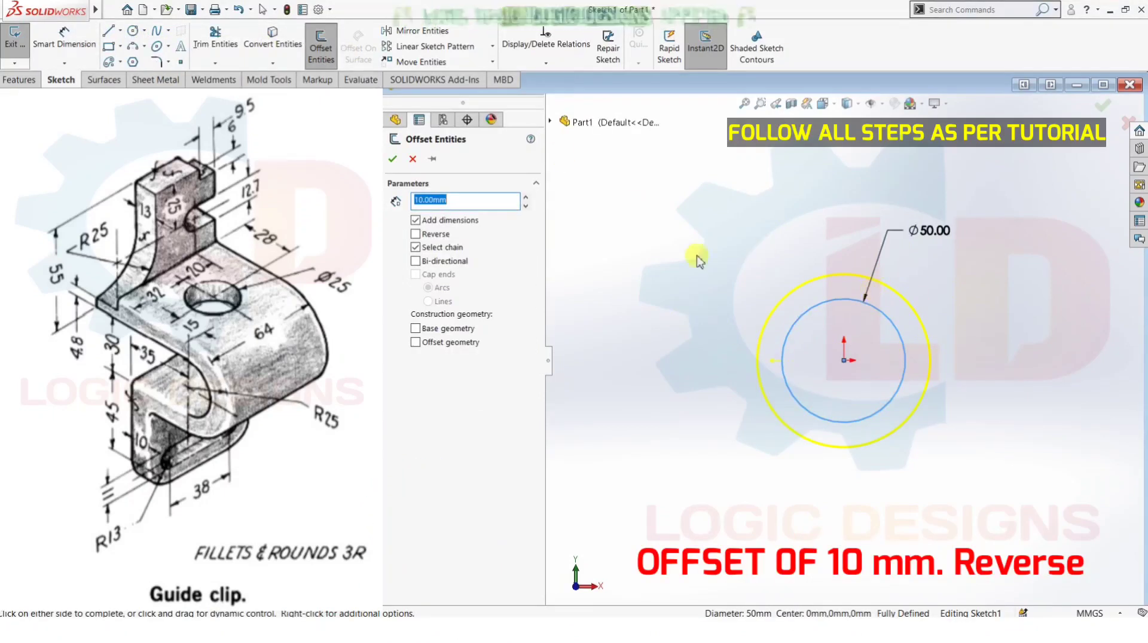
click(415, 237)
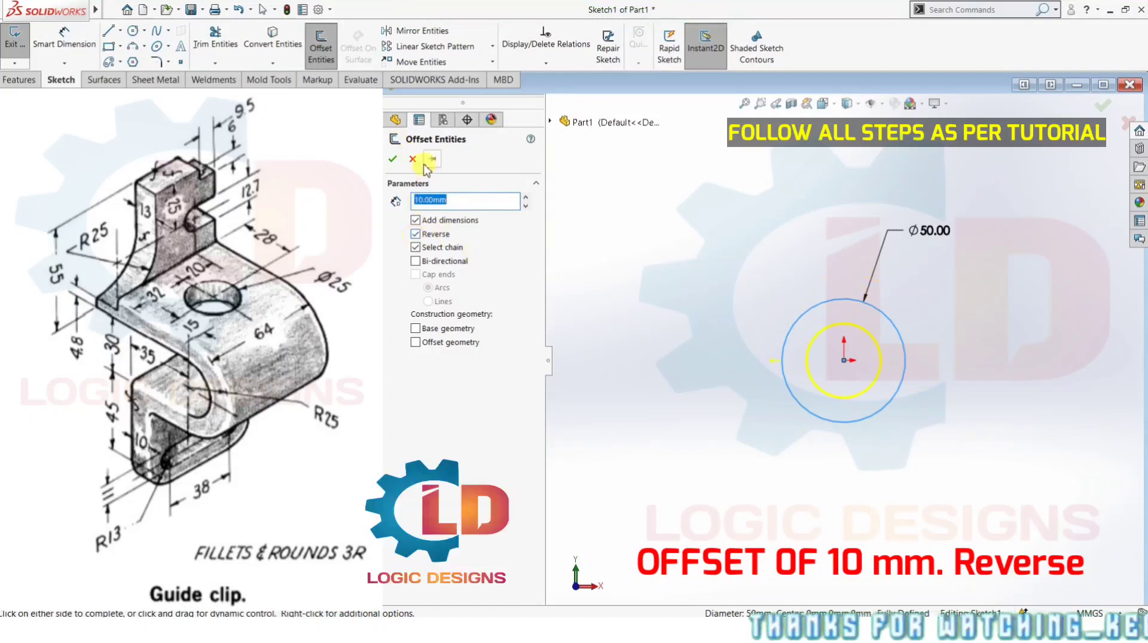
click(392, 160)
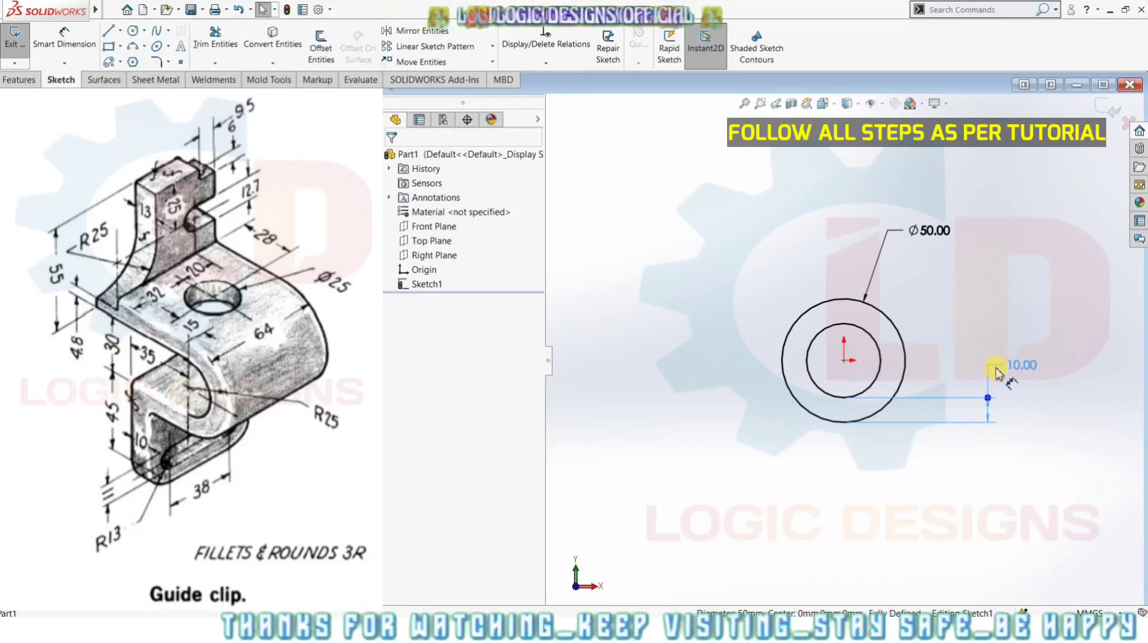
click(992, 363)
click(961, 328)
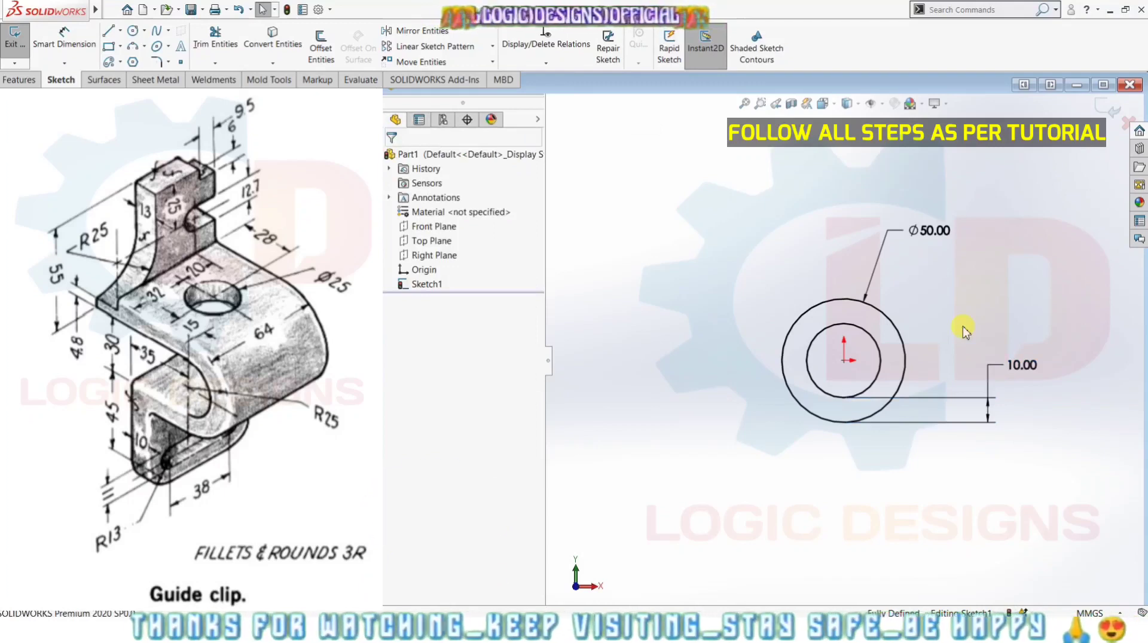
click(119, 31)
click(137, 62)
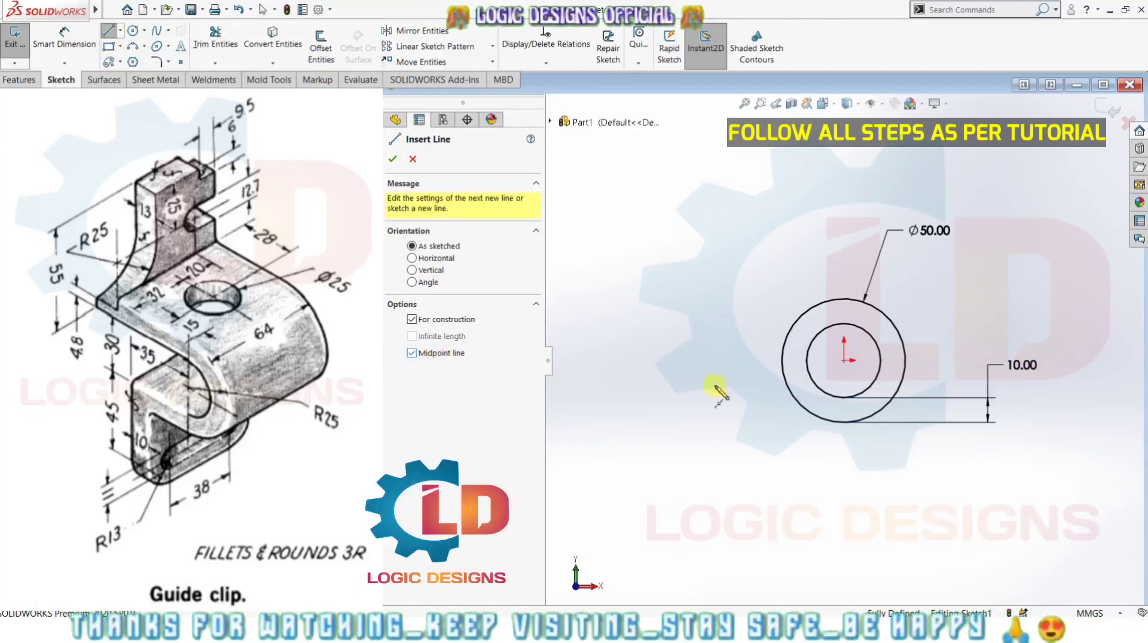
- Draw a vertical centreline upward from the circles' centre at the origin
click(844, 362)
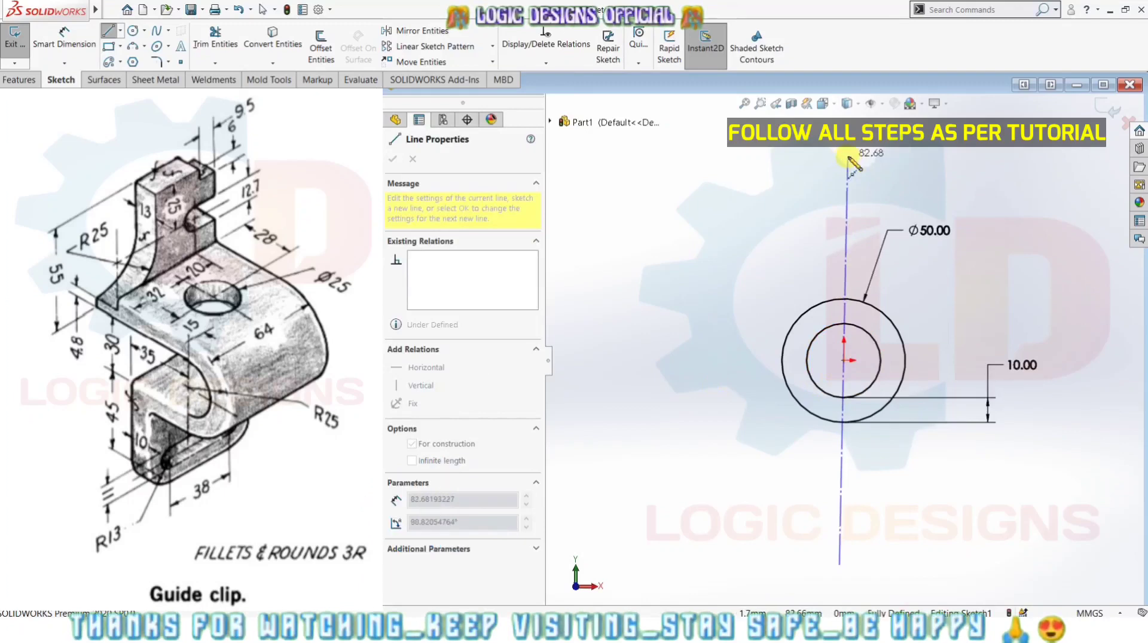
click(844, 123)
key(Escape)
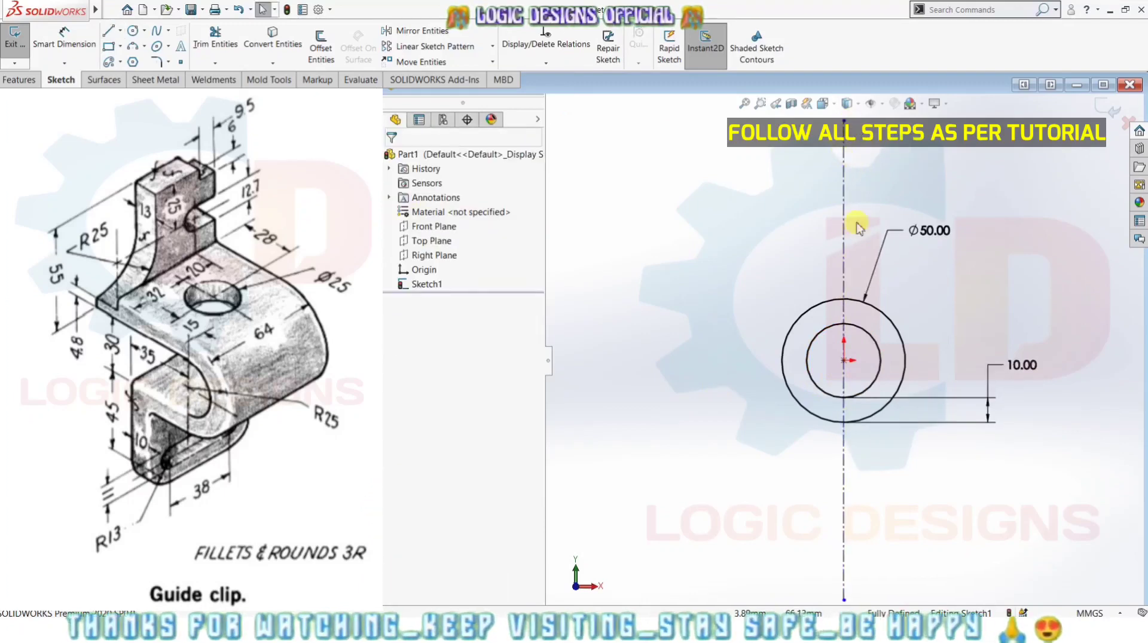
key(f)
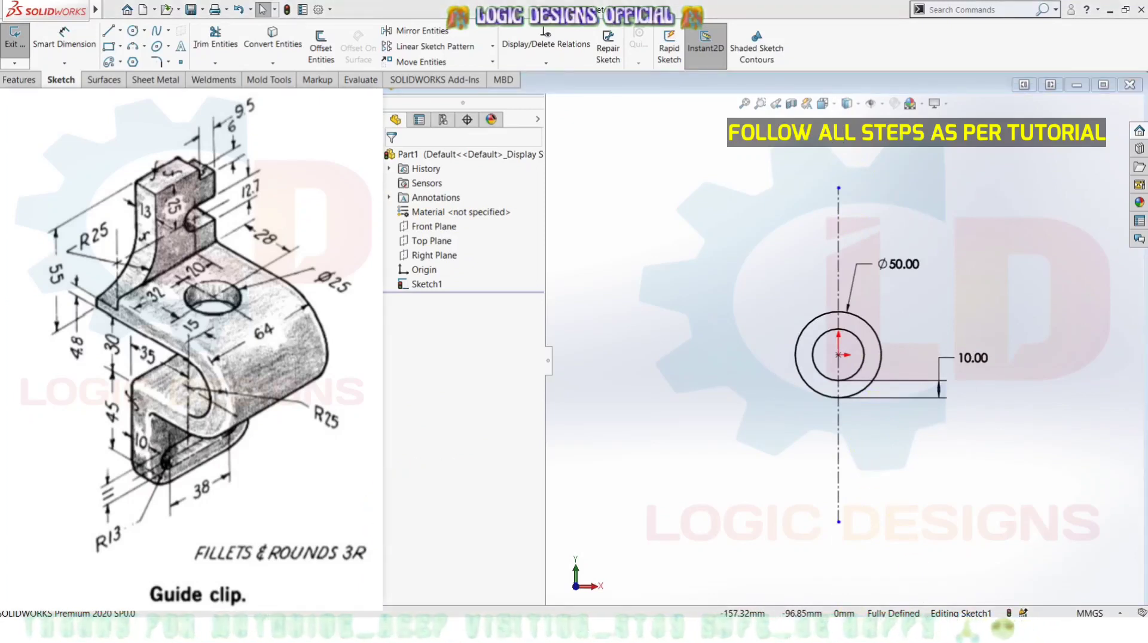
- Trim away the left halves of both circles and move the 10.00 dimension below the arcs
click(211, 46)
drag(822, 362, 798, 409)
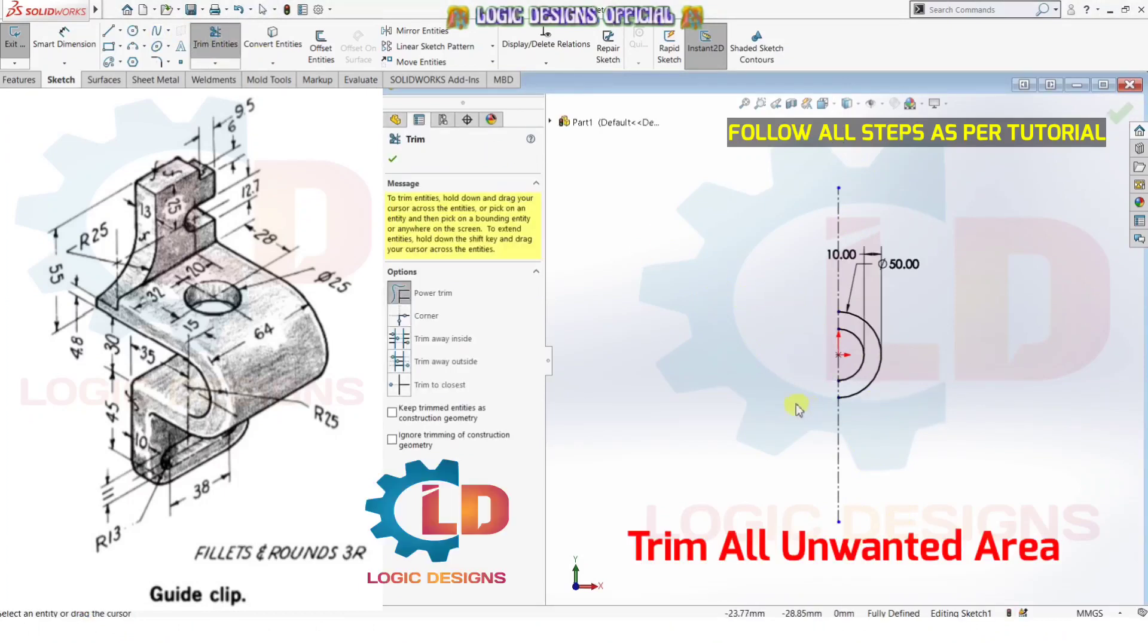
click(393, 159)
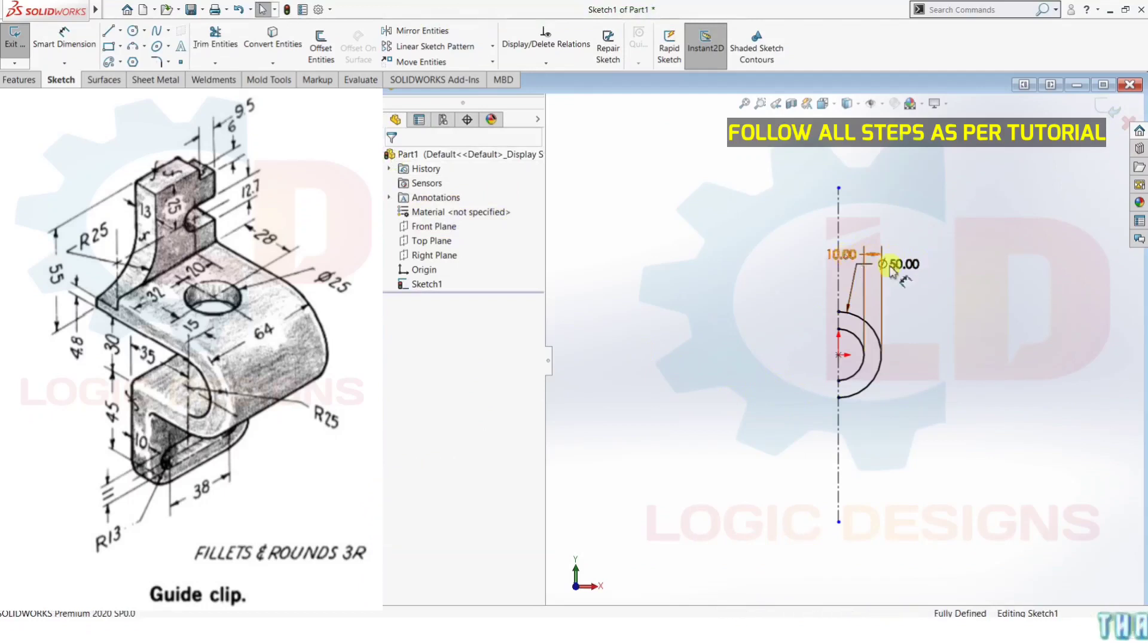
drag(891, 270, 955, 401)
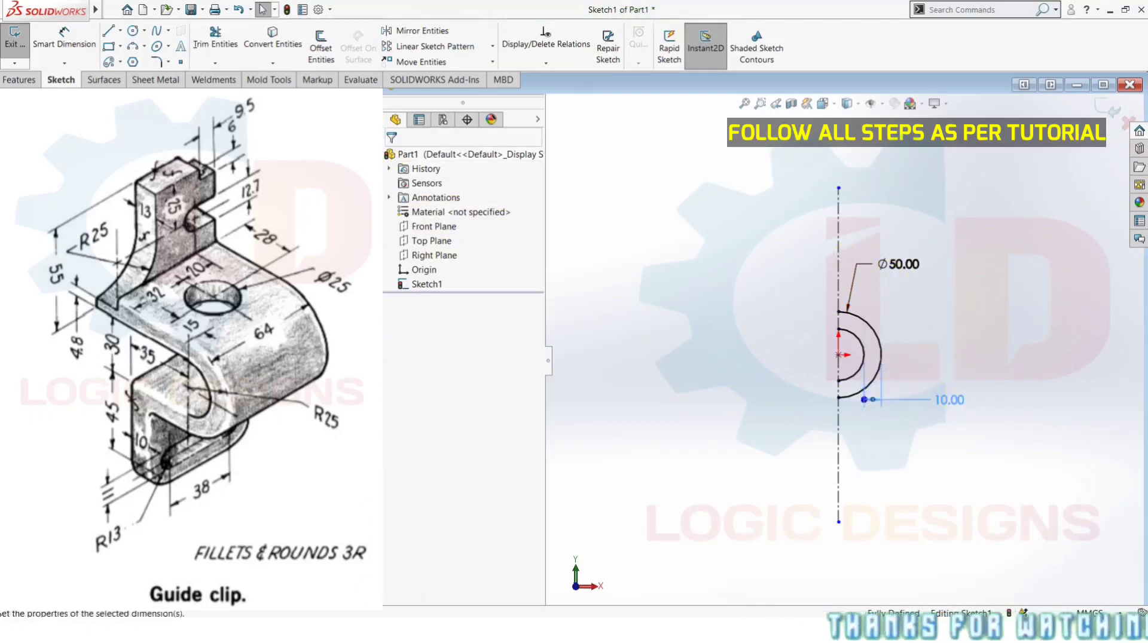
click(902, 443)
scroll(902, 445, down, 2)
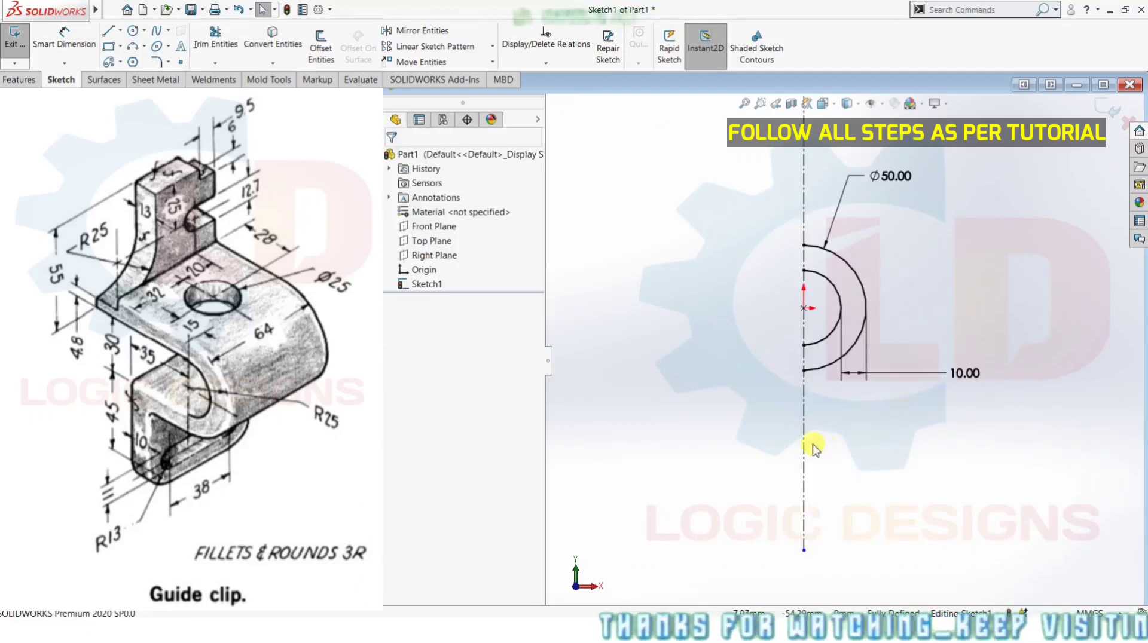
- Draw a horizontal line left from the arc's lower end, then a line downward
click(109, 33)
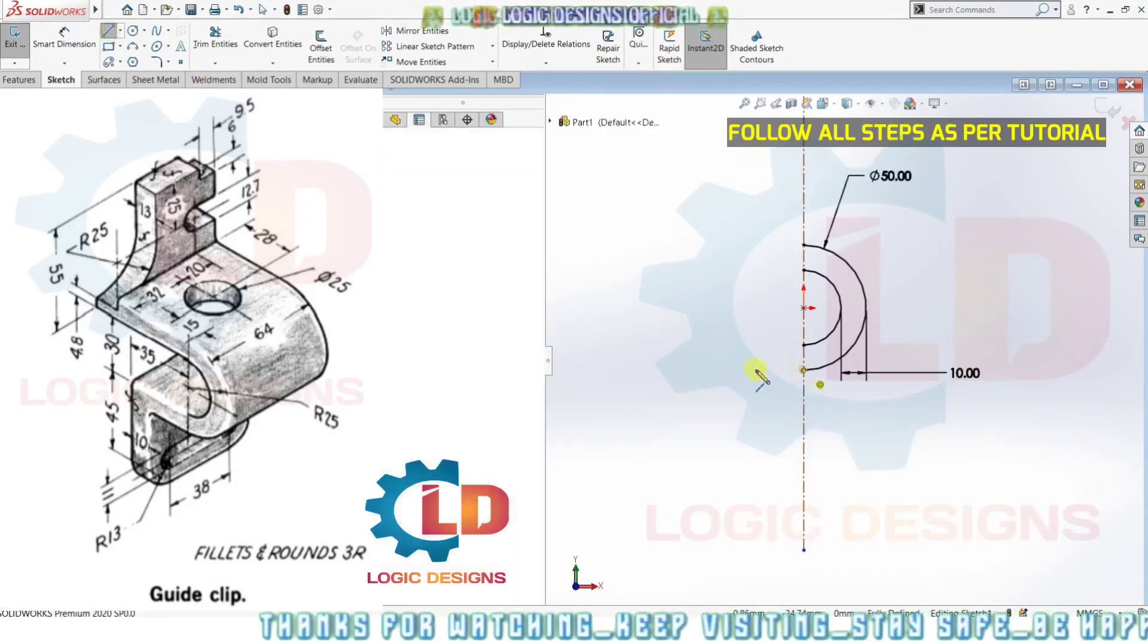
click(803, 371)
click(727, 371)
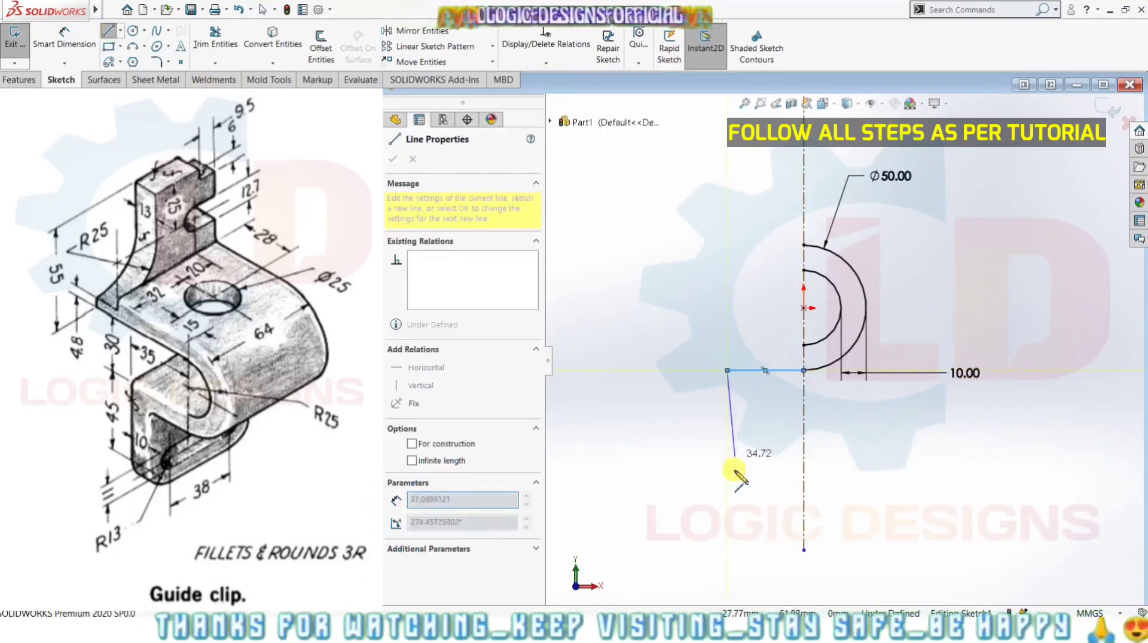
click(704, 485)
key(Escape)
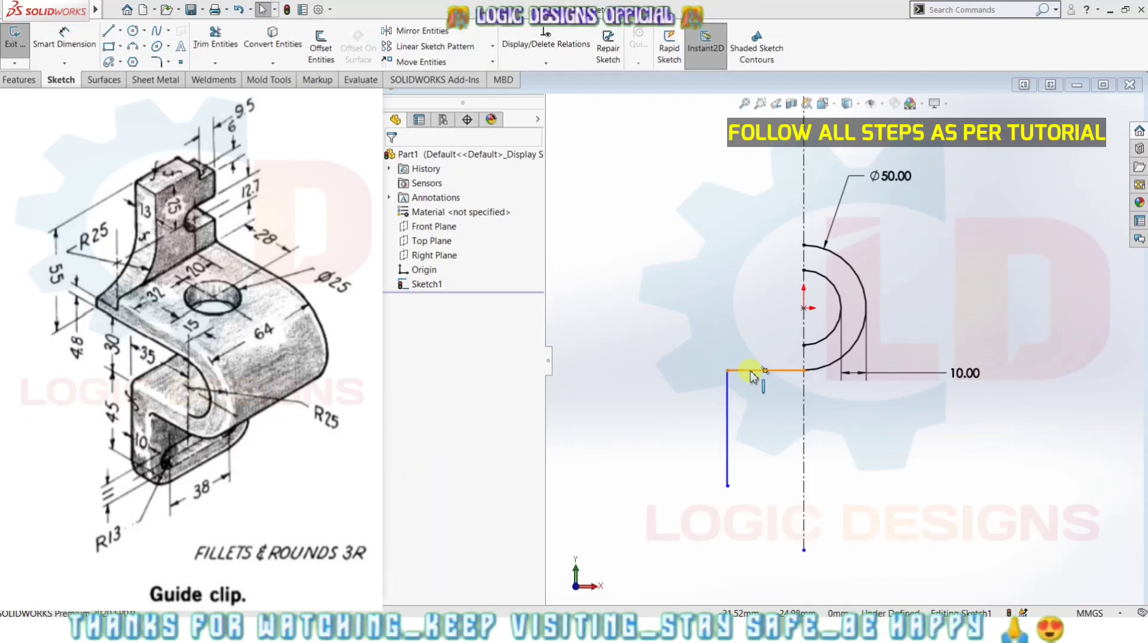
- Dimension the horizontal line to 25 mm and the vertical leg to 58 mm
key(d)
click(756, 370)
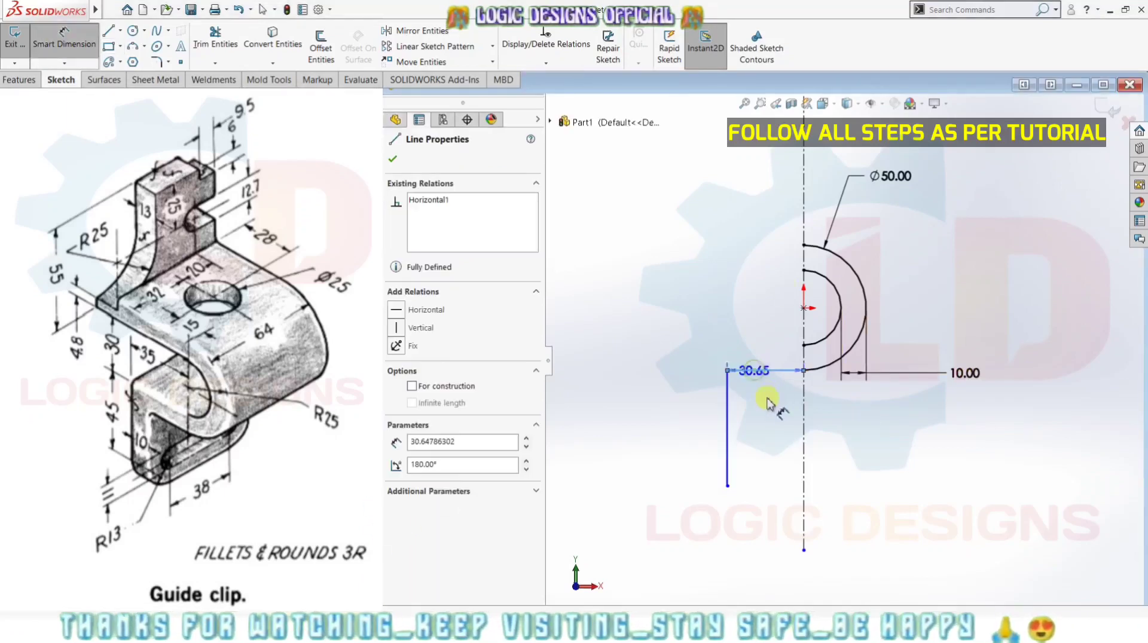
click(768, 411)
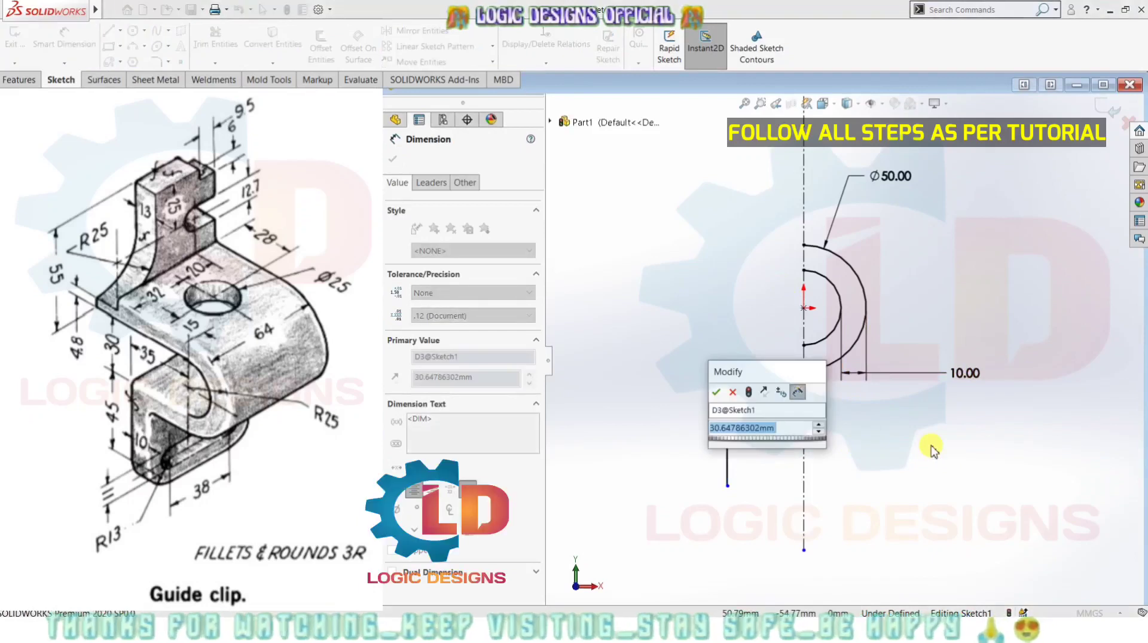
key(Return)
text(25)
key(Return)
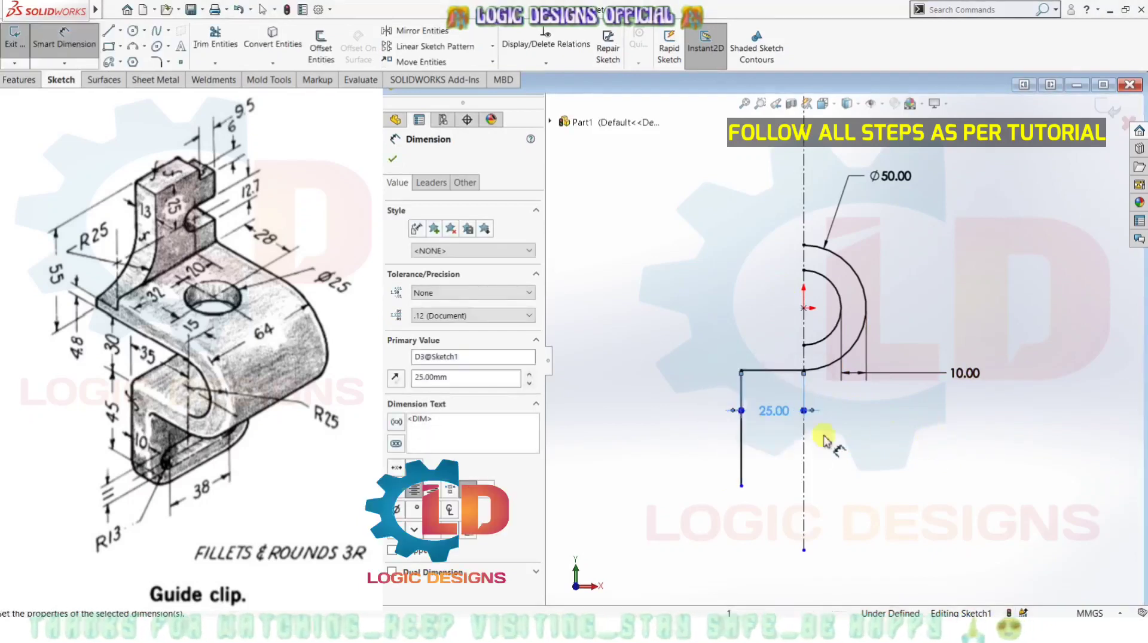
click(740, 452)
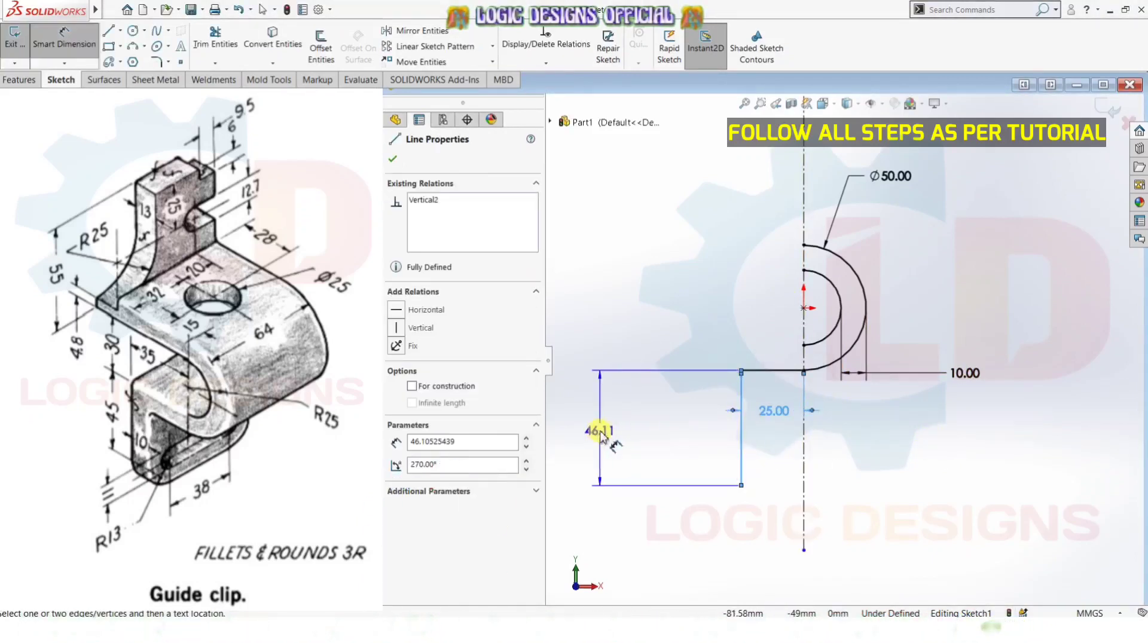
click(599, 434)
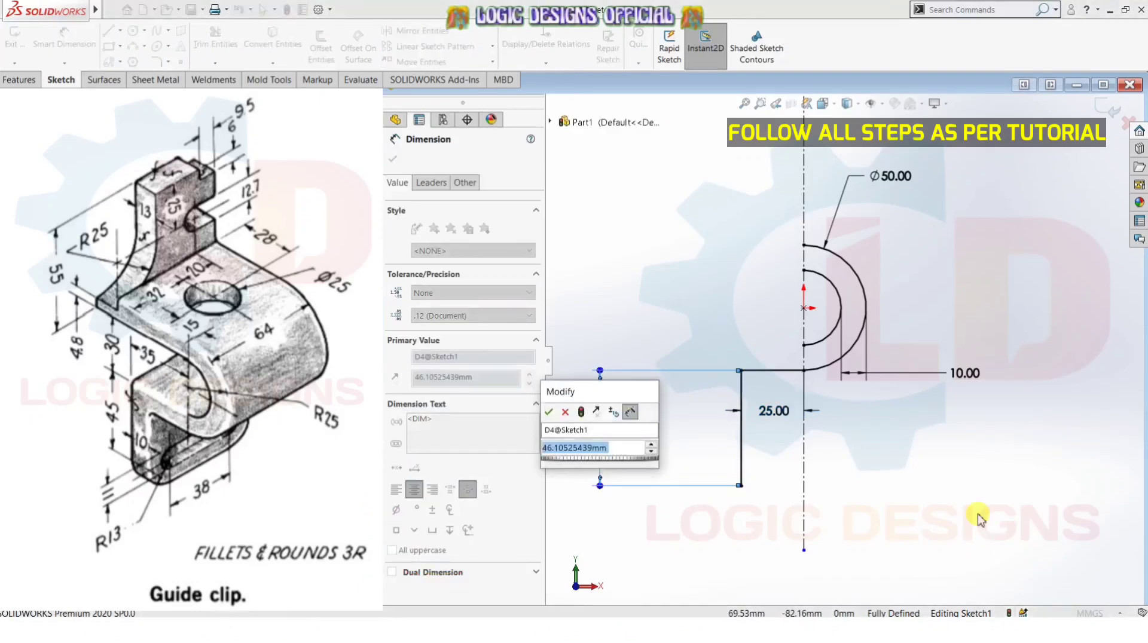
text(58)
key(Return)
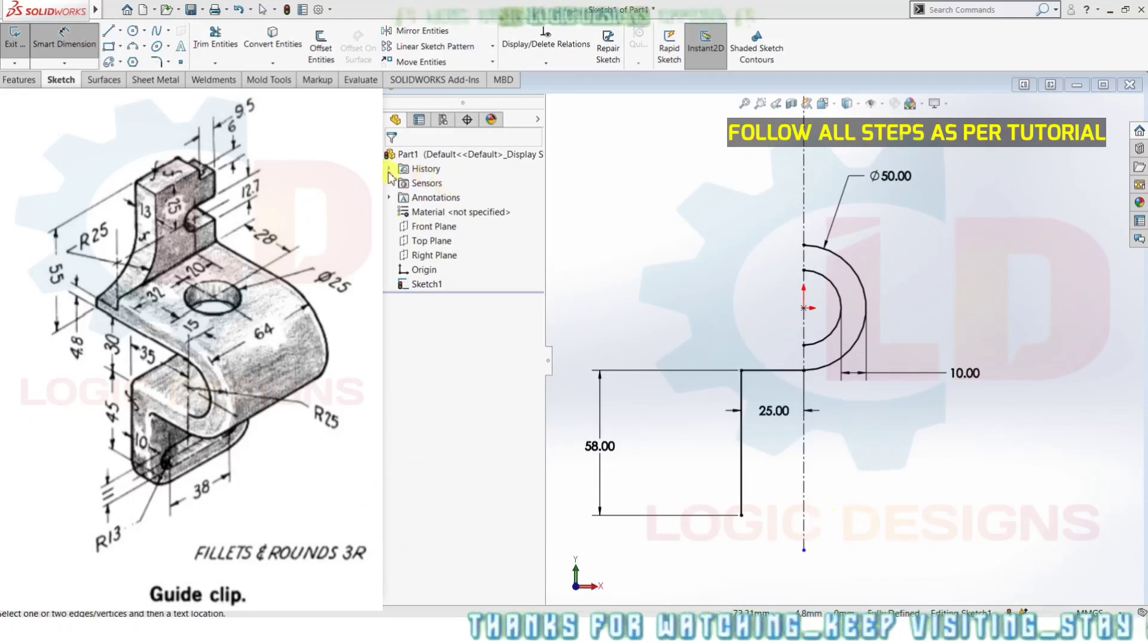
- Offset the L-shaped 25 mm and 58 mm lines 10 mm to their outer side
click(321, 48)
click(771, 370)
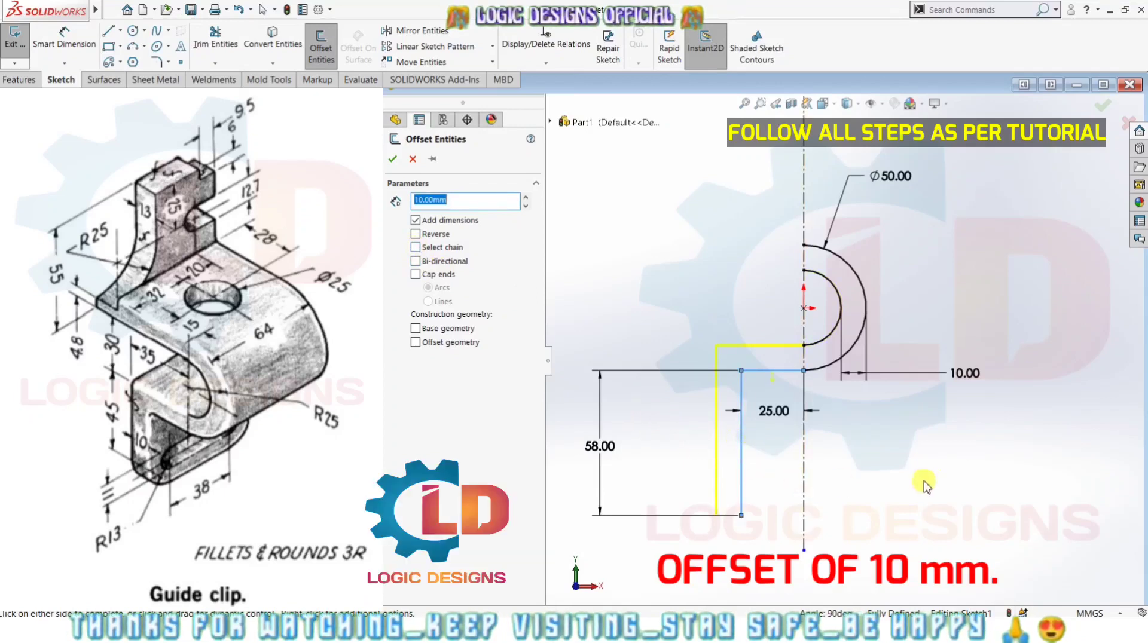
click(391, 159)
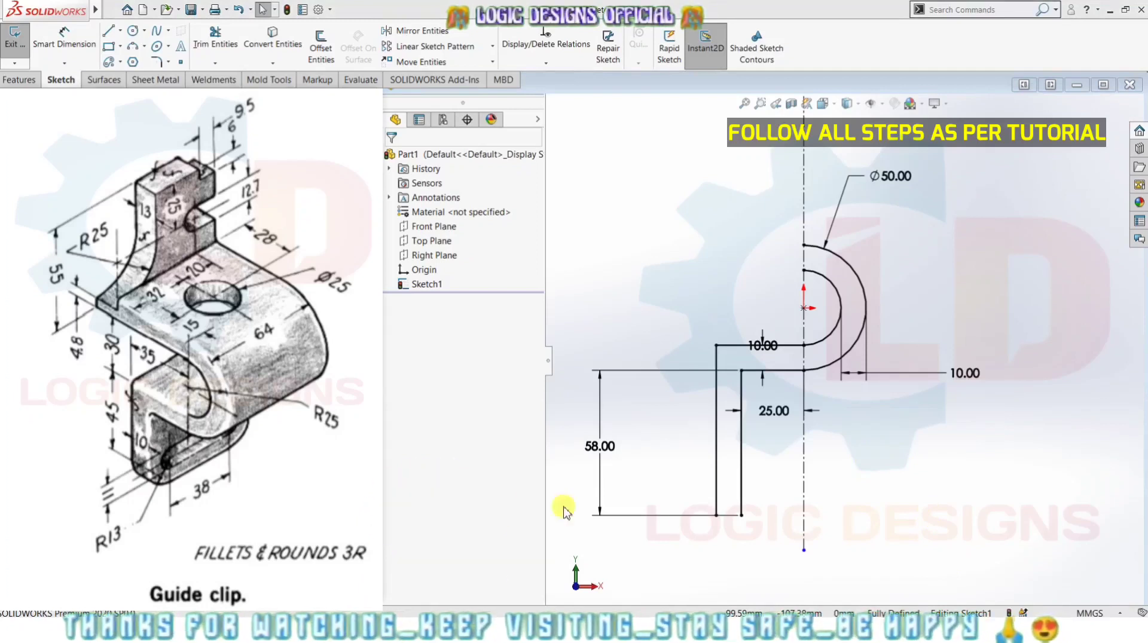
- Close the bottom of the leg with a short line joining the two vertical lines
click(112, 33)
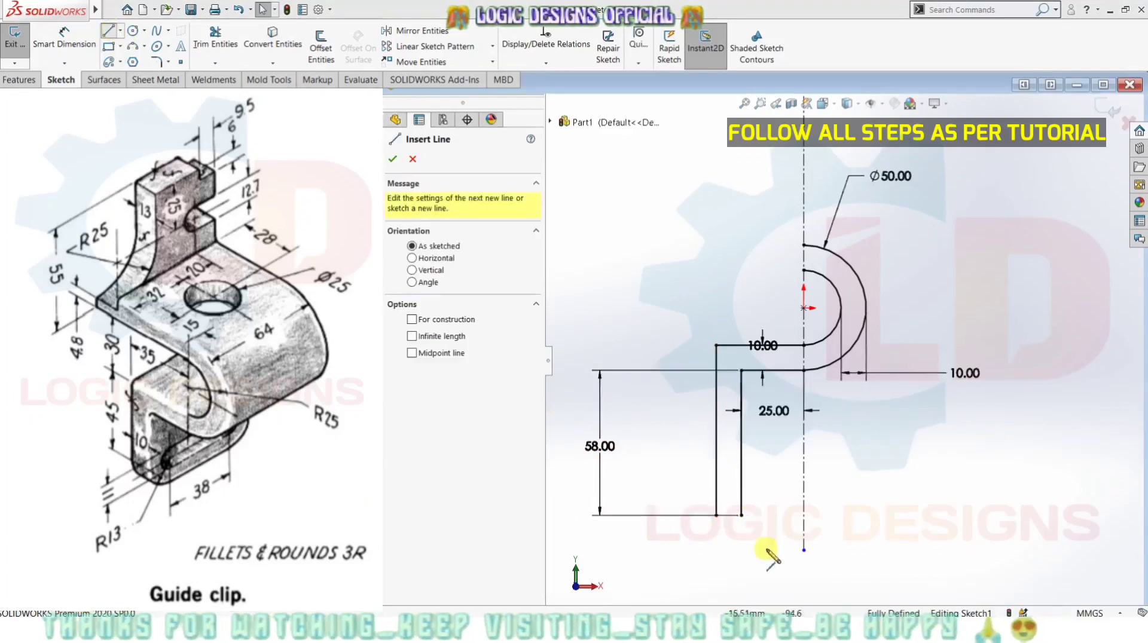
click(717, 515)
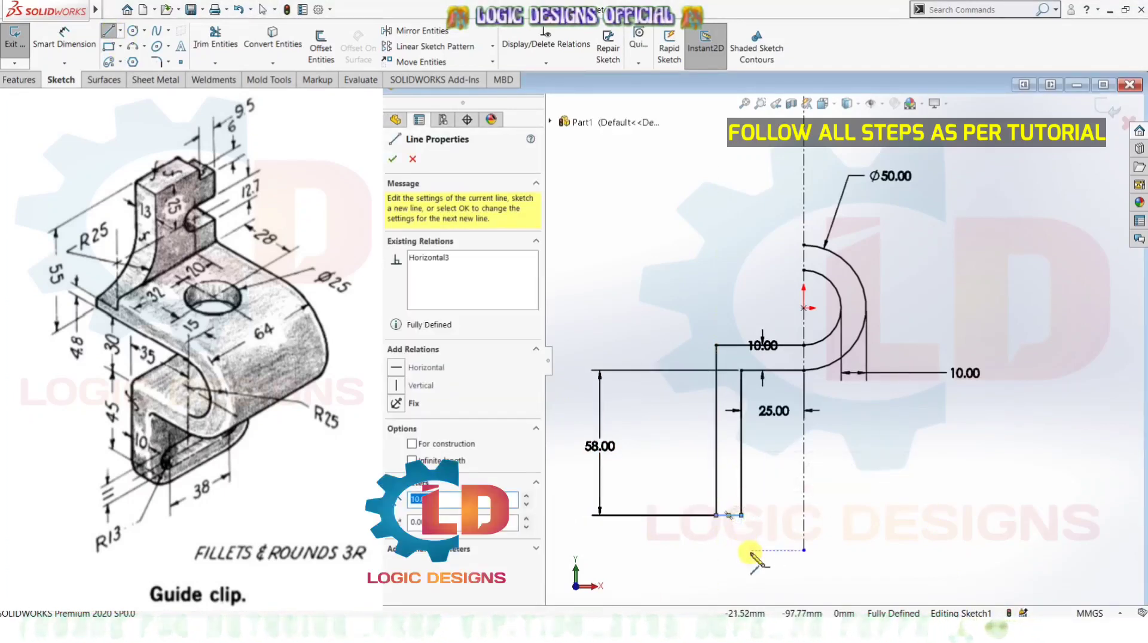
key(Escape)
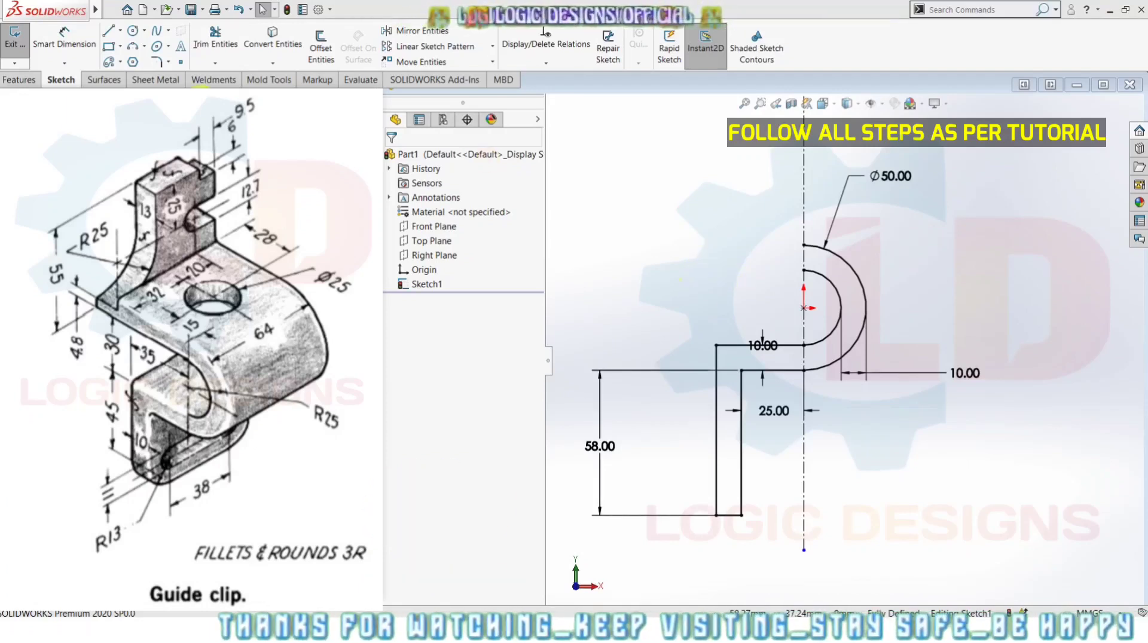
key(l)
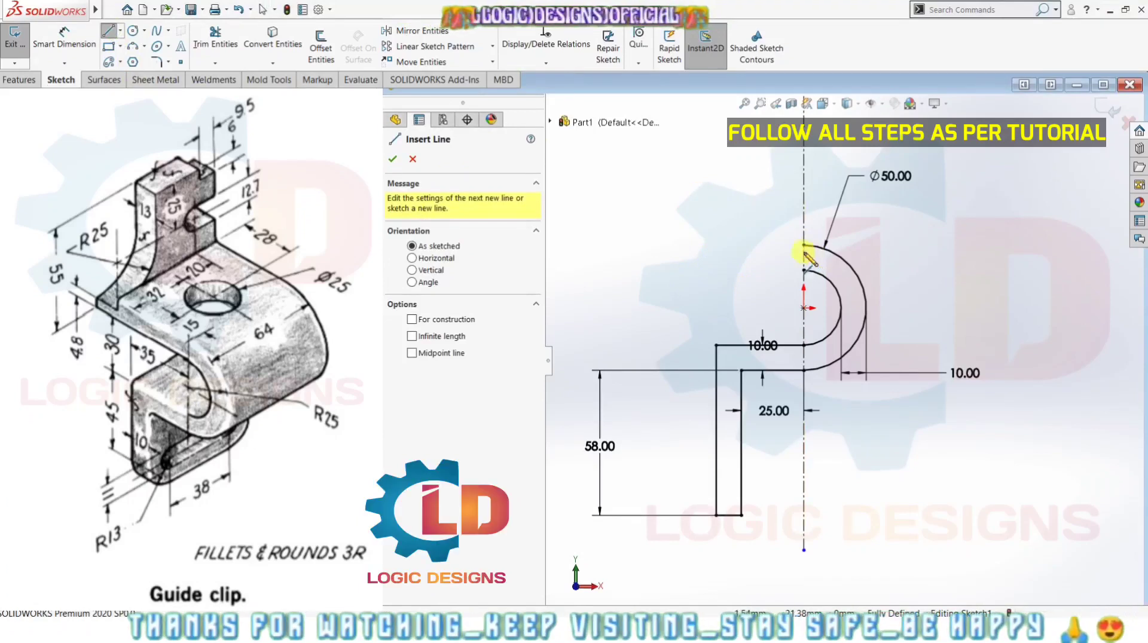
- Draw the top arm's 43 mm line left from the outer arc's top, with a 10 mm drop
click(803, 246)
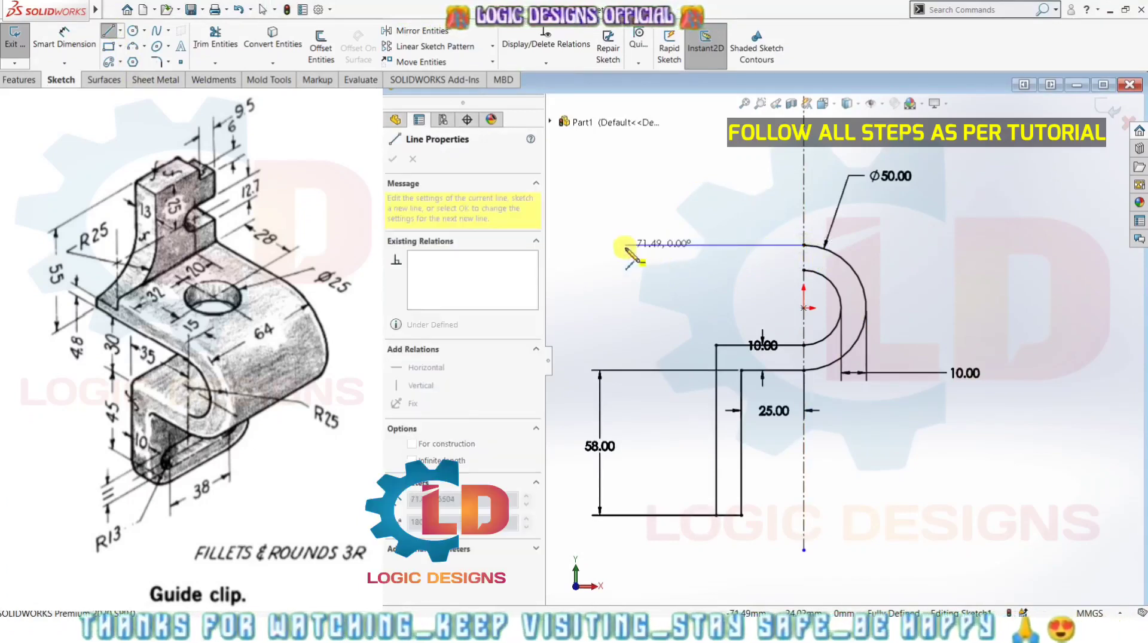
click(700, 246)
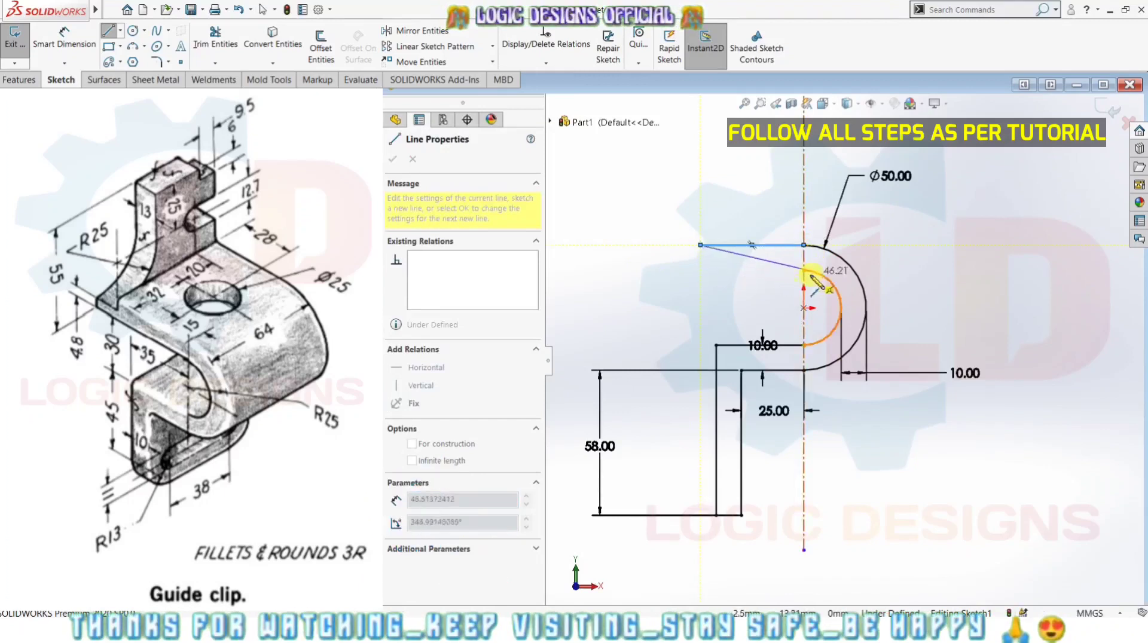
click(701, 269)
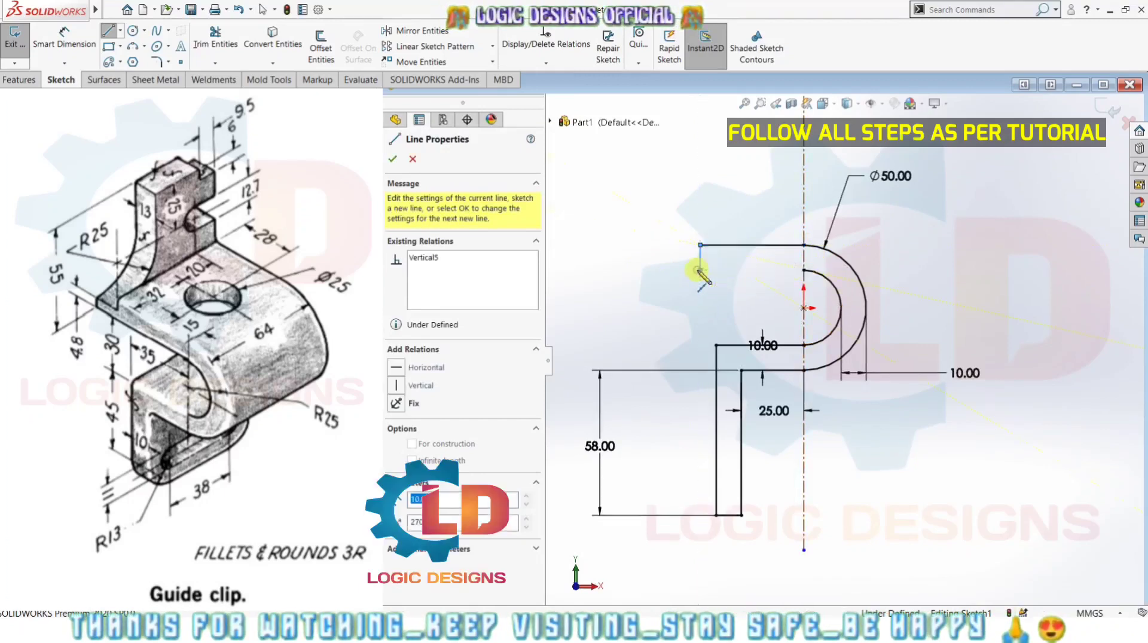
key(Escape)
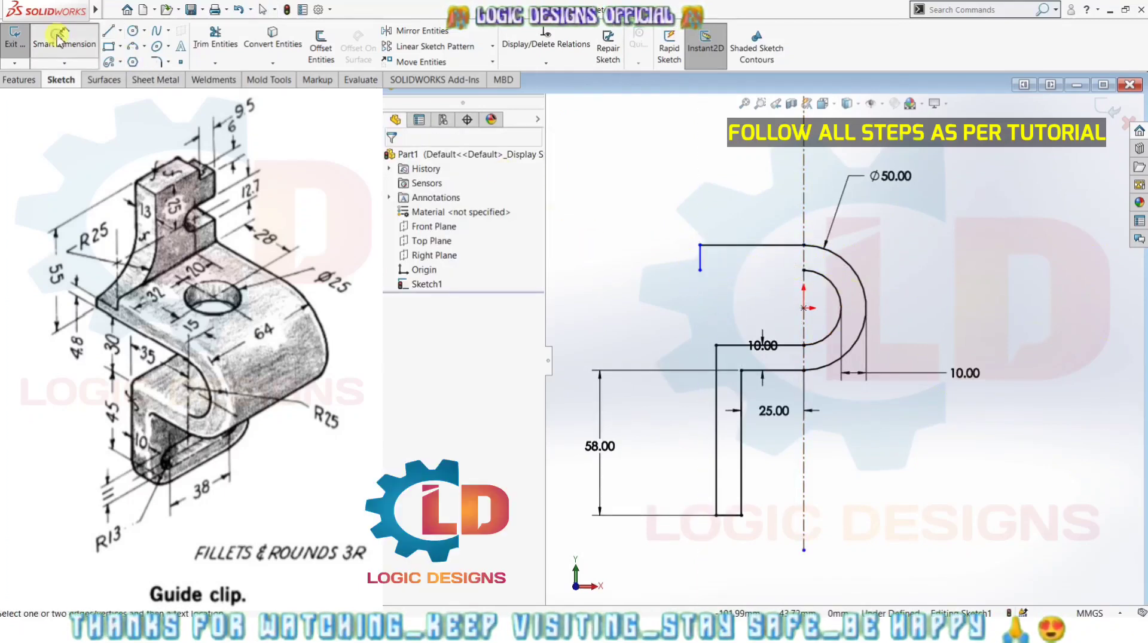
click(729, 250)
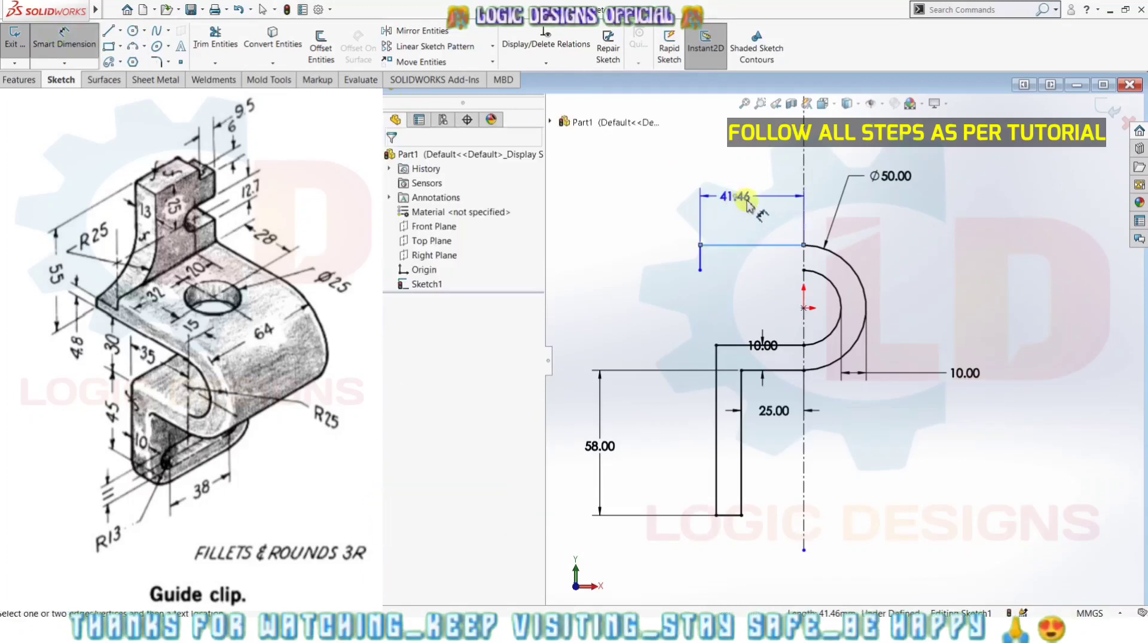
click(758, 227)
text(43)
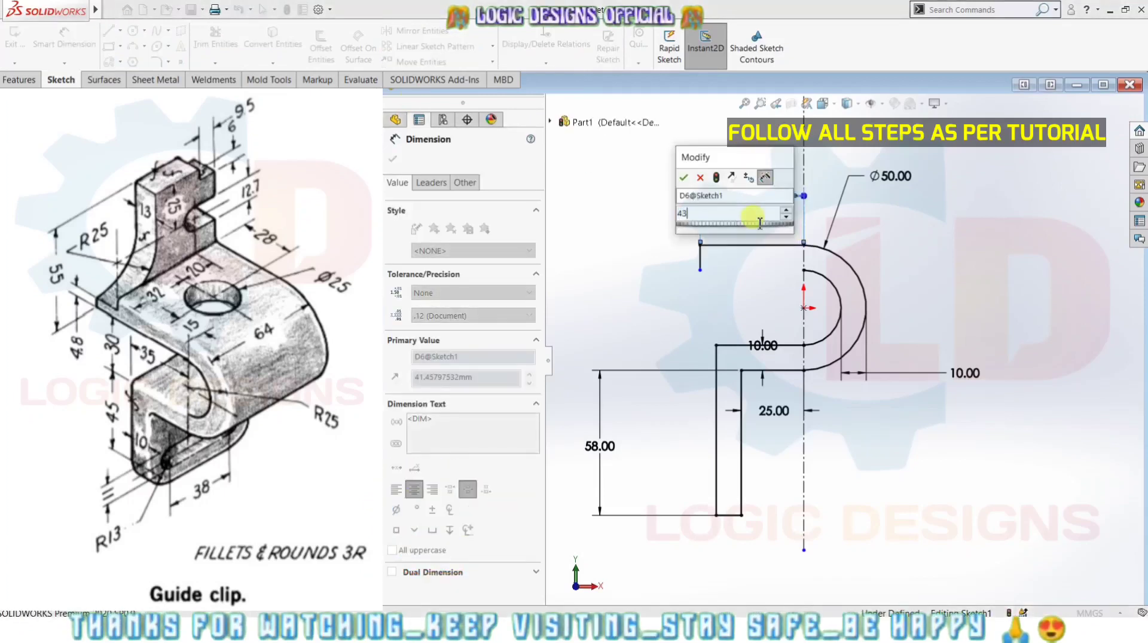
key(Return)
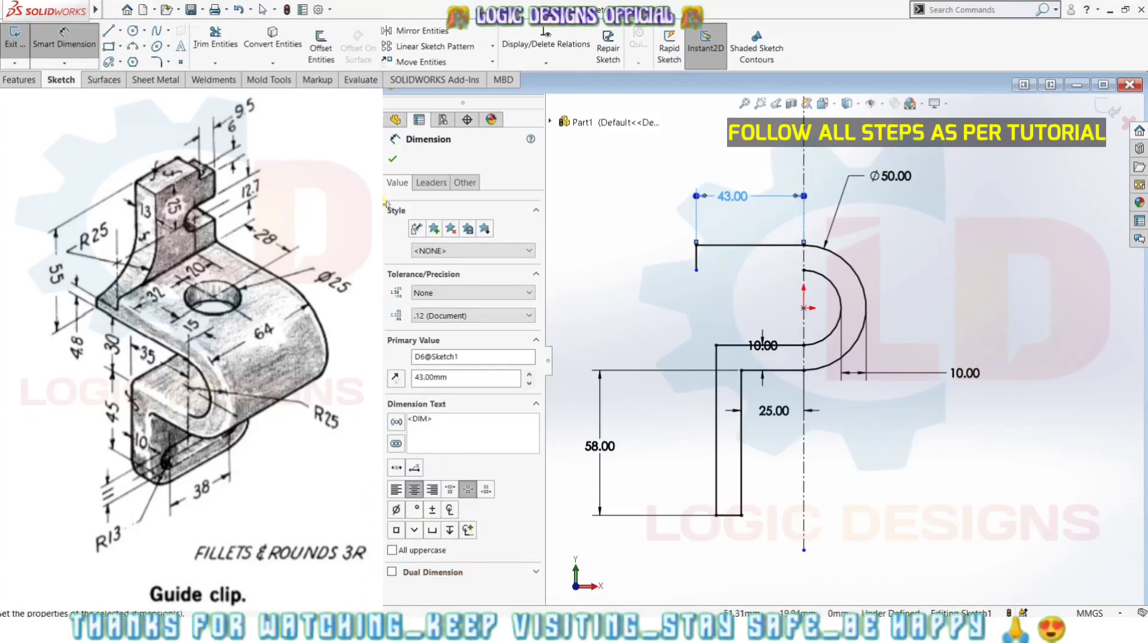
click(696, 257)
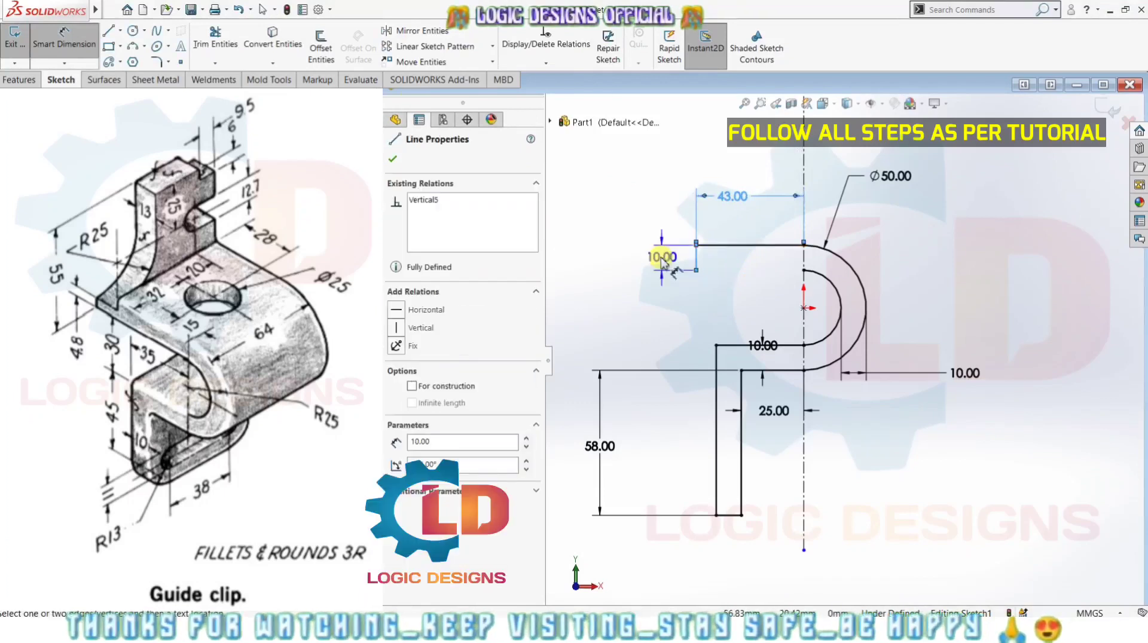
click(672, 263)
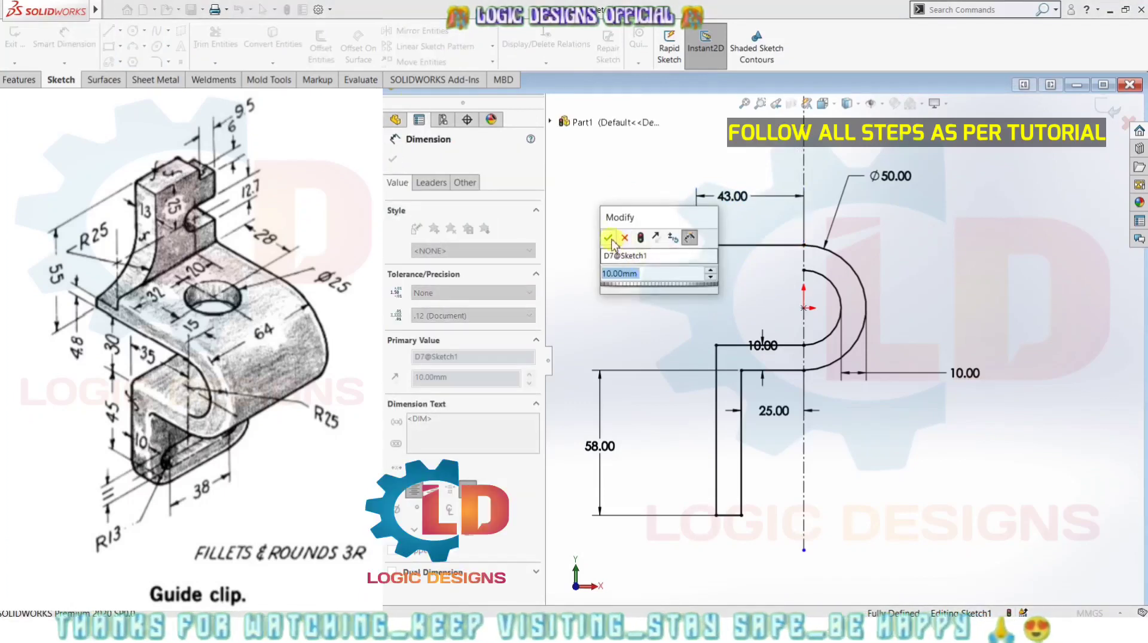
click(614, 237)
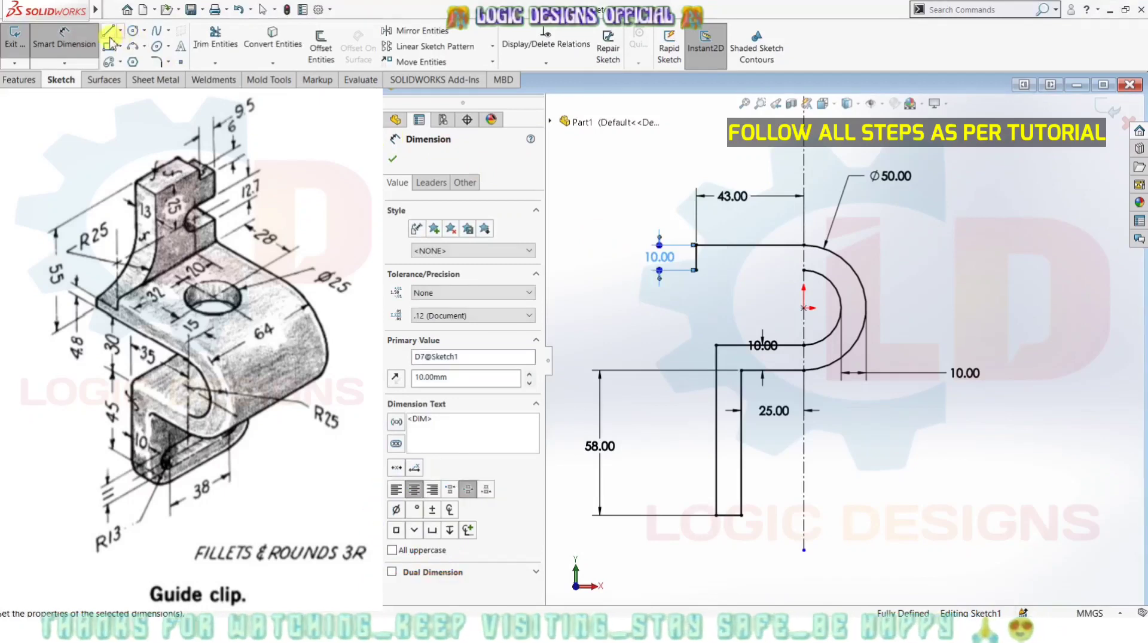
- Close the top arm with a line back to the inner arc's top end
key(l)
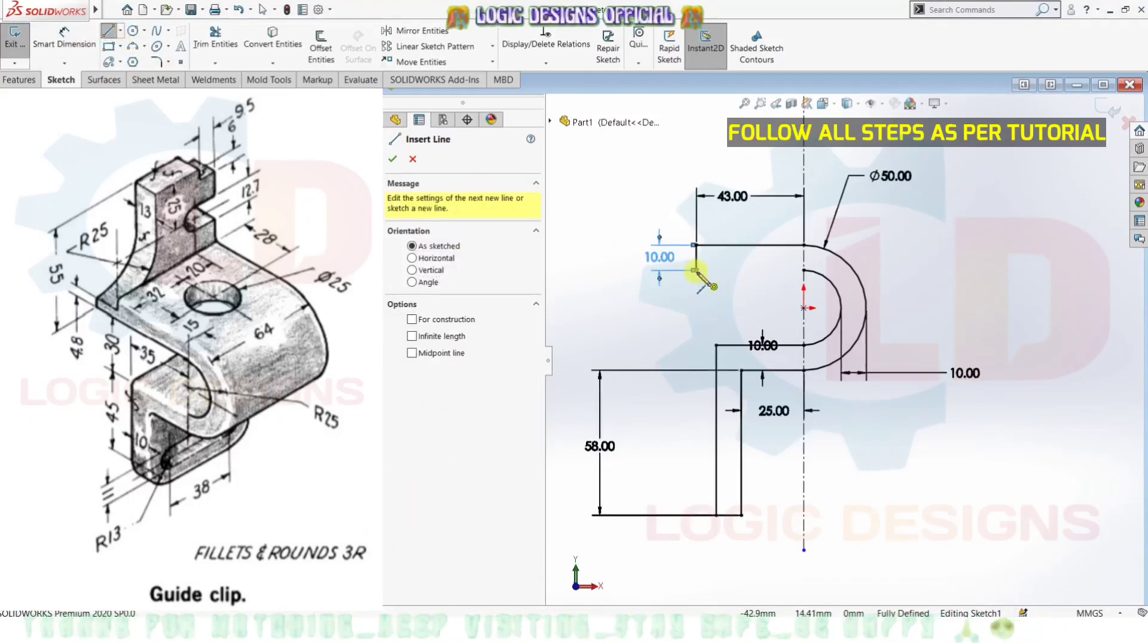
click(695, 270)
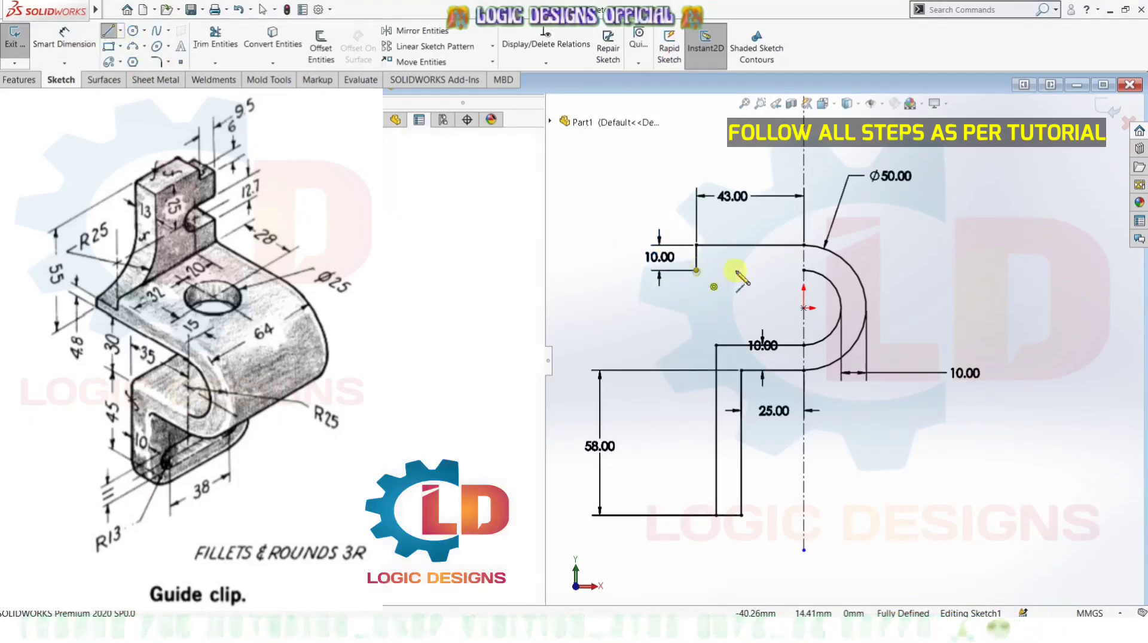
click(803, 270)
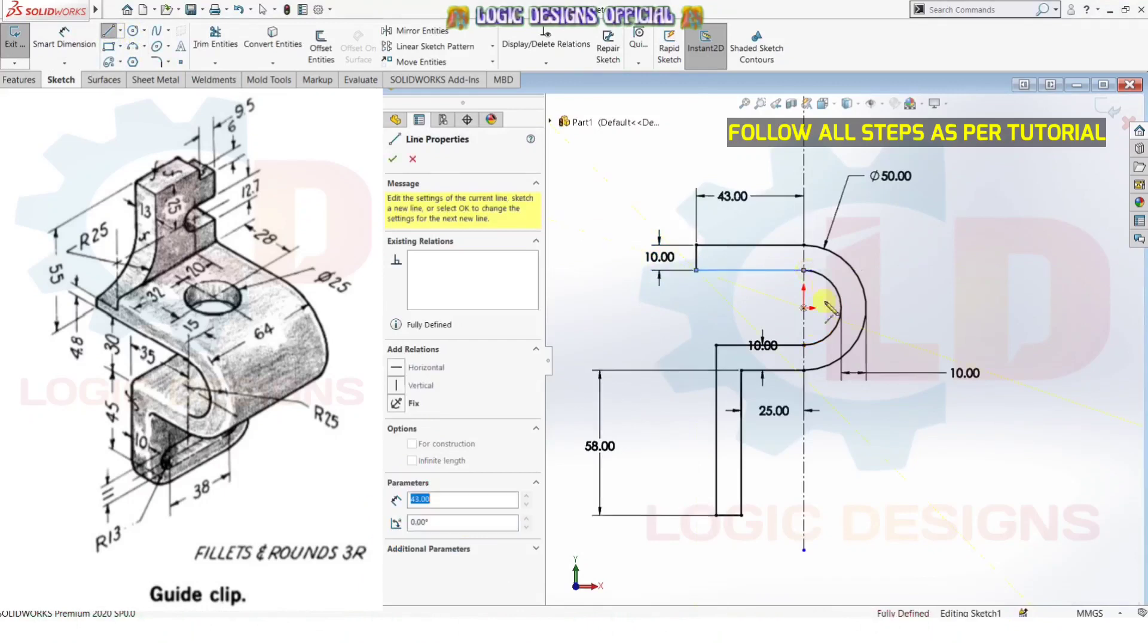
click(393, 160)
key(Escape)
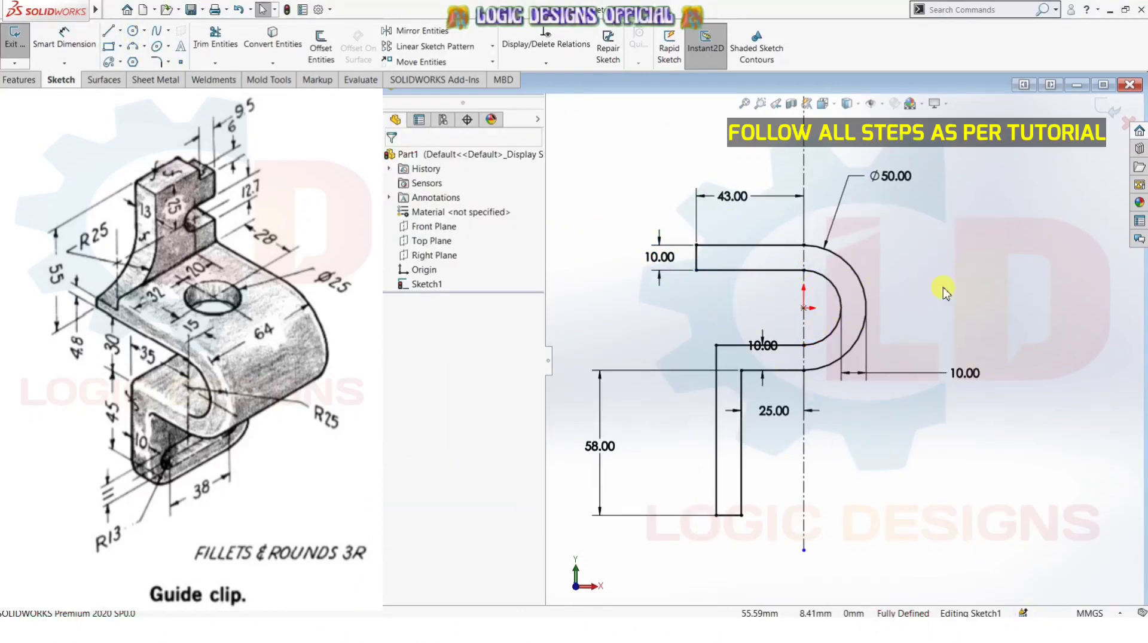
mouse_move(942, 266)
middle_down()
mouse_move(884, 326)
mouse_move(890, 333)
middle_up()
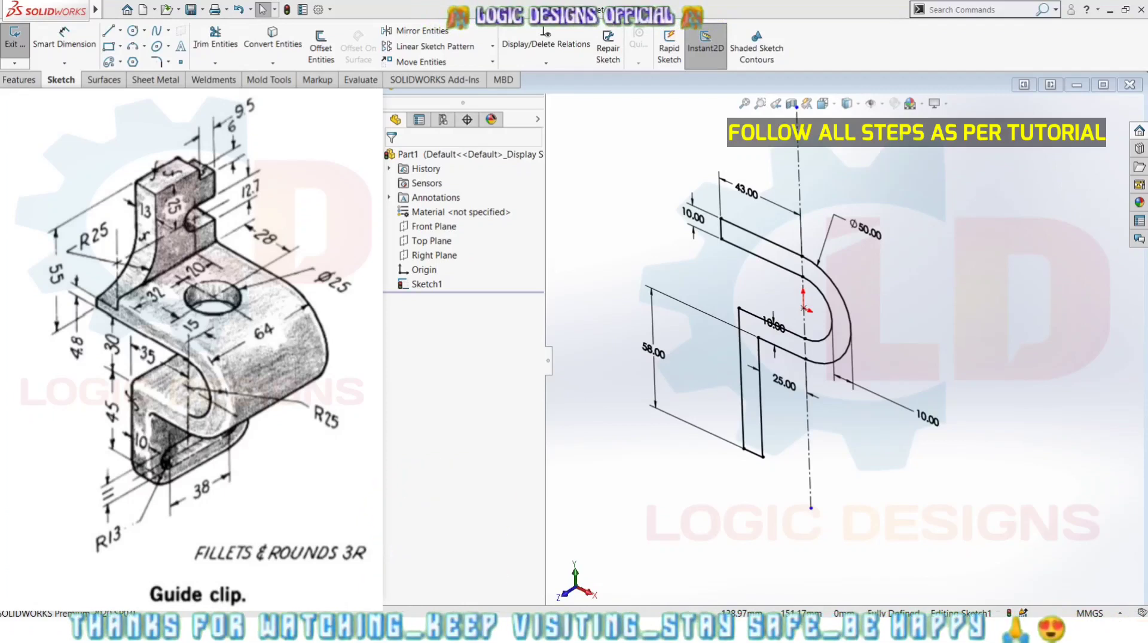
- Show the Features commands now that the clip profile sketch is complete
click(20, 80)
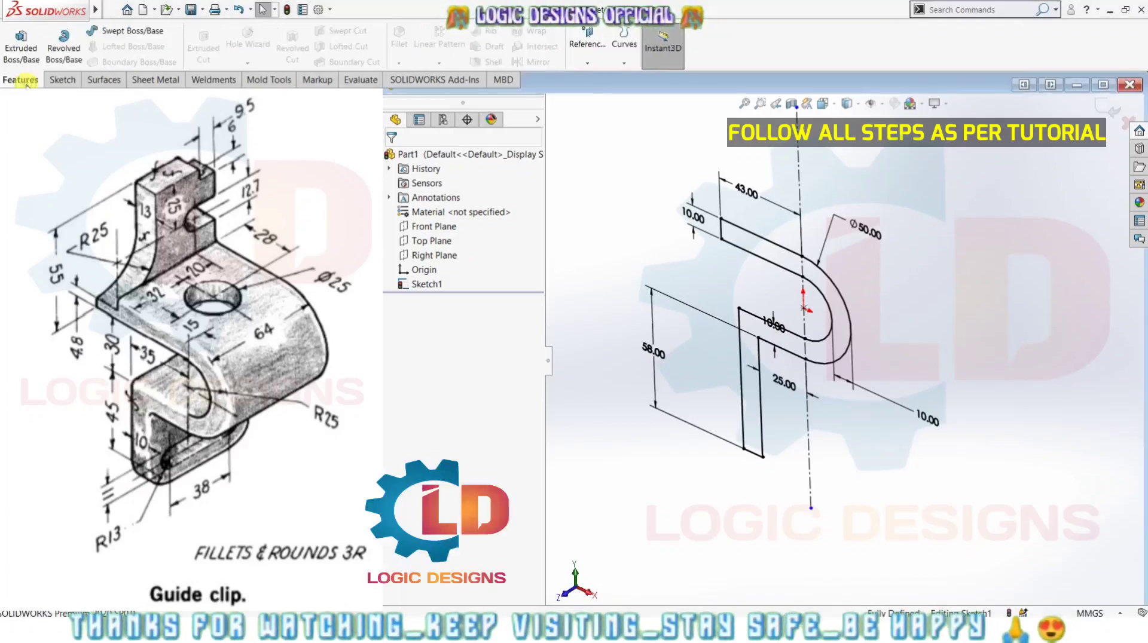
- Extrude the clip profile region 64 mm using Mid Plane into a solid body
click(23, 54)
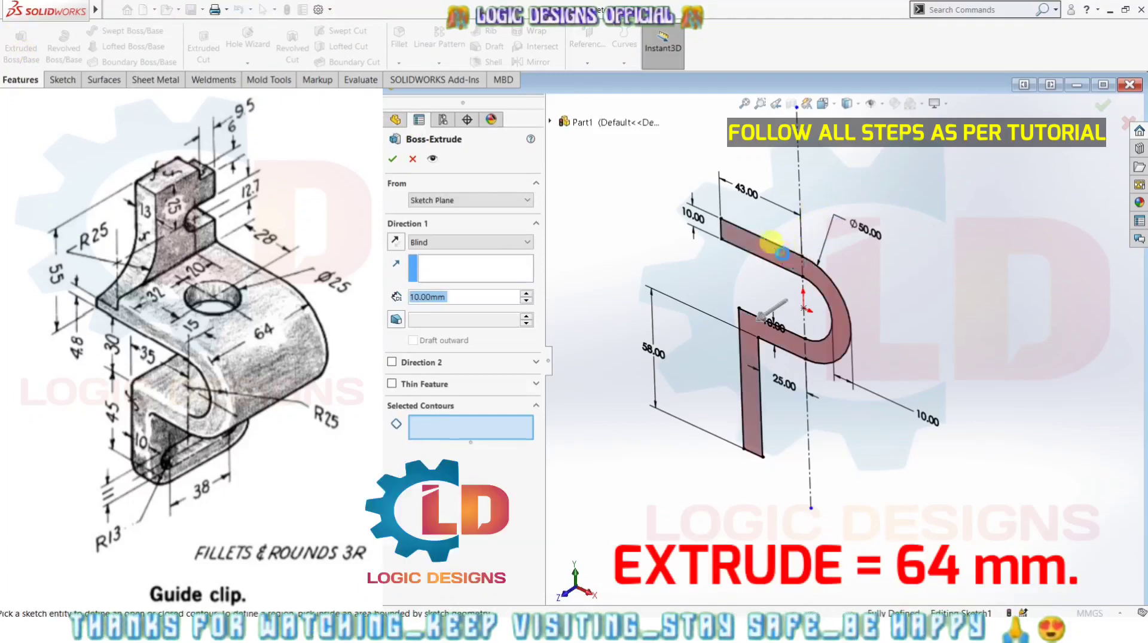
click(781, 254)
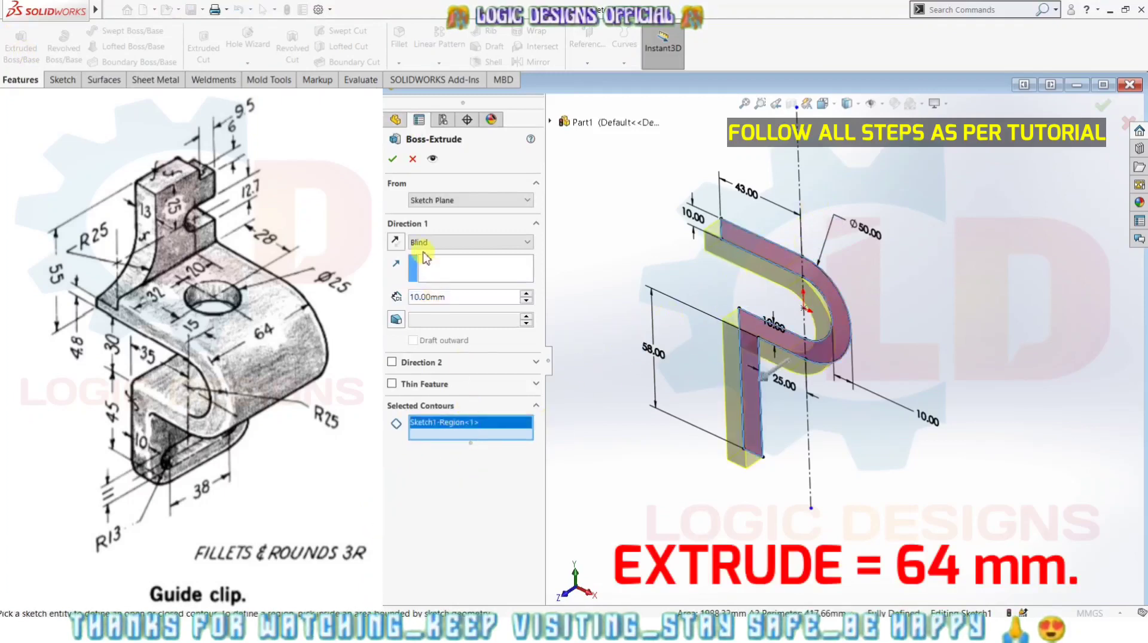
click(440, 243)
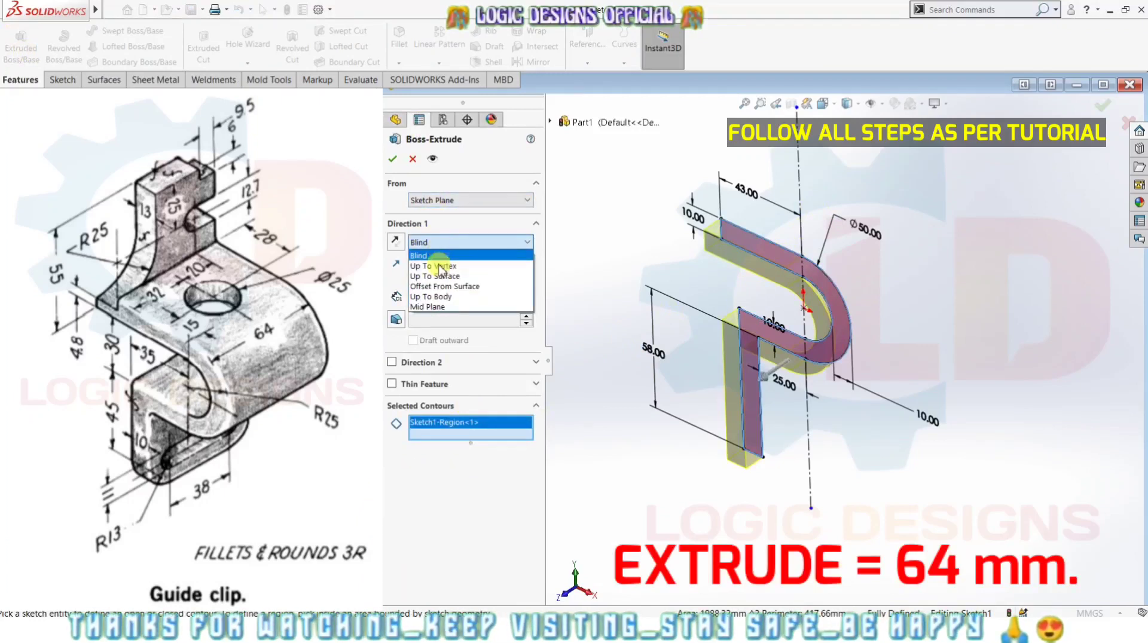
click(437, 304)
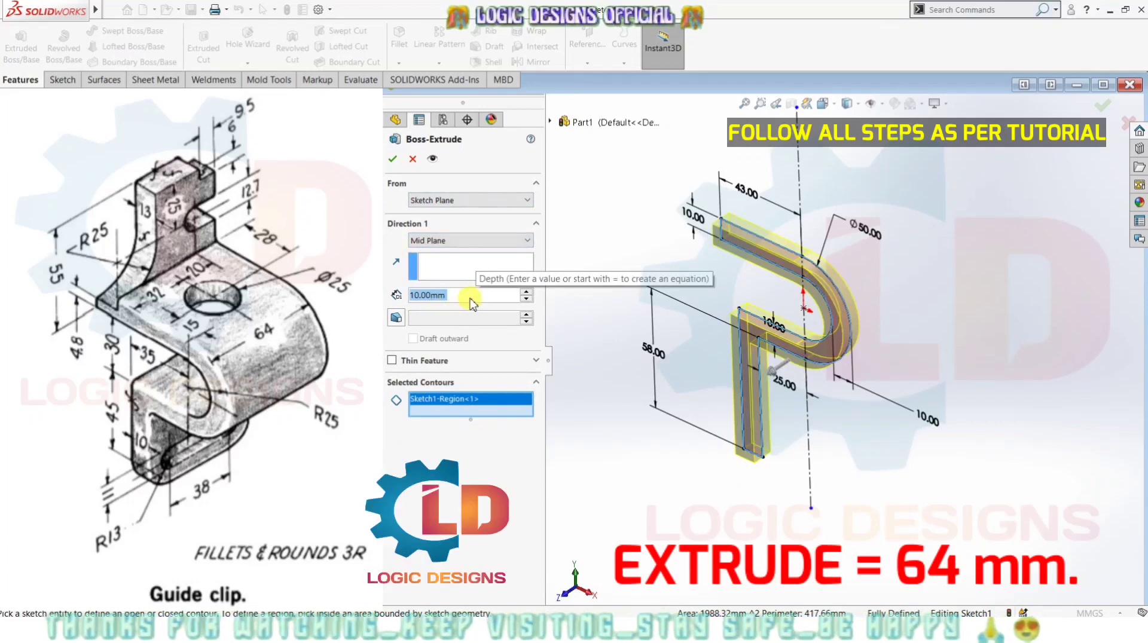
text(64)
key(Return)
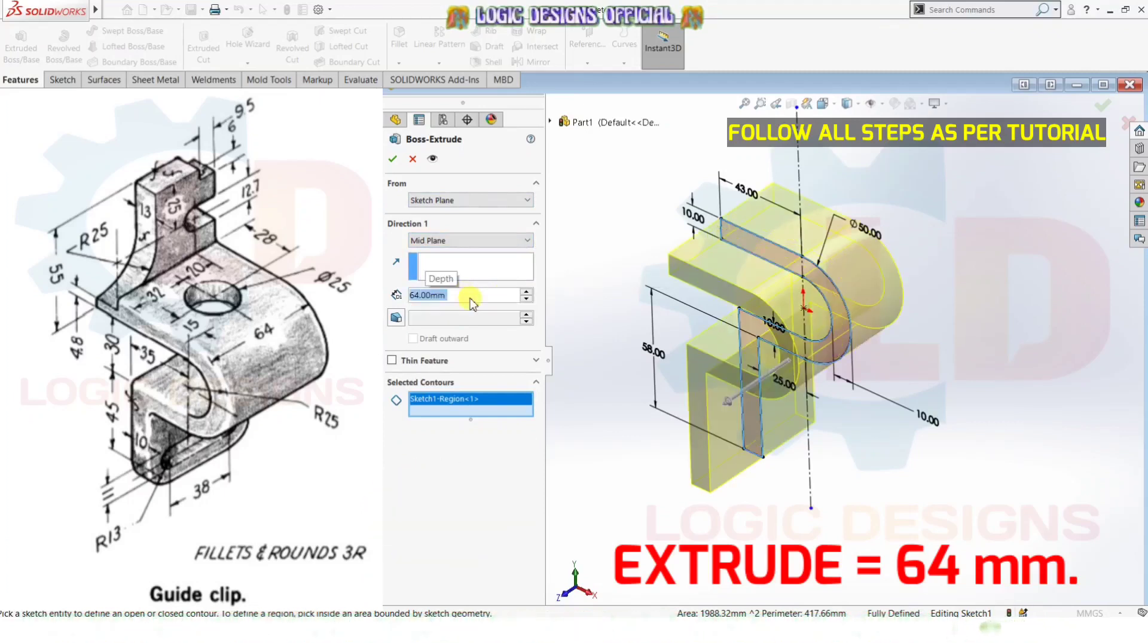
click(391, 160)
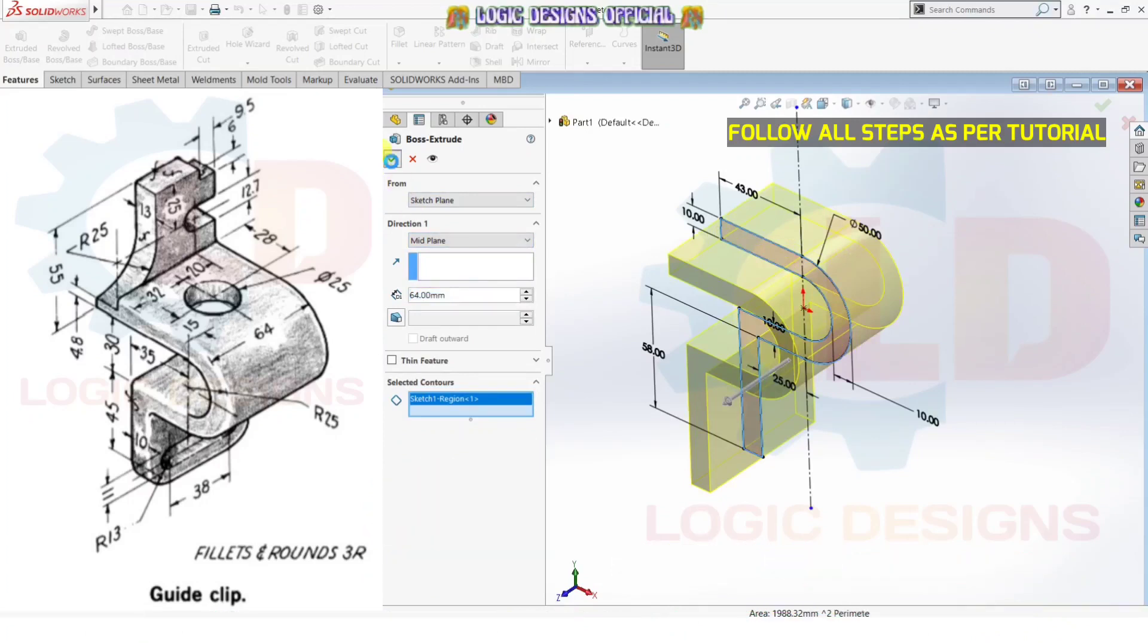
mouse_move(1006, 394)
middle_down()
mouse_move(991, 318)
mouse_move(969, 297)
mouse_move(760, 299)
mouse_move(697, 311)
mouse_move(622, 303)
mouse_move(879, 282)
mouse_move(1030, 294)
mouse_move(1035, 325)
mouse_move(986, 307)
mouse_move(958, 331)
mouse_move(1011, 332)
mouse_move(1017, 346)
middle_up()
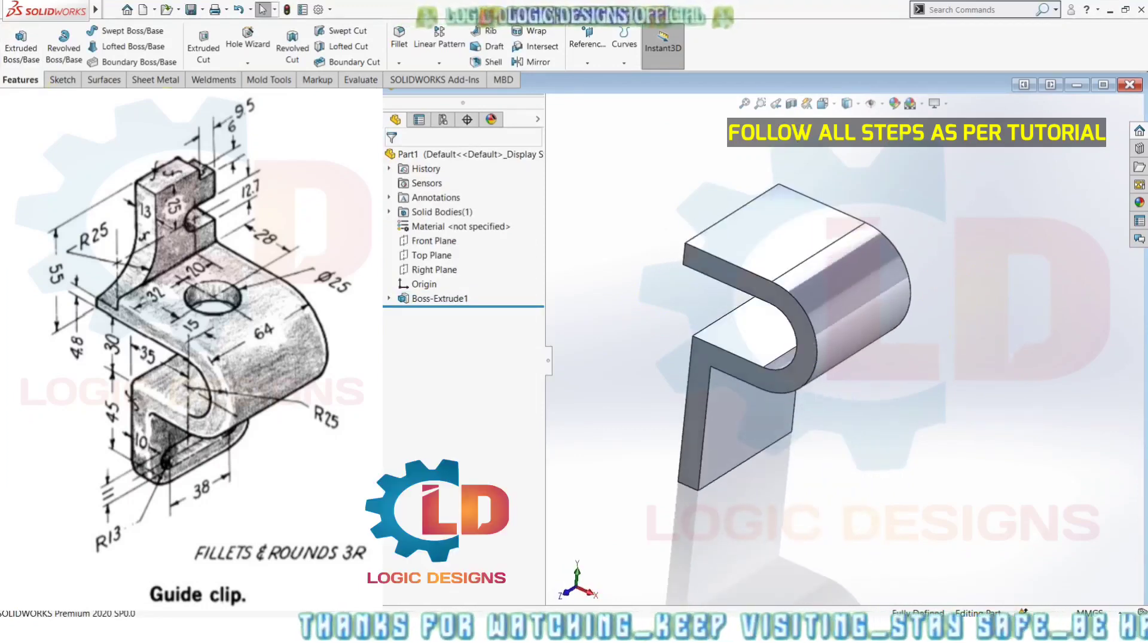
- Start a sketch on the upper tab's top face, viewed Normal To and zoomed in
click(63, 79)
middle_drag(777, 323, 845, 333)
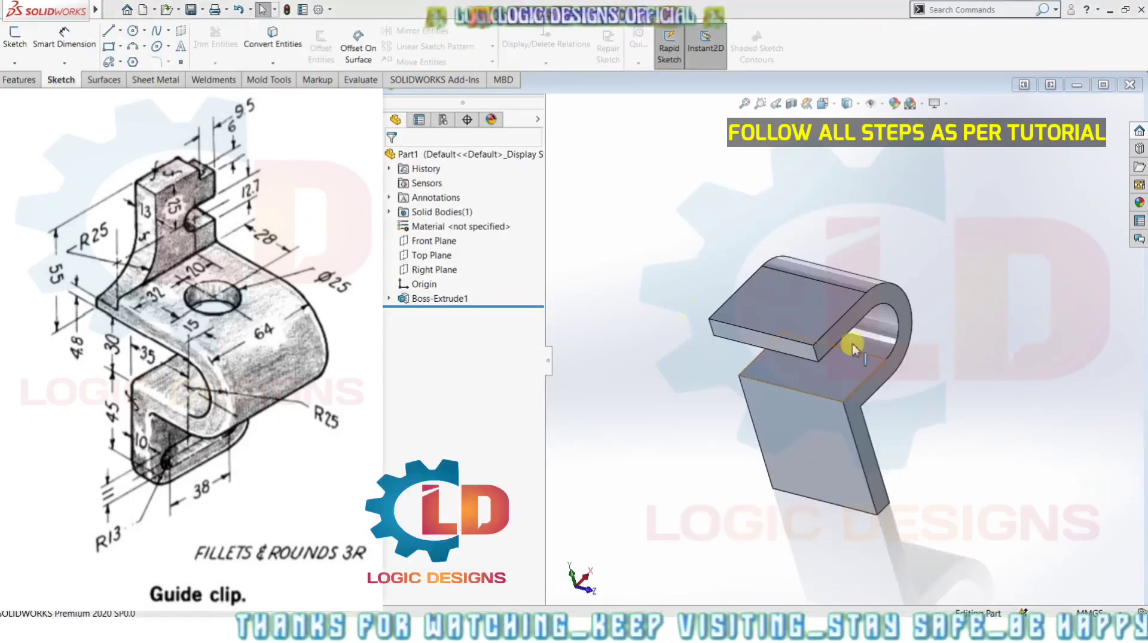
click(735, 328)
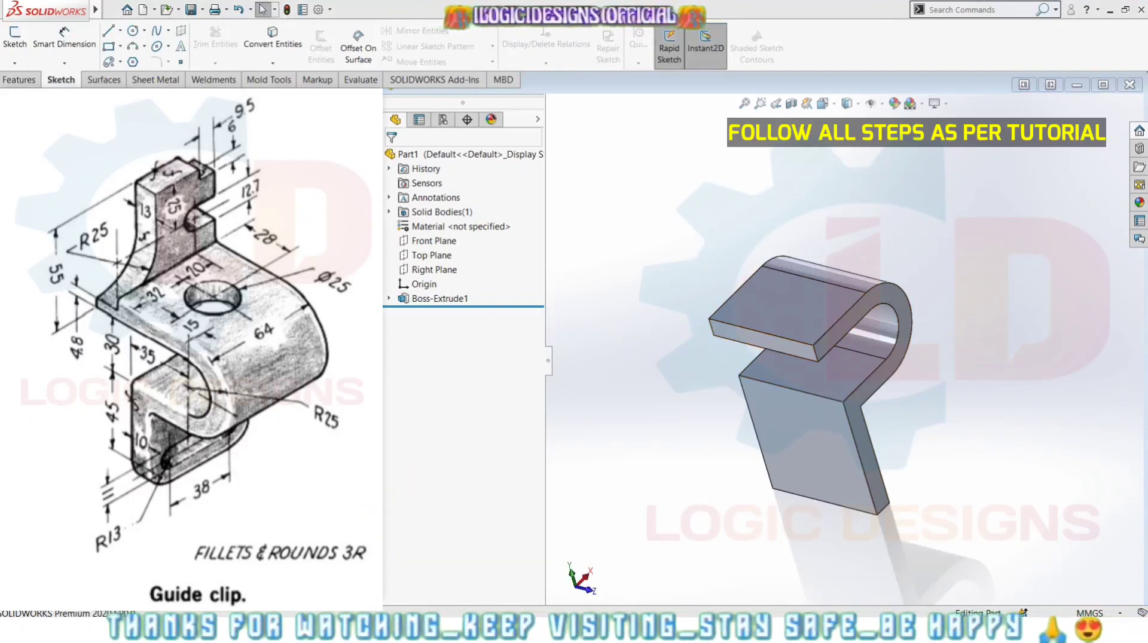
click(598, 342)
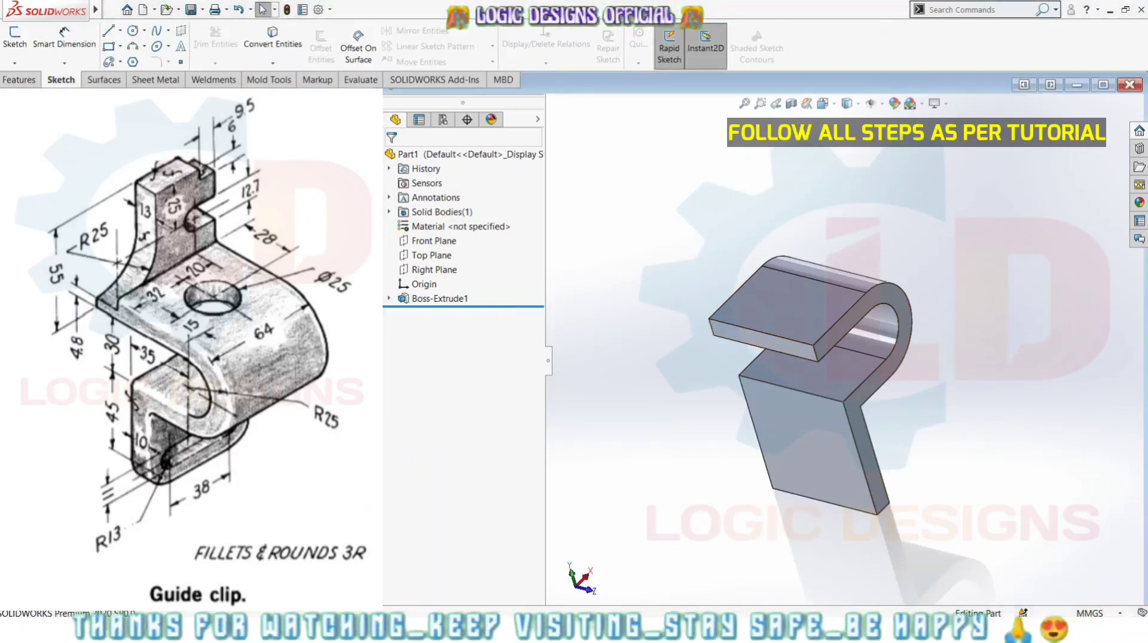
click(15, 42)
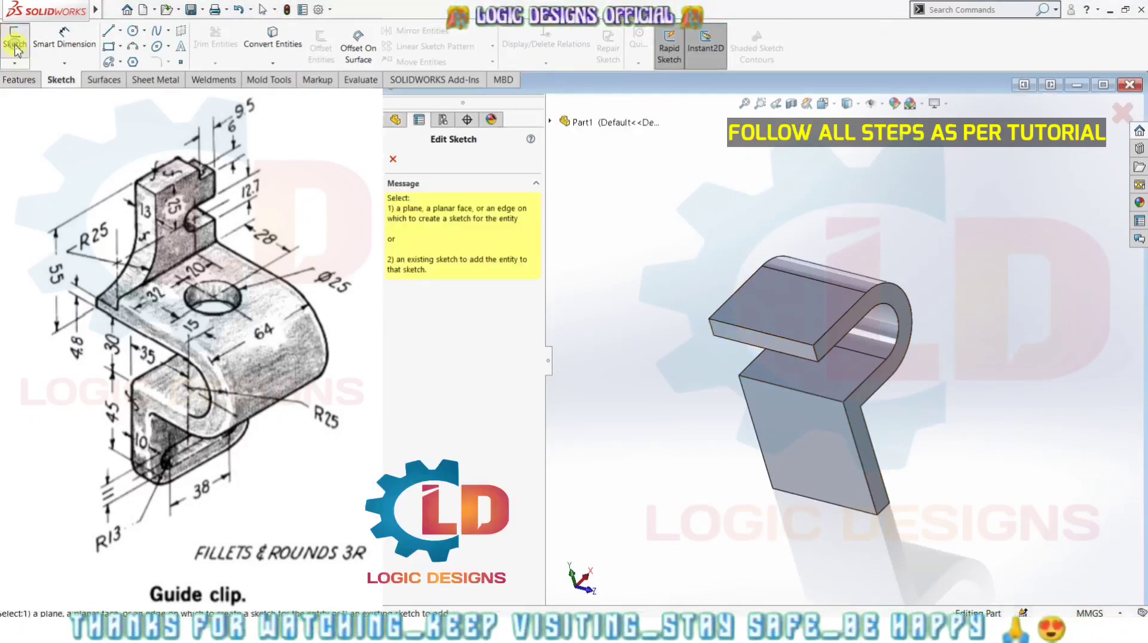
click(719, 337)
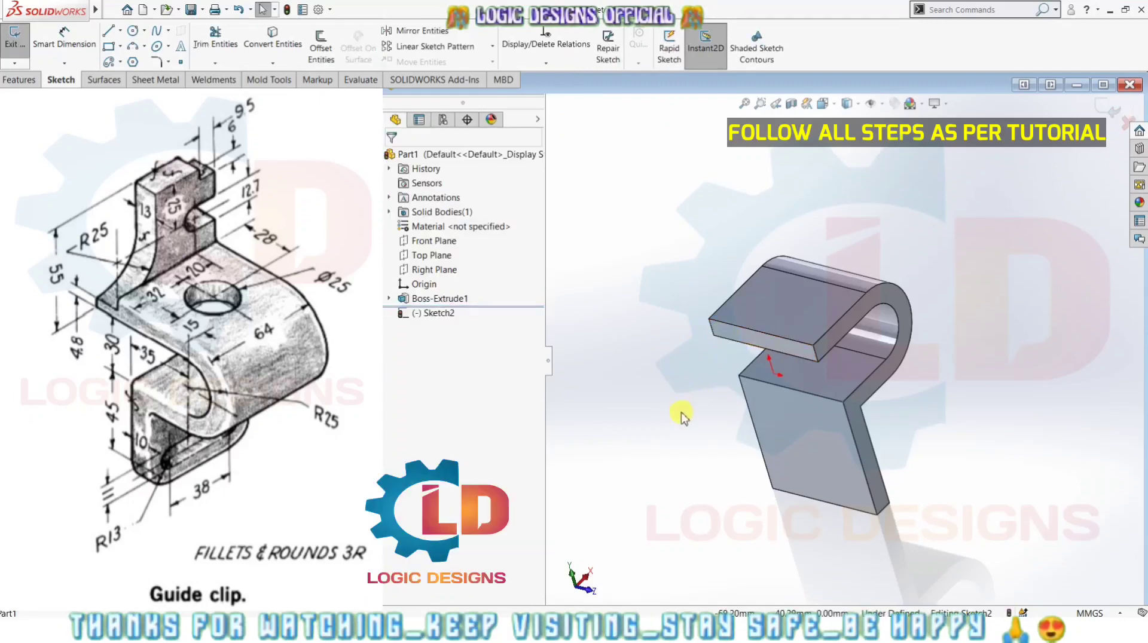
key(ctrl+8)
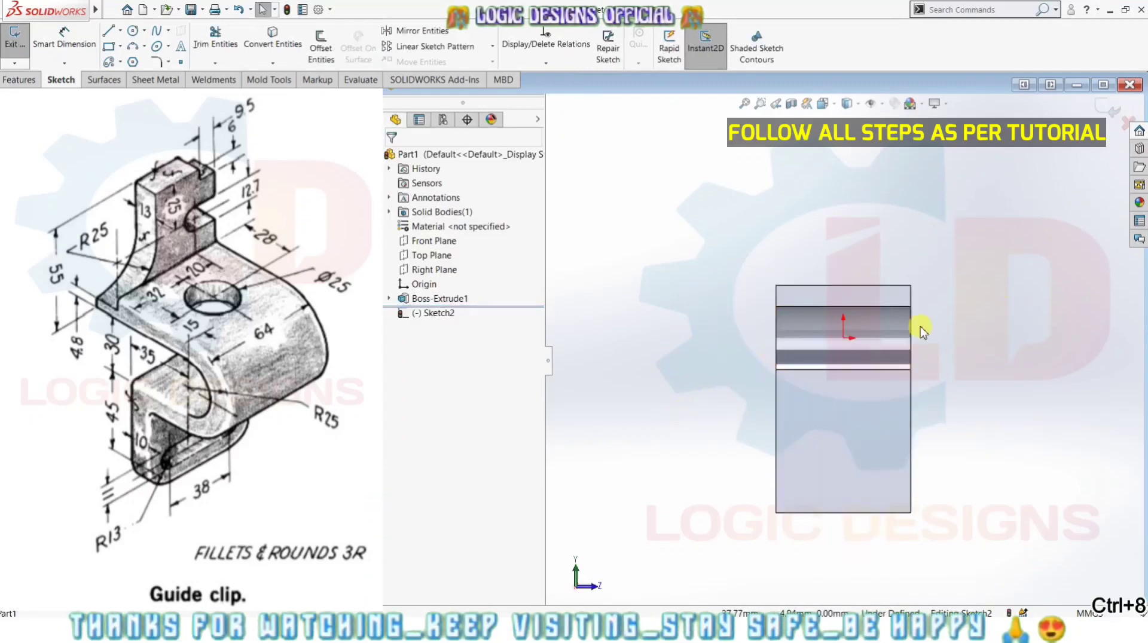
scroll(837, 292, down, 1)
scroll(830, 299, down, 1)
scroll(867, 287, down, 1)
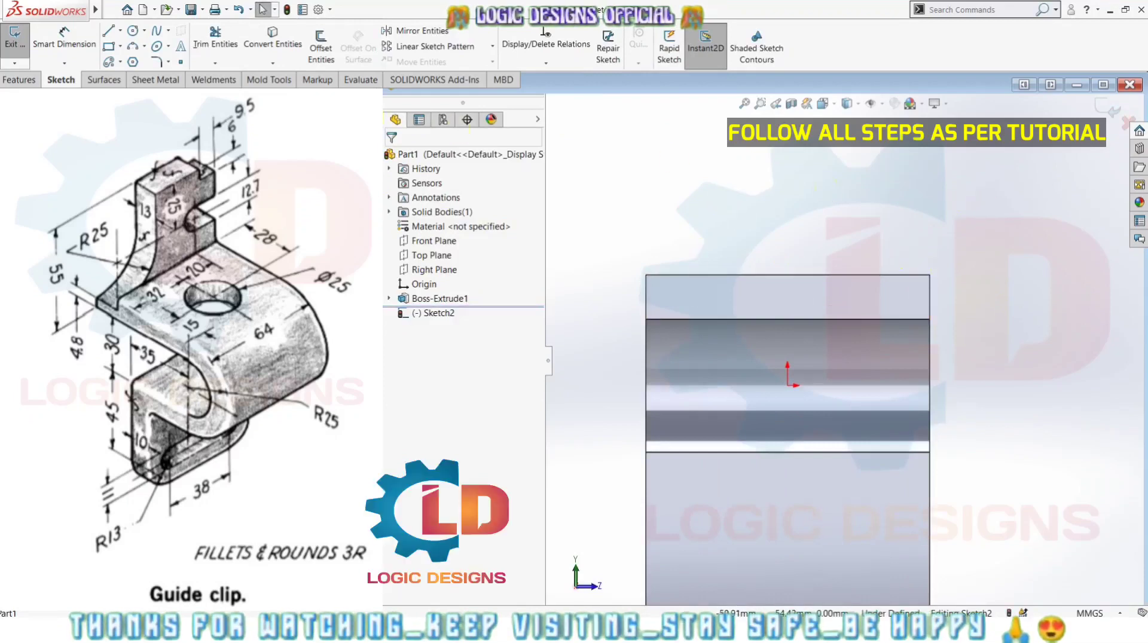
click(264, 45)
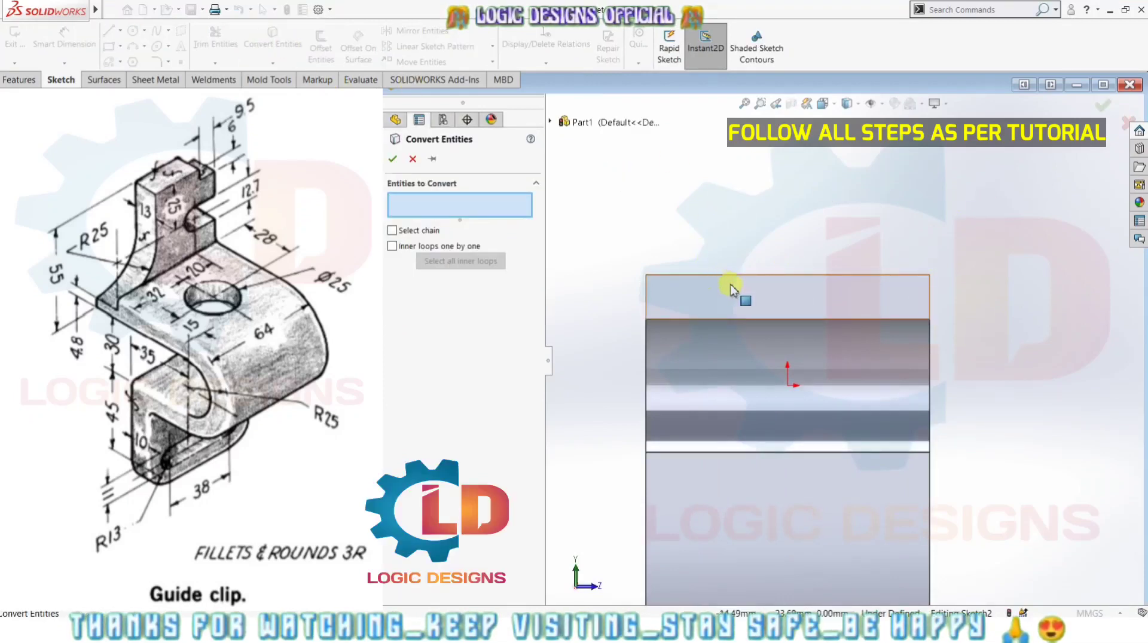
- Convert the top face outline into the sketch and draw a vertical line from its top-left corner
click(741, 293)
click(392, 157)
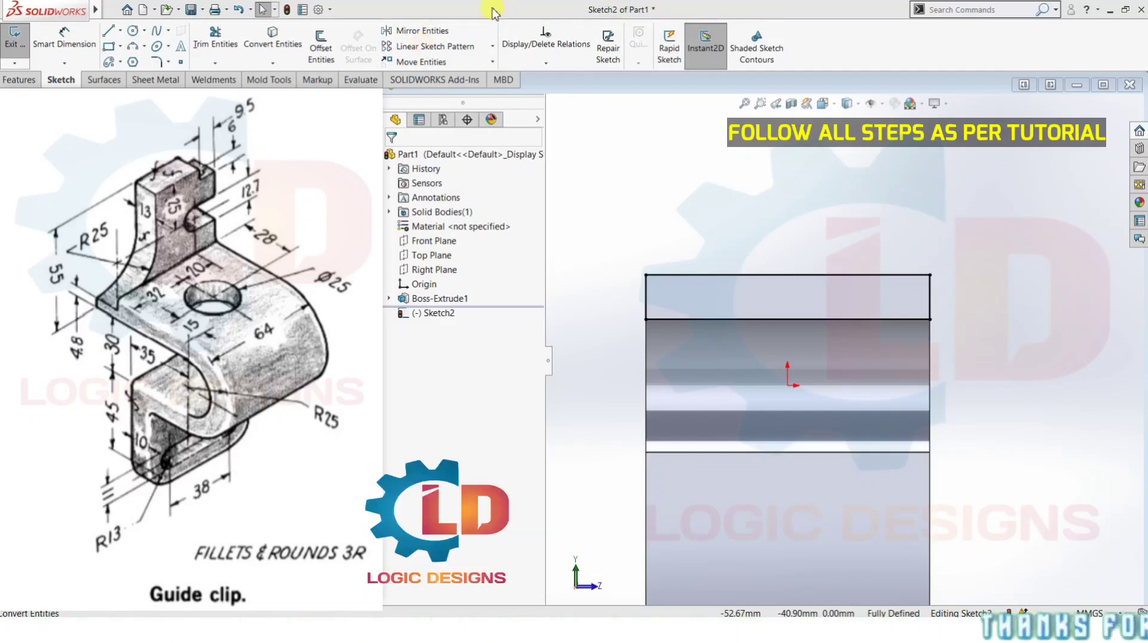
click(108, 34)
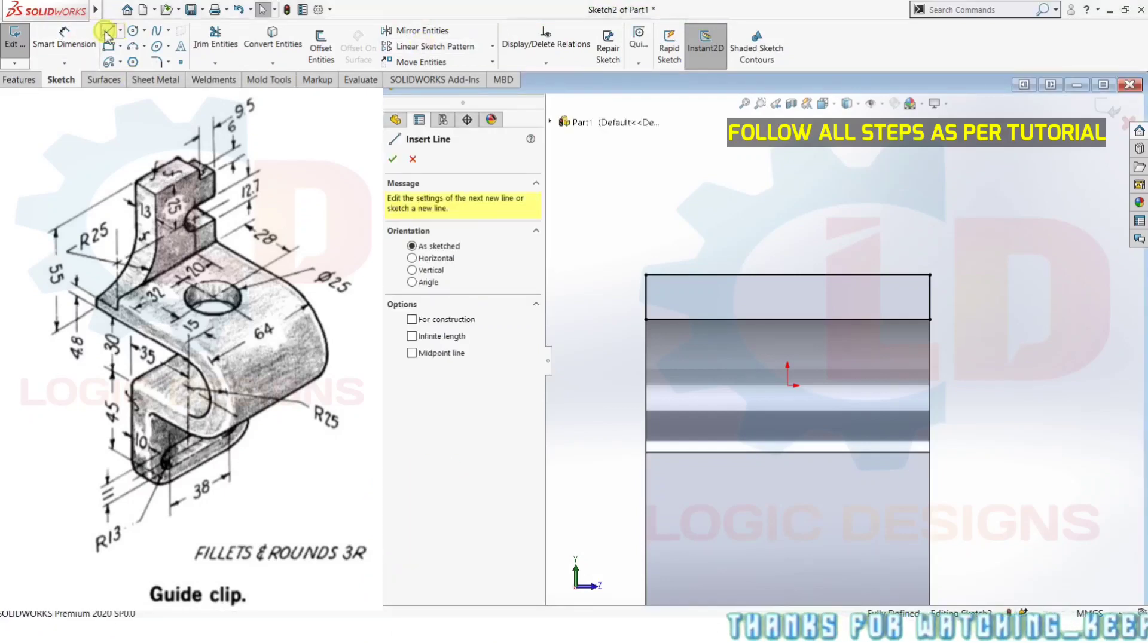
click(646, 274)
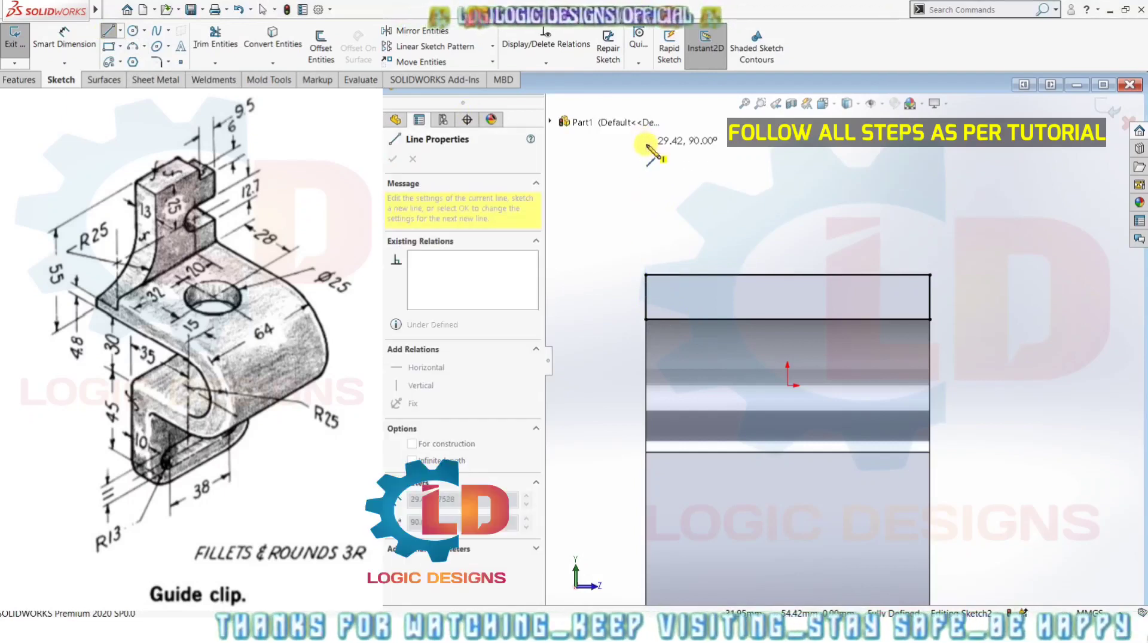
click(644, 158)
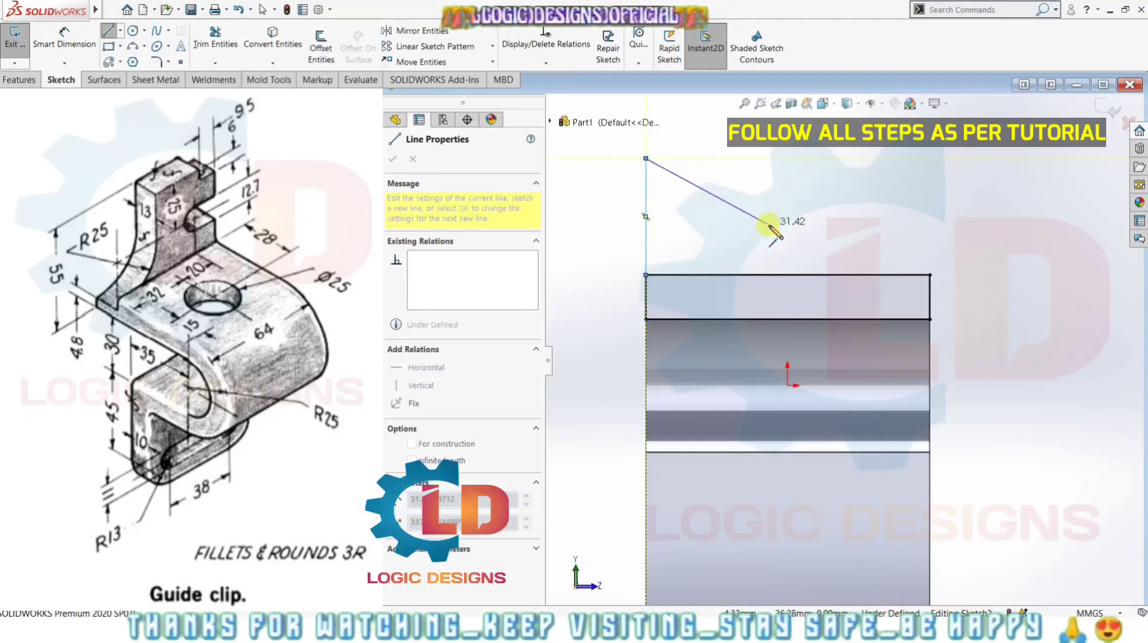
key(Escape)
- Dimension the vertical line to 55 mm
middle_drag(840, 215, 794, 226)
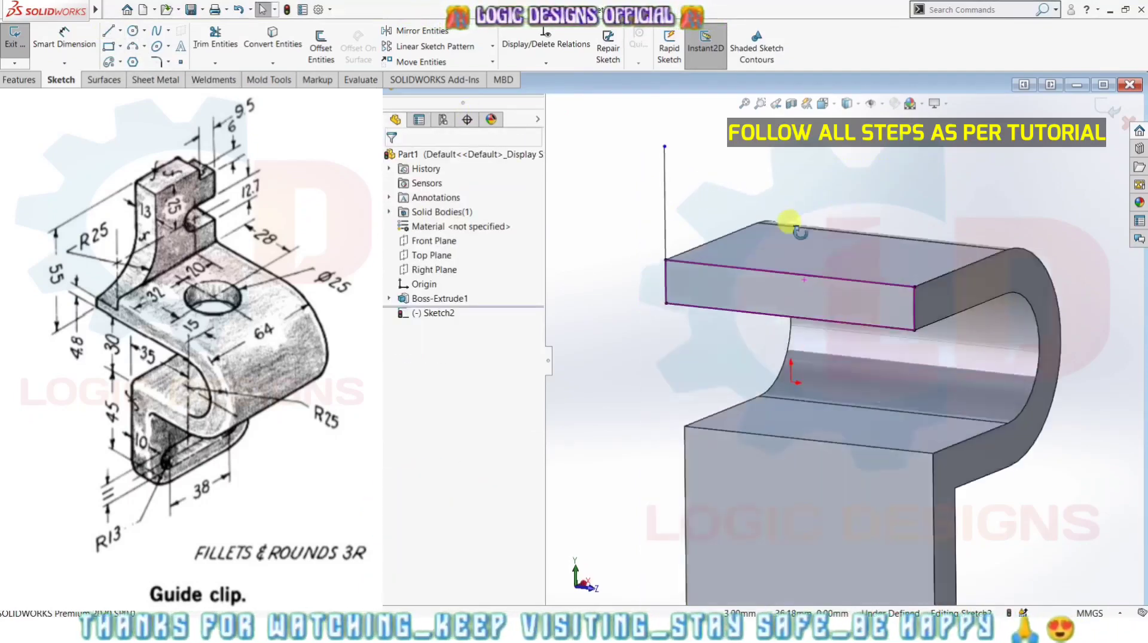
key(ctrl+8)
click(66, 37)
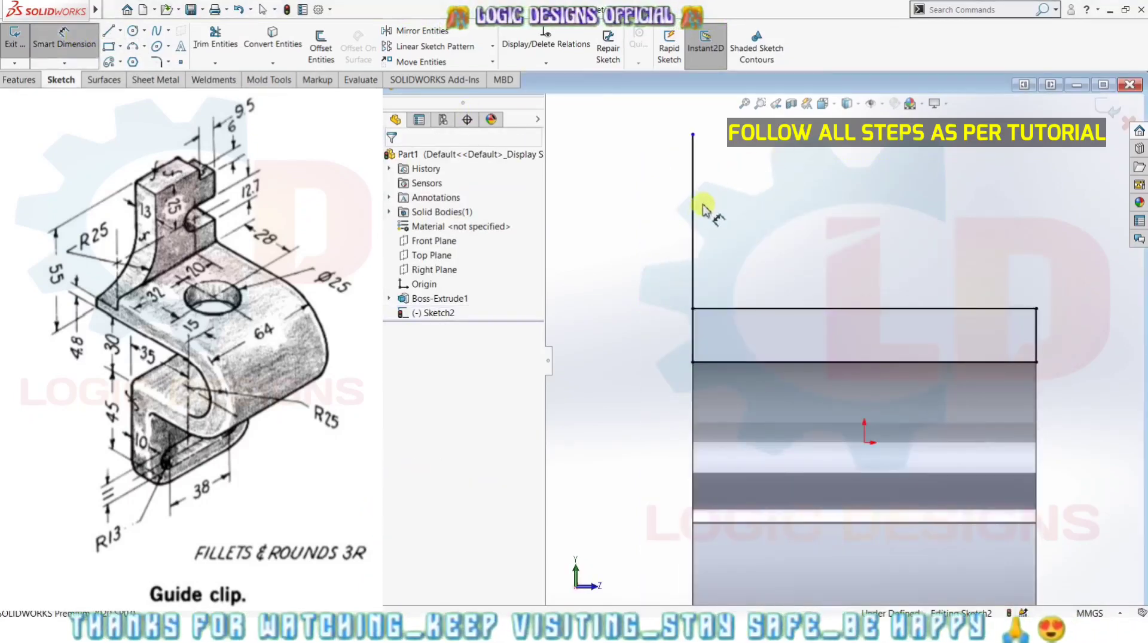
click(693, 232)
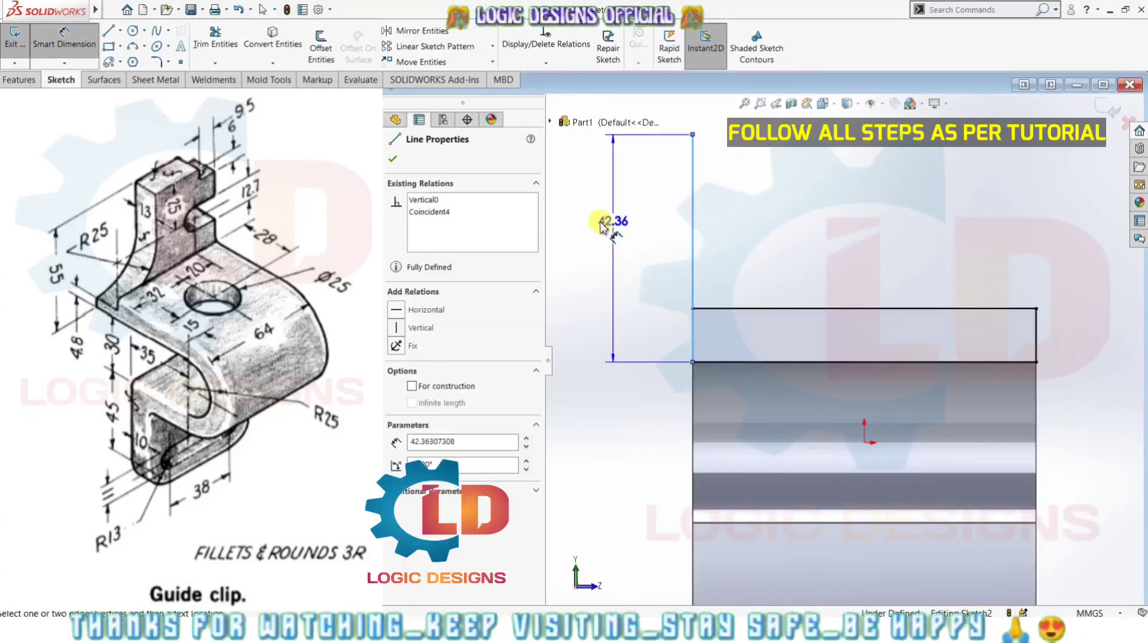
click(629, 257)
text(55)
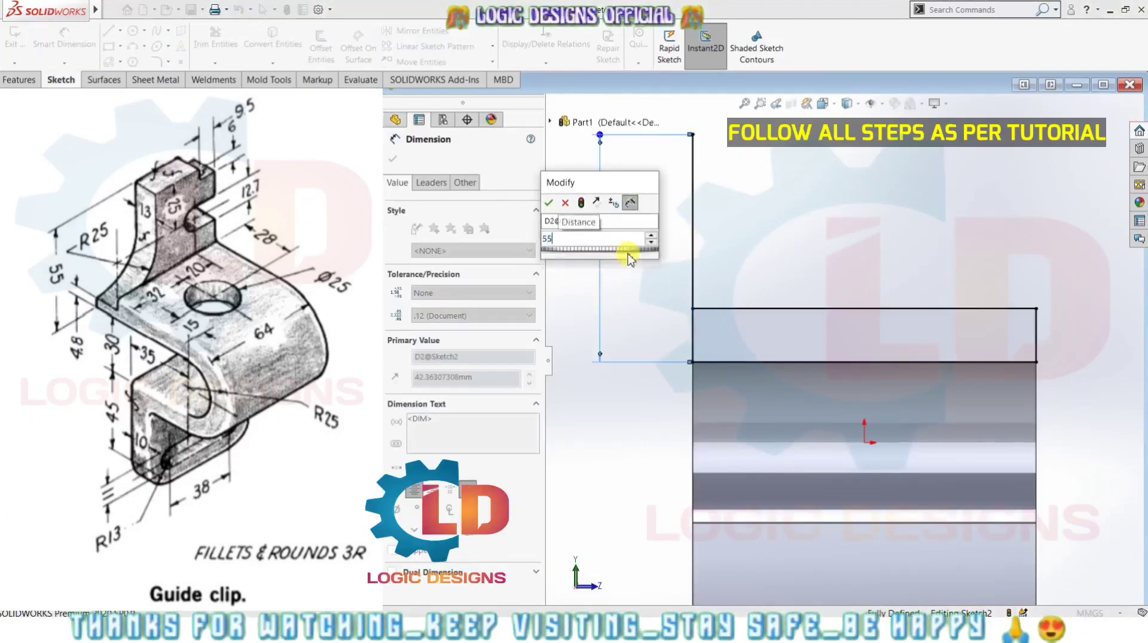
key(Return)
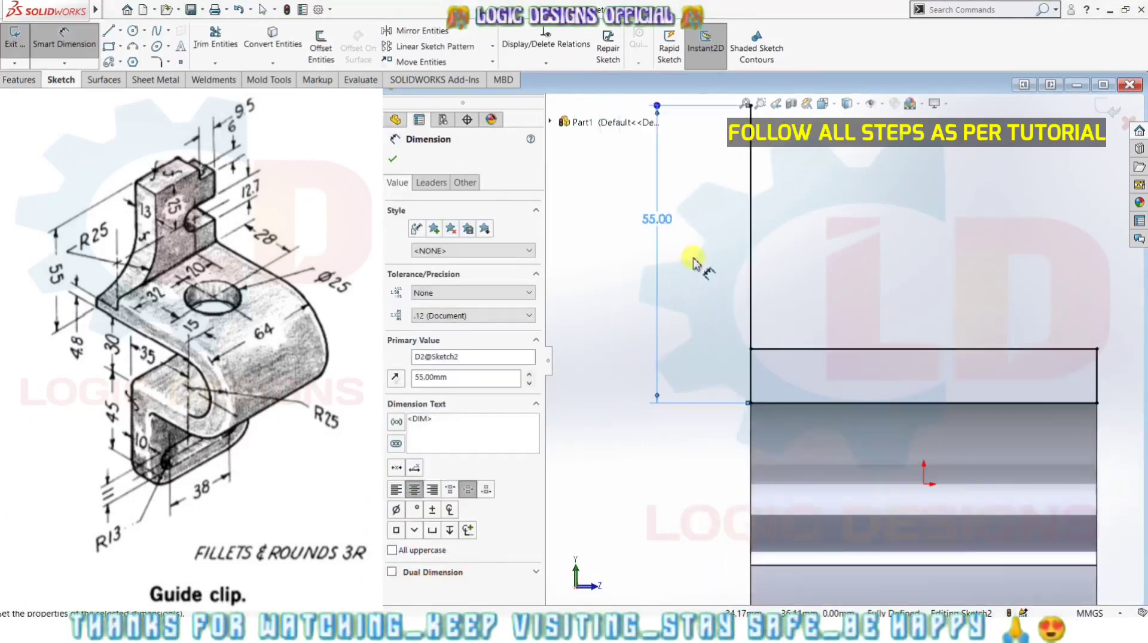
ctrl+middle_drag(1059, 293, 1008, 287)
click(803, 193)
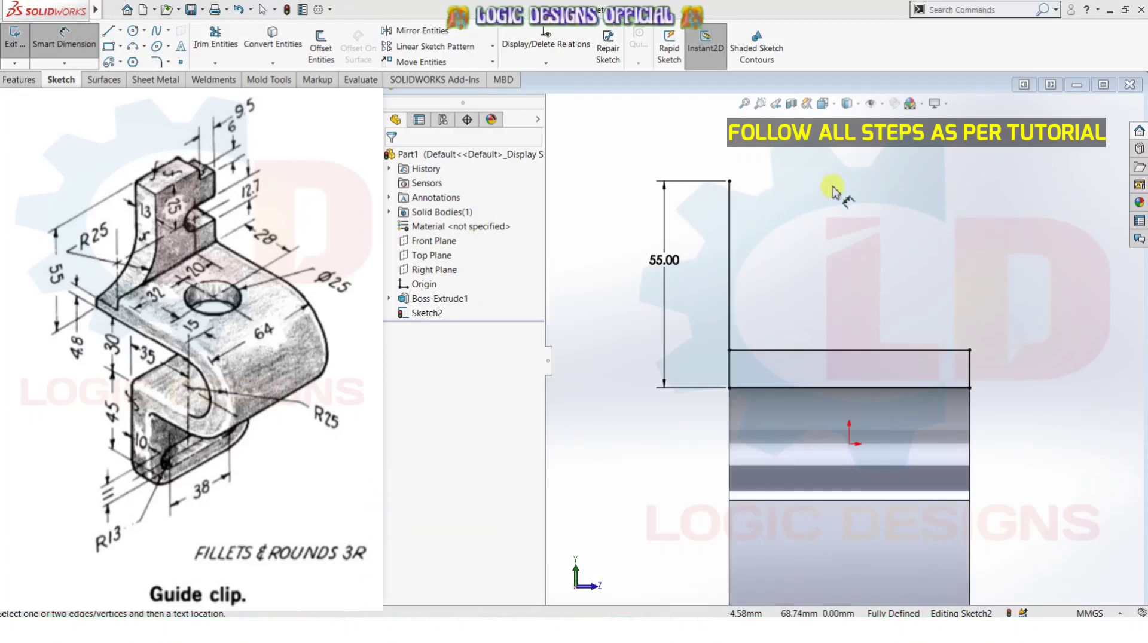
- Draw a small rectangle of lines at the top of the vertical line
click(111, 34)
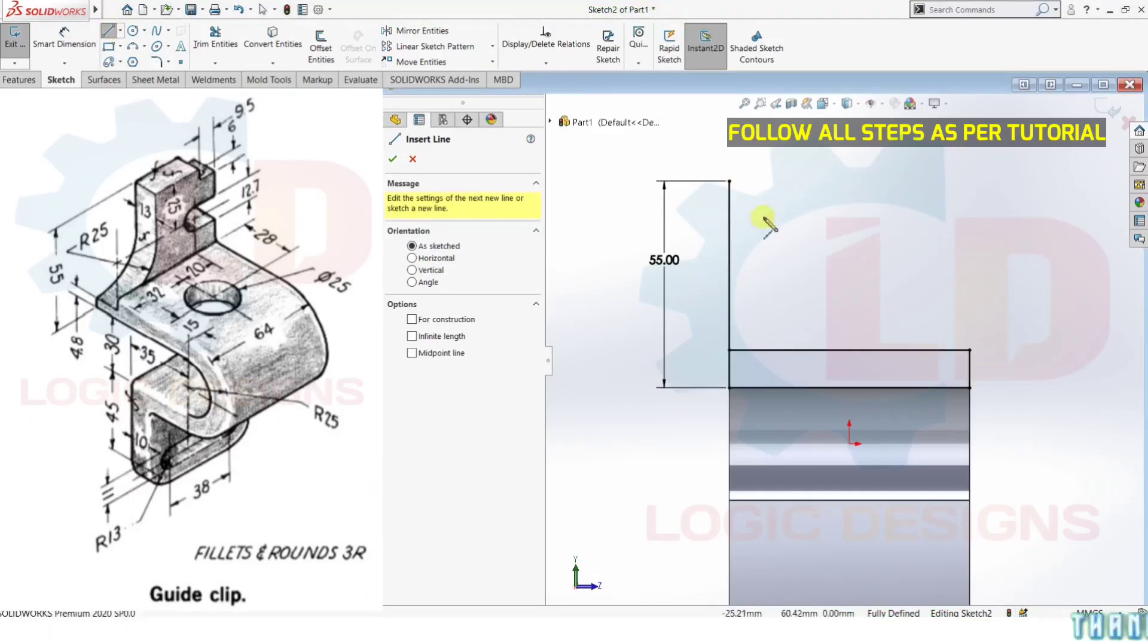
click(728, 181)
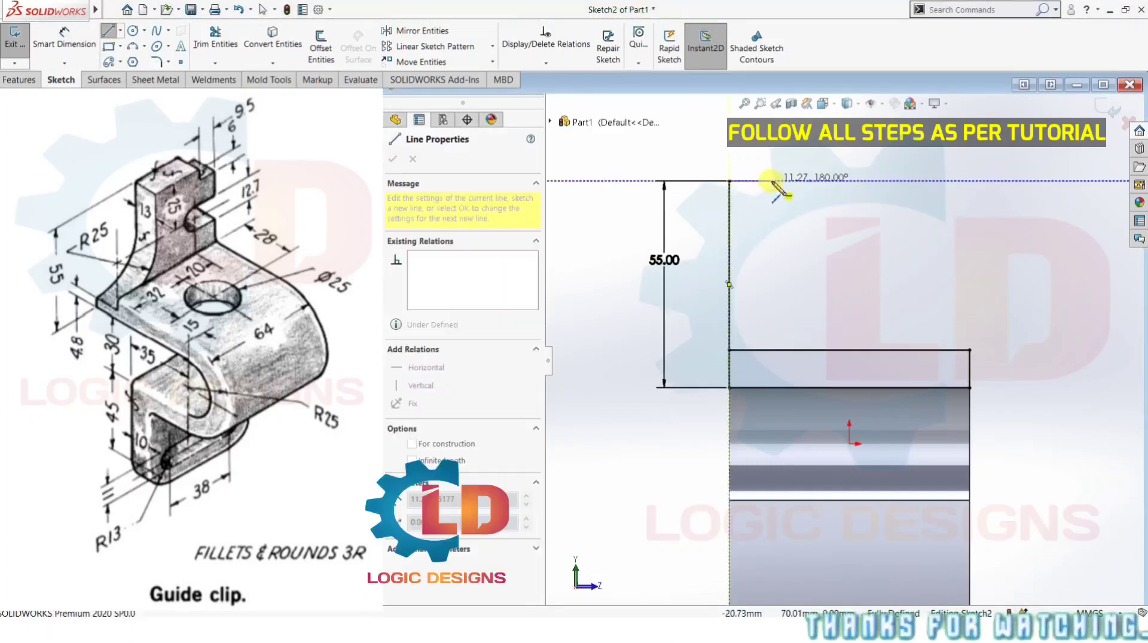
click(771, 180)
click(771, 205)
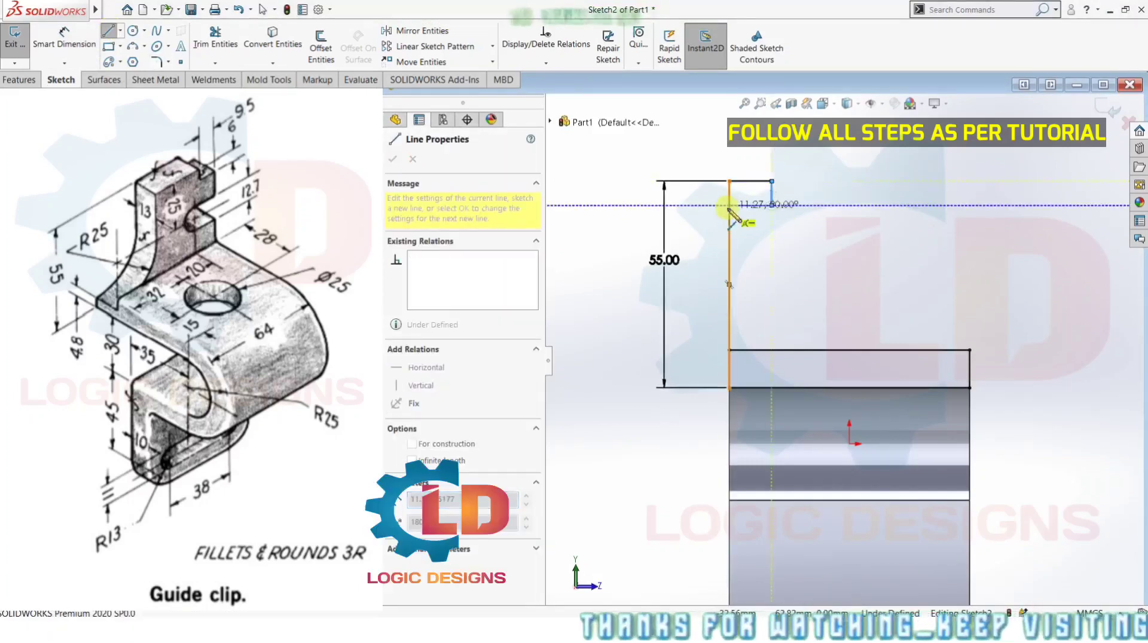
click(728, 205)
key(Escape)
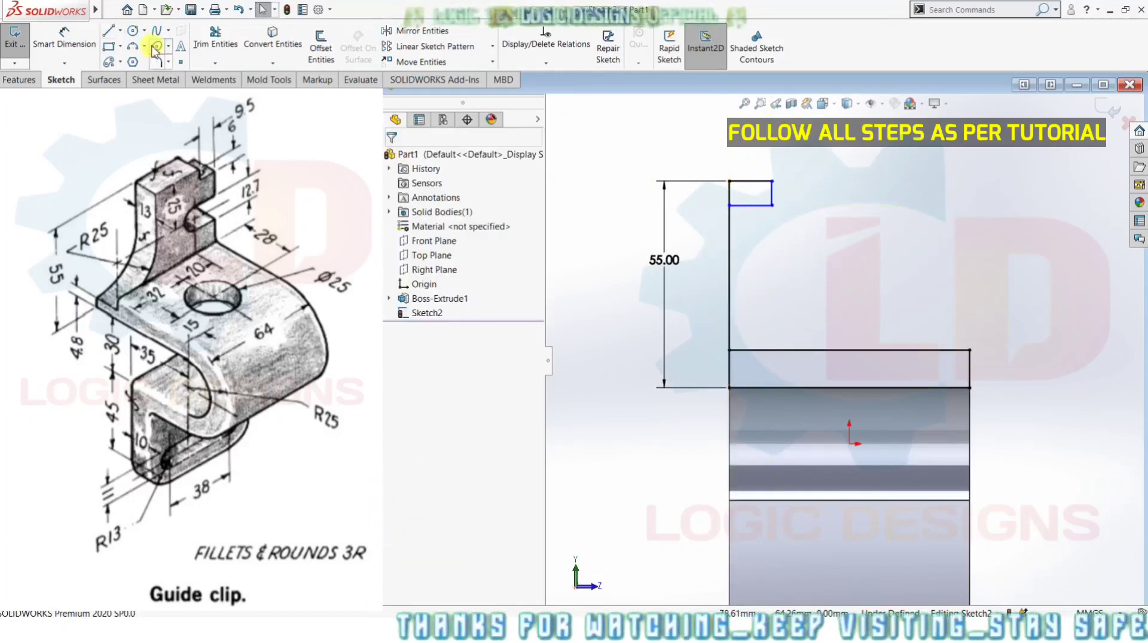
- Dimension the small rectangle to 9.5 mm wide and 6 mm tall
click(64, 37)
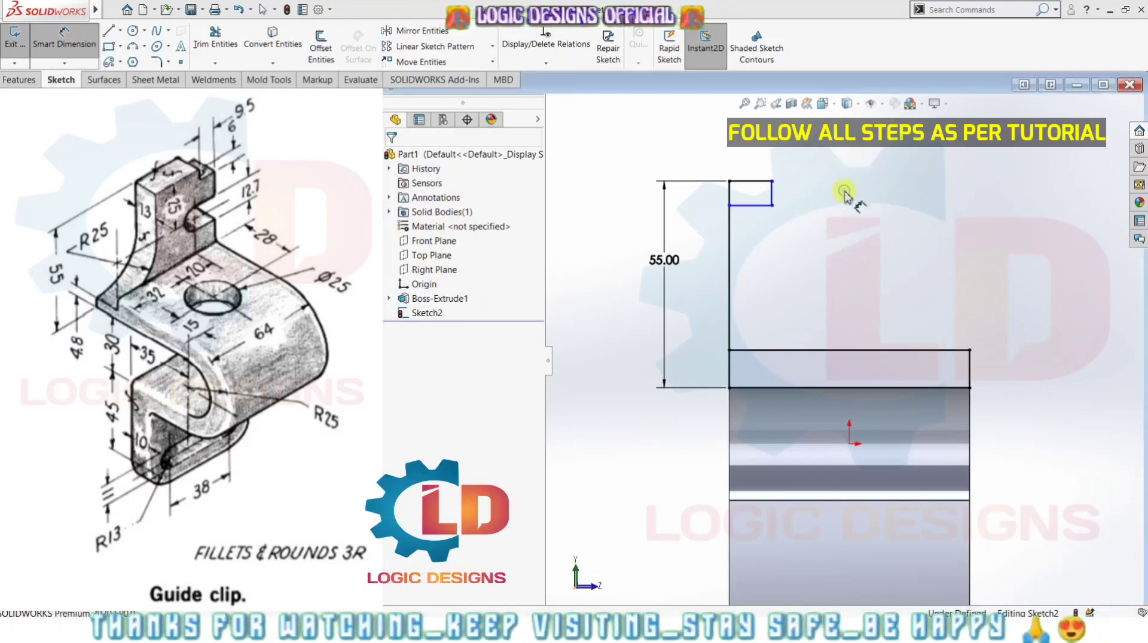
click(752, 165)
click(941, 178)
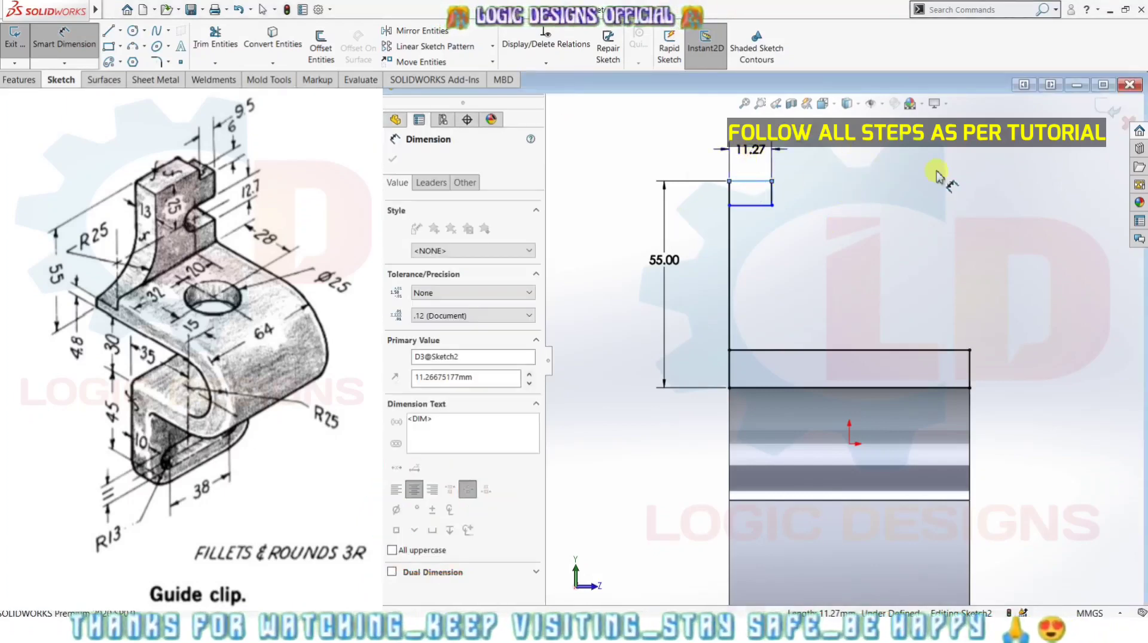
text(9.5)
key(Return)
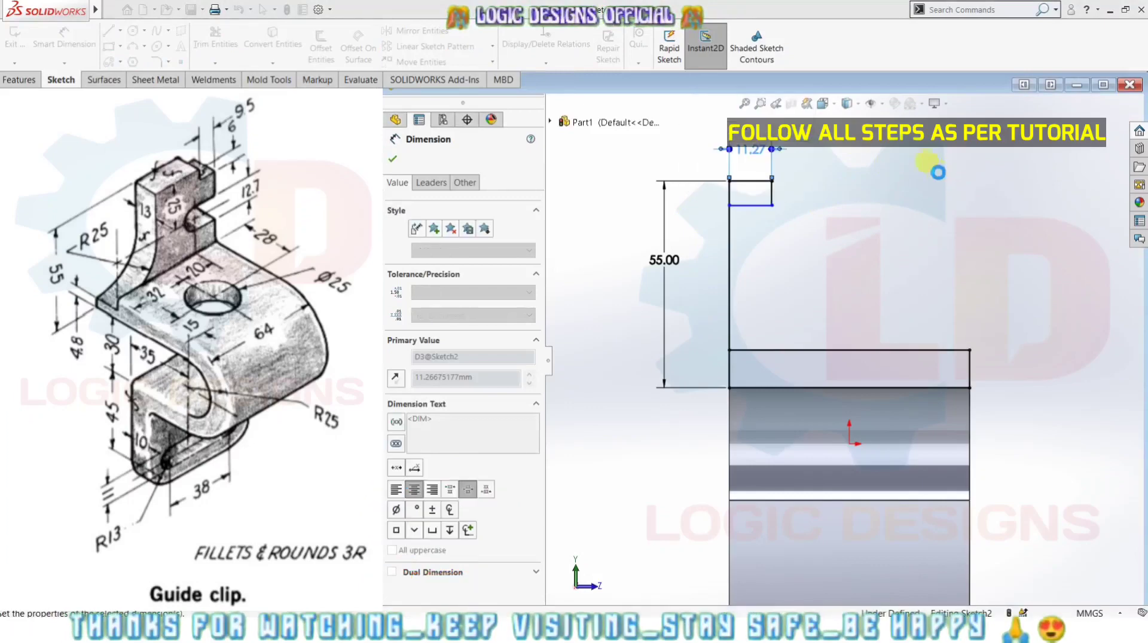
click(768, 200)
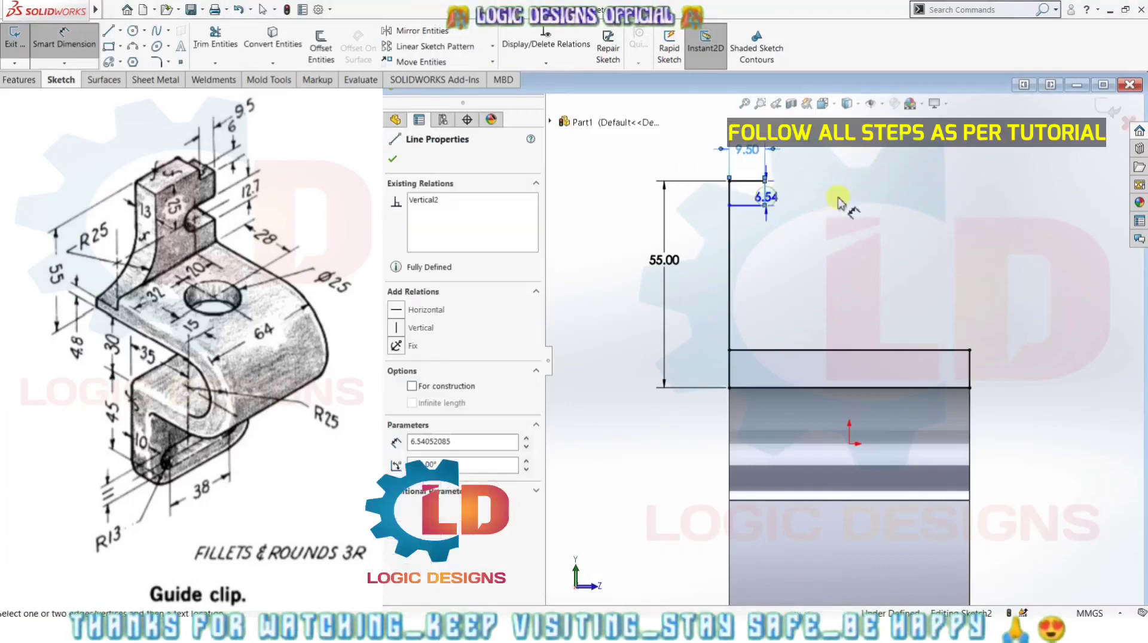
click(924, 206)
text(6)
key(Return)
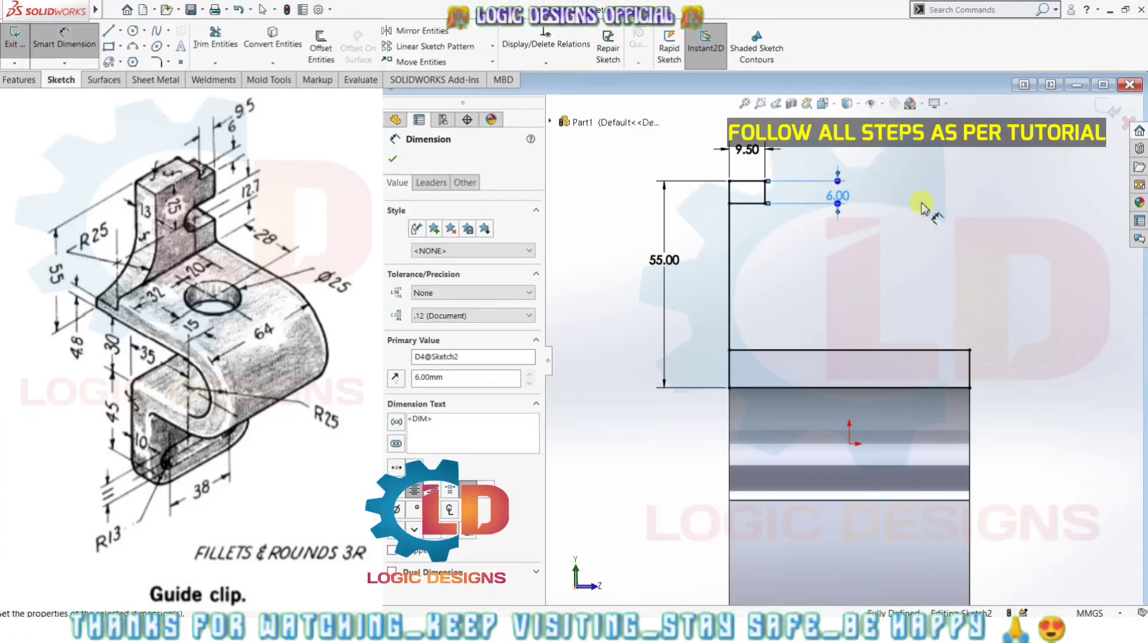
scroll(807, 196, down, 2)
scroll(805, 196, down, 1)
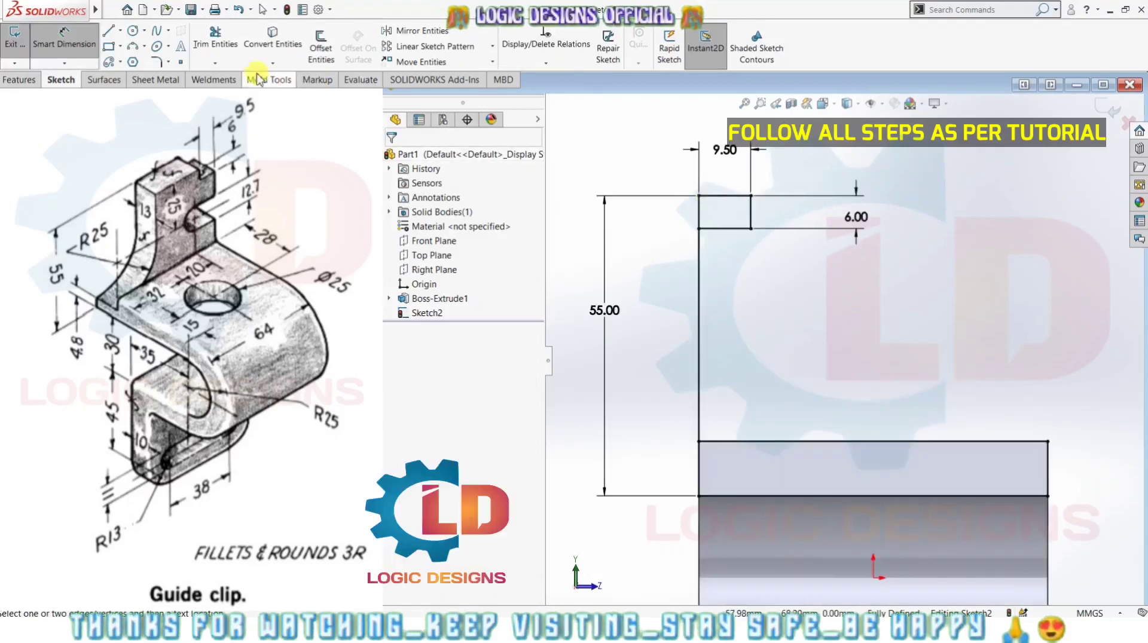
- Trim excess lines and dimension the profile's overall height to 55 mm
click(207, 47)
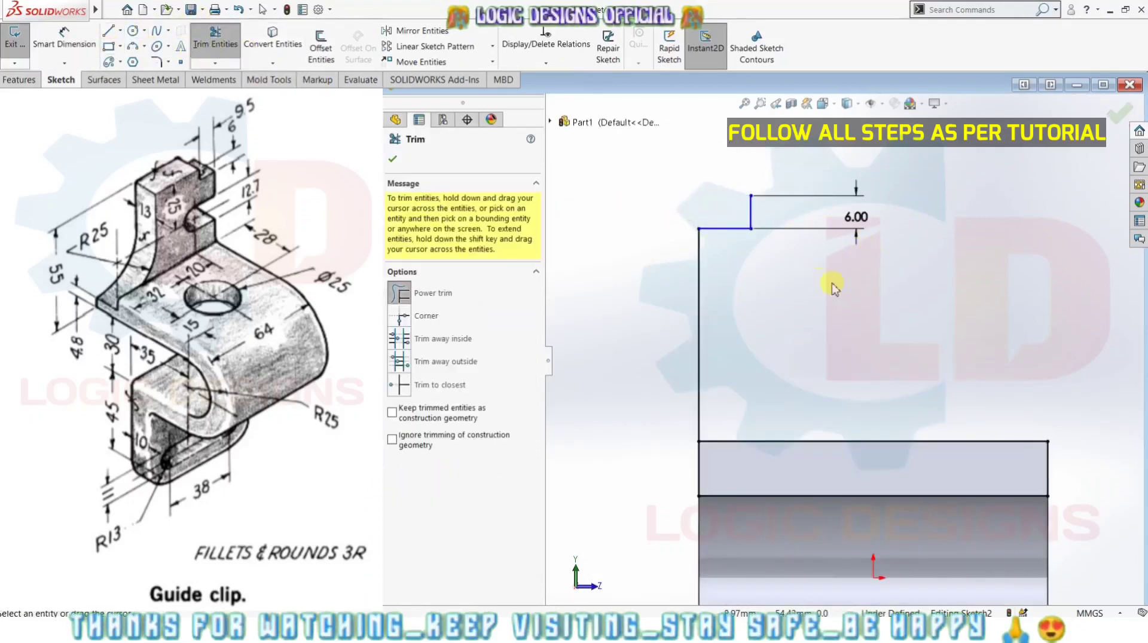
key(Escape)
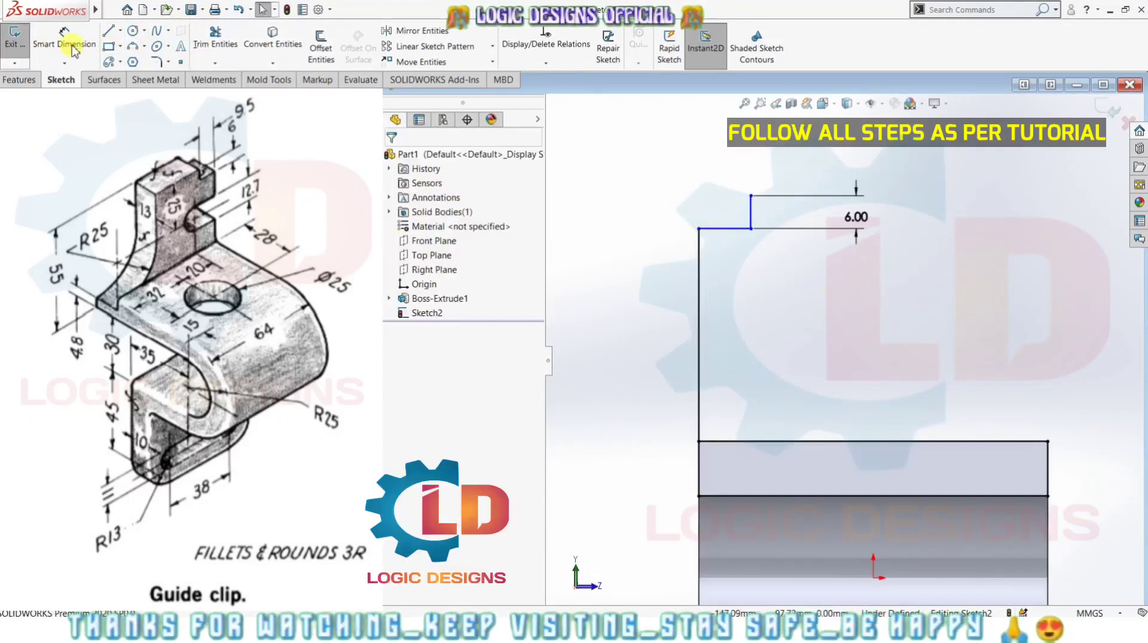
click(66, 40)
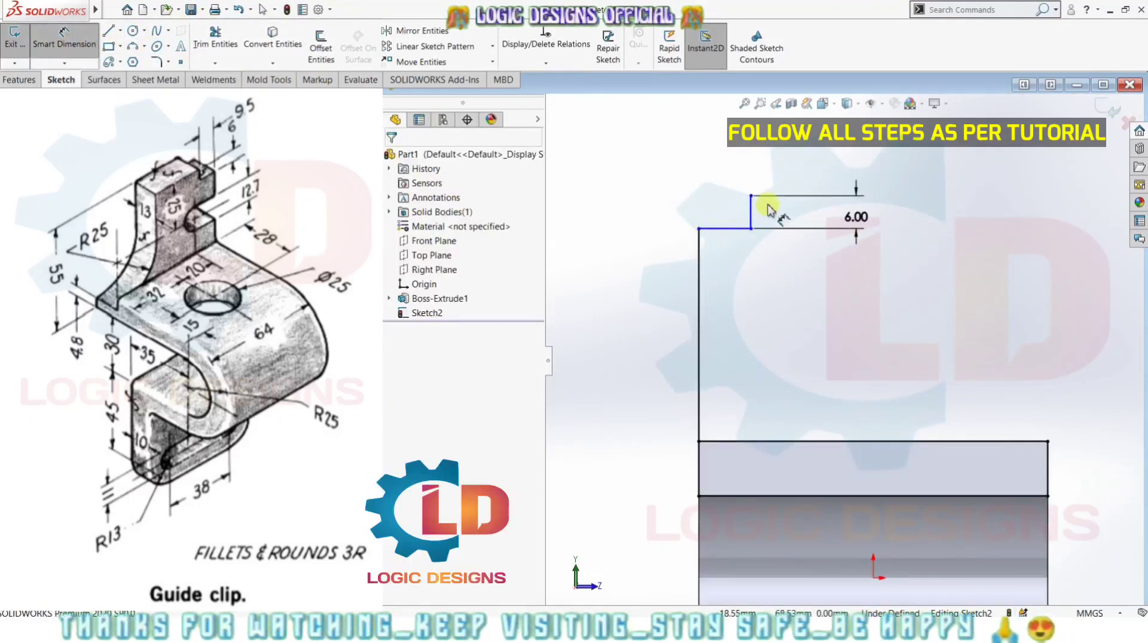
click(750, 196)
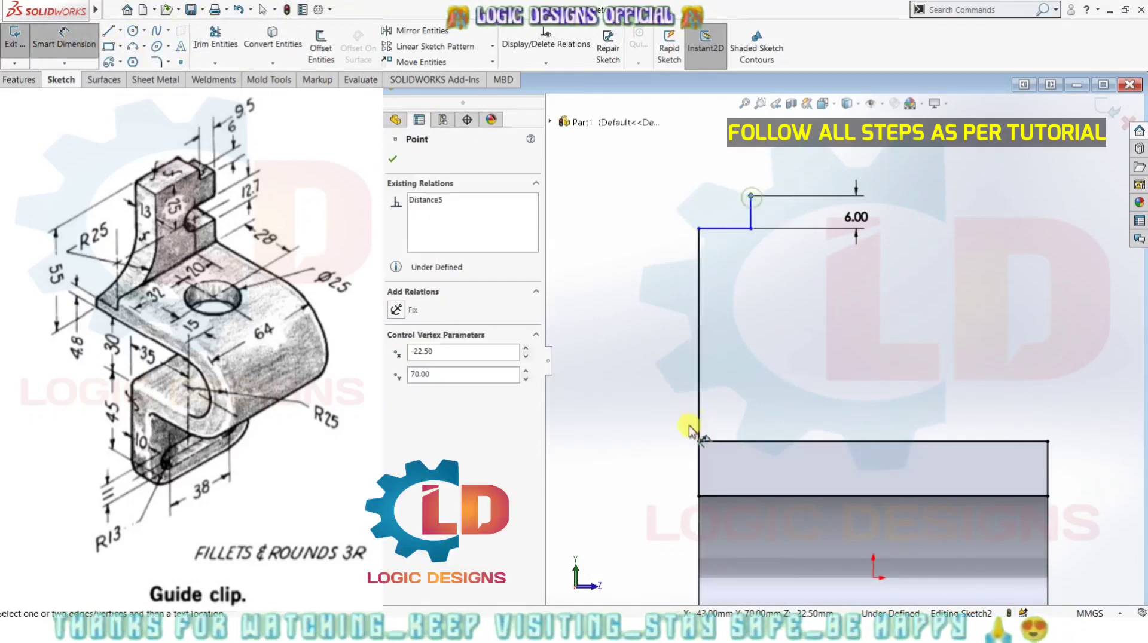
click(698, 495)
click(613, 389)
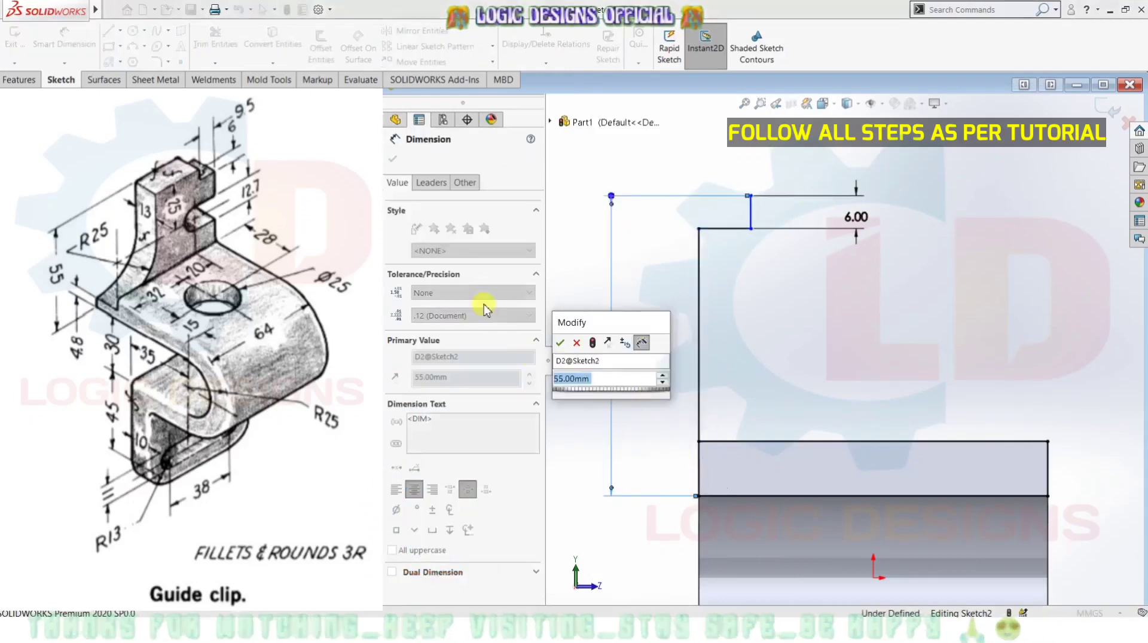
click(559, 344)
click(807, 334)
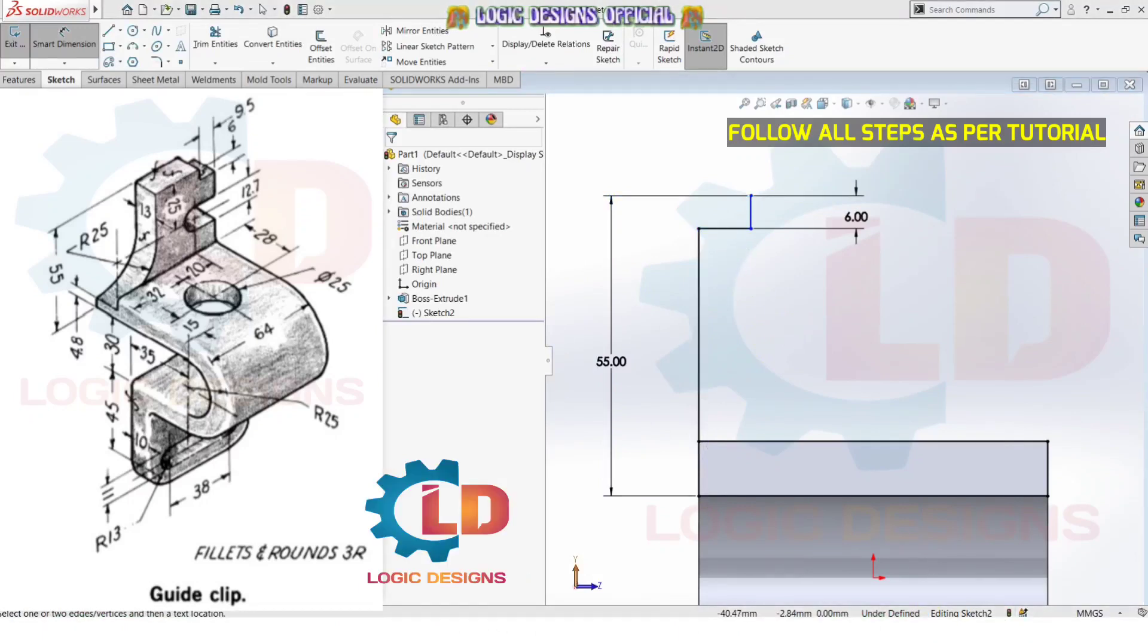
- Dimension the step width to 9.5 mm and trim the remaining extra lines
click(722, 230)
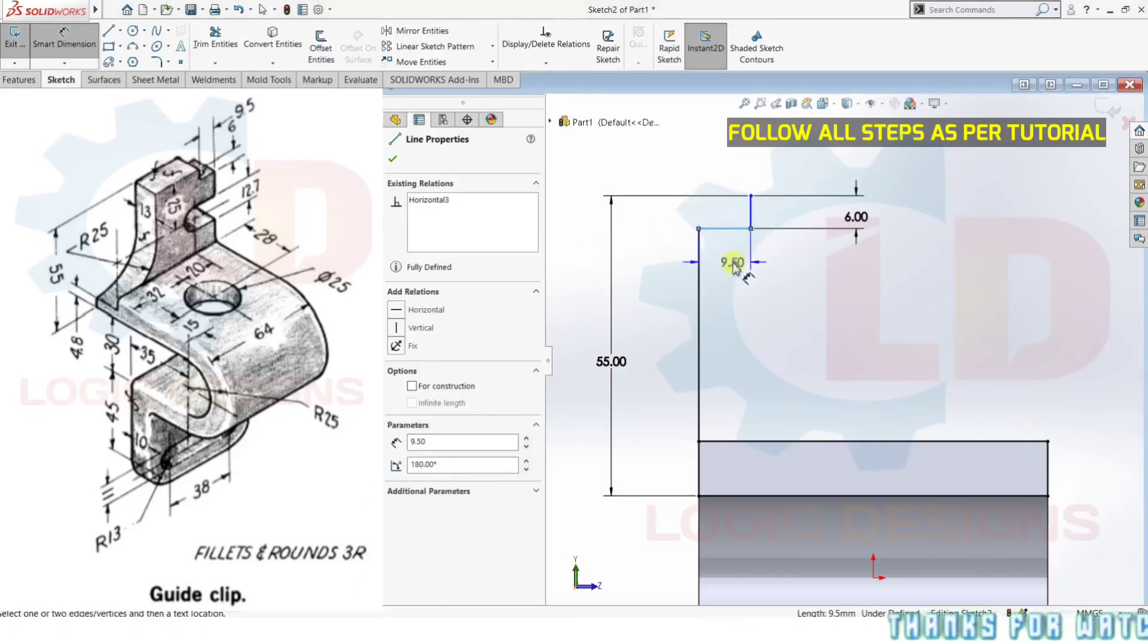
key(Escape)
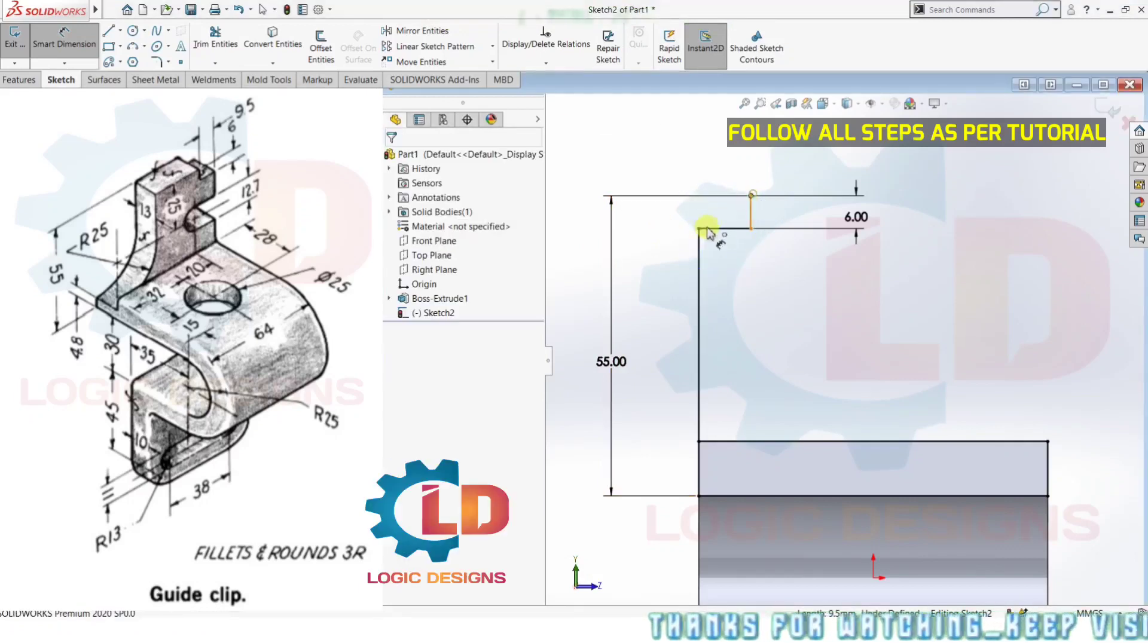
click(706, 229)
click(751, 195)
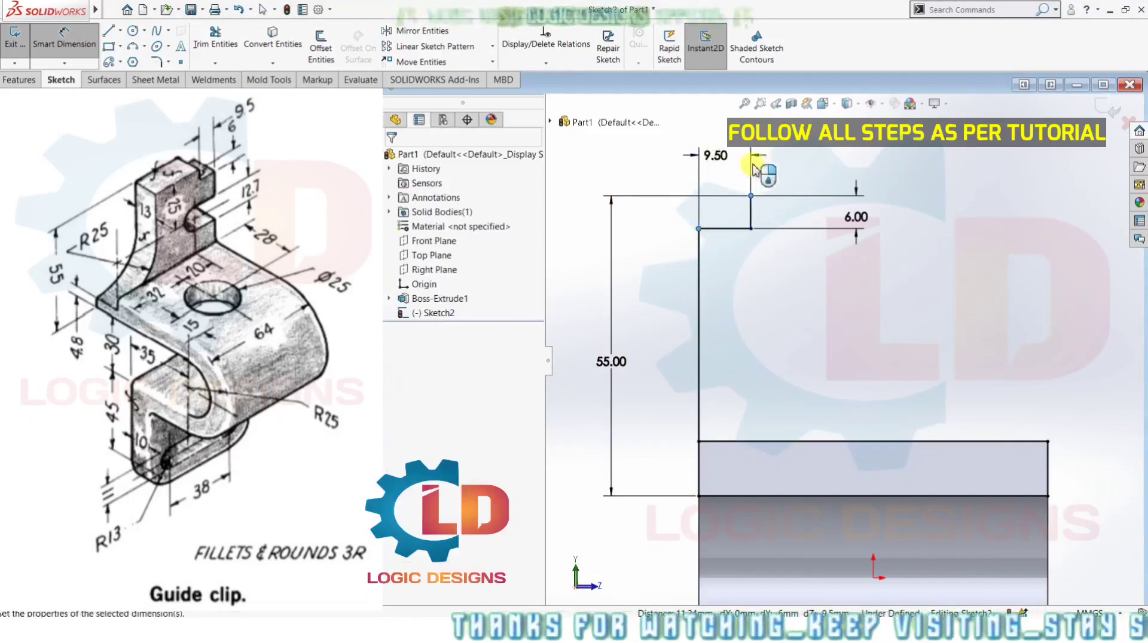
click(754, 168)
key(Return)
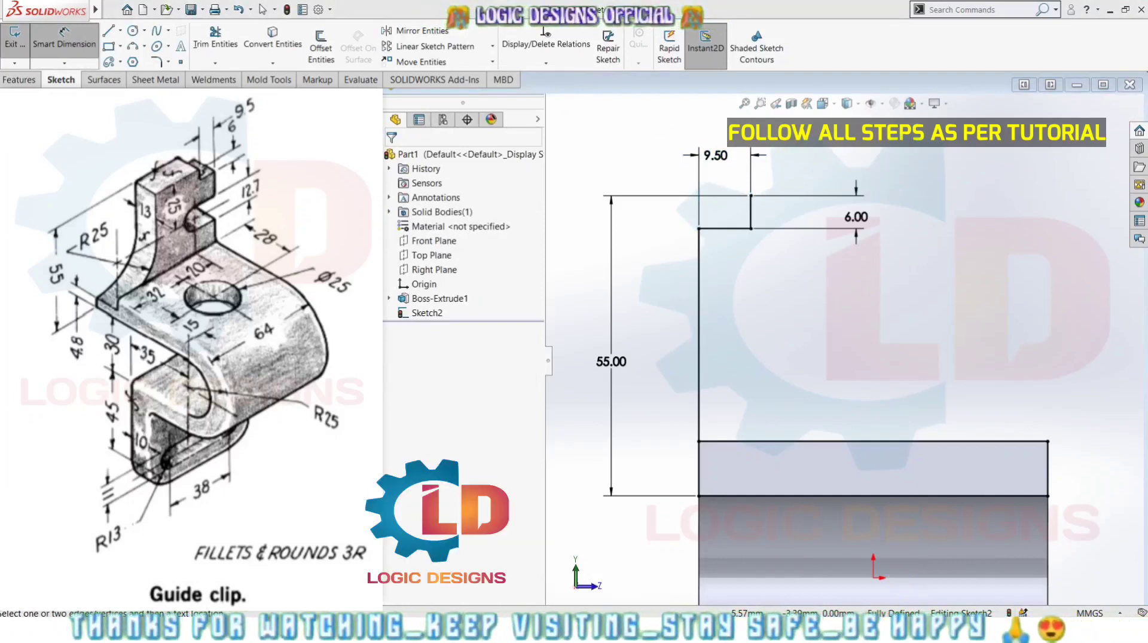
click(215, 36)
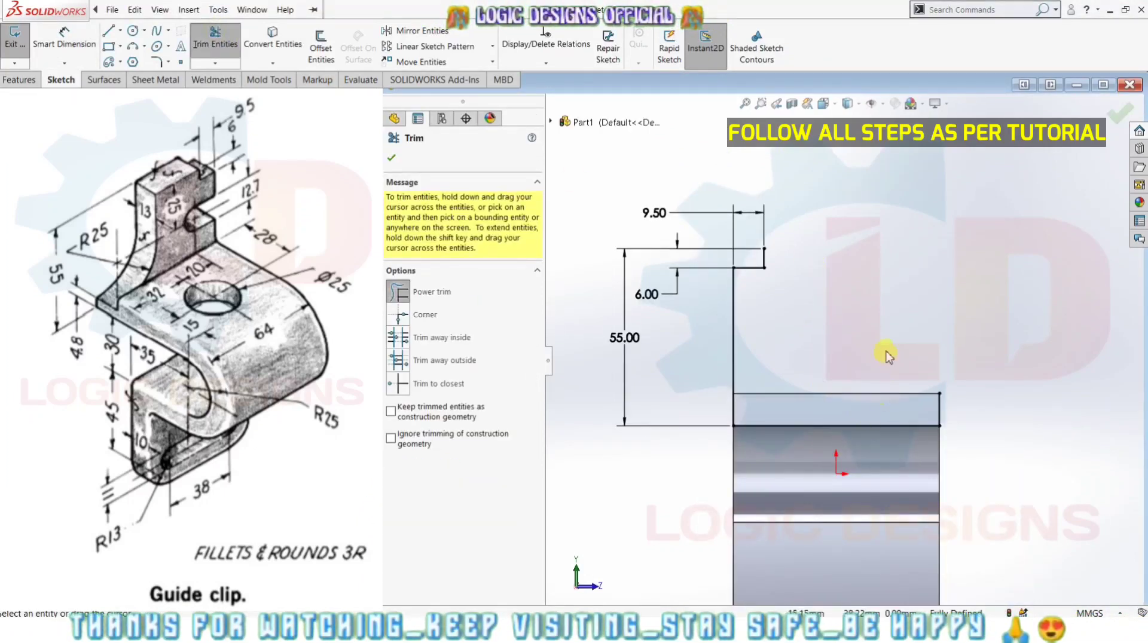
click(391, 159)
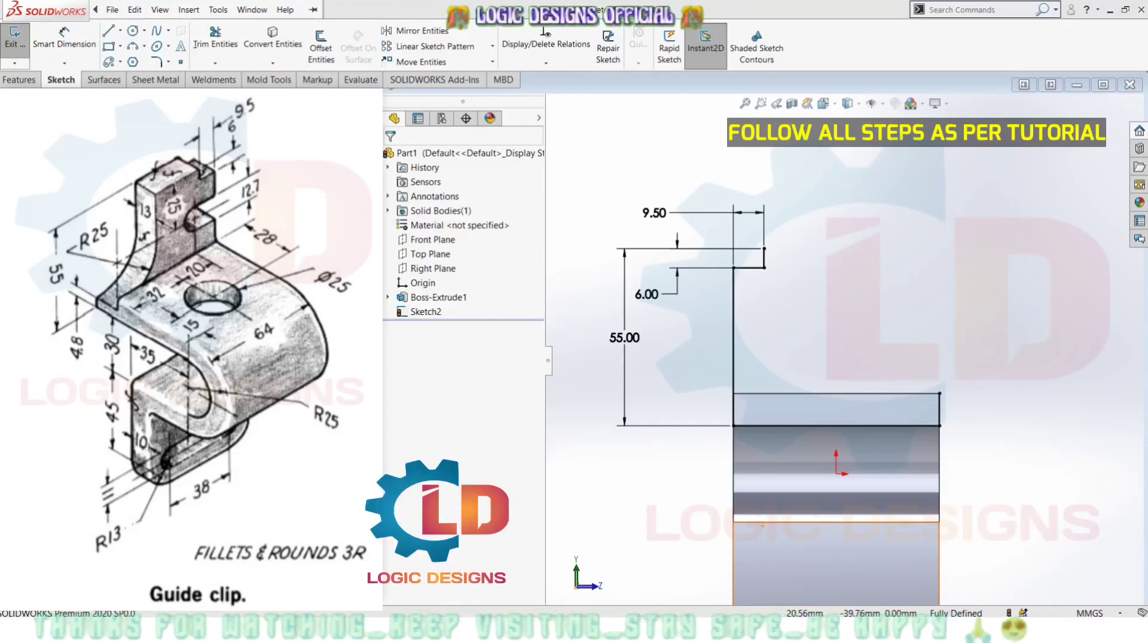
- Draw an L-shaped centerline from the lower block's top-right corner, left then up
click(120, 30)
click(126, 62)
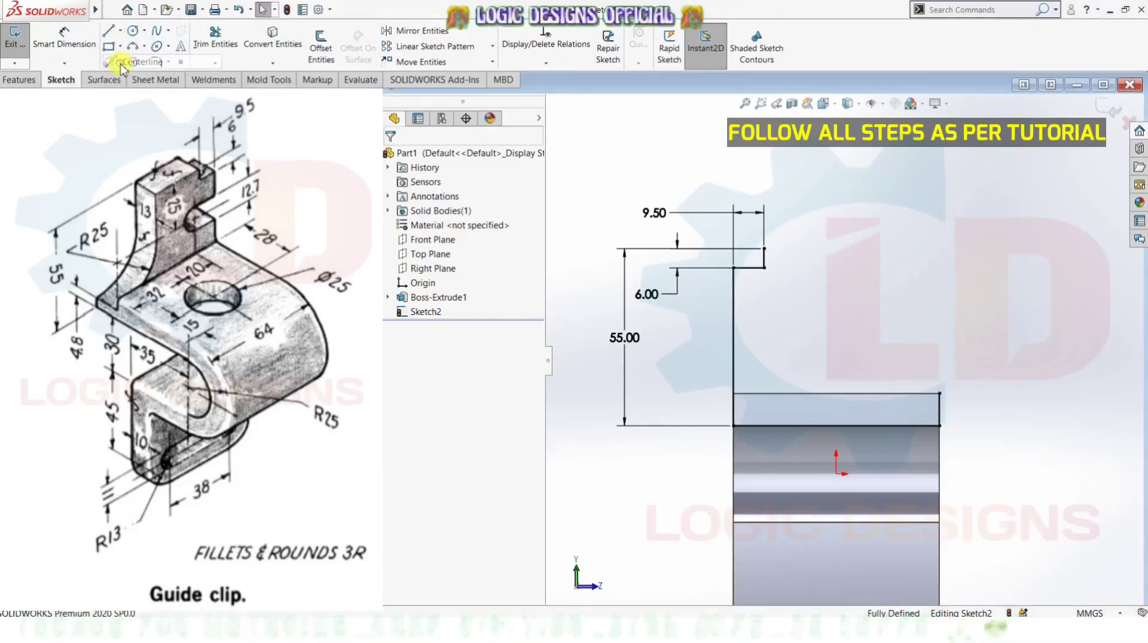
click(938, 395)
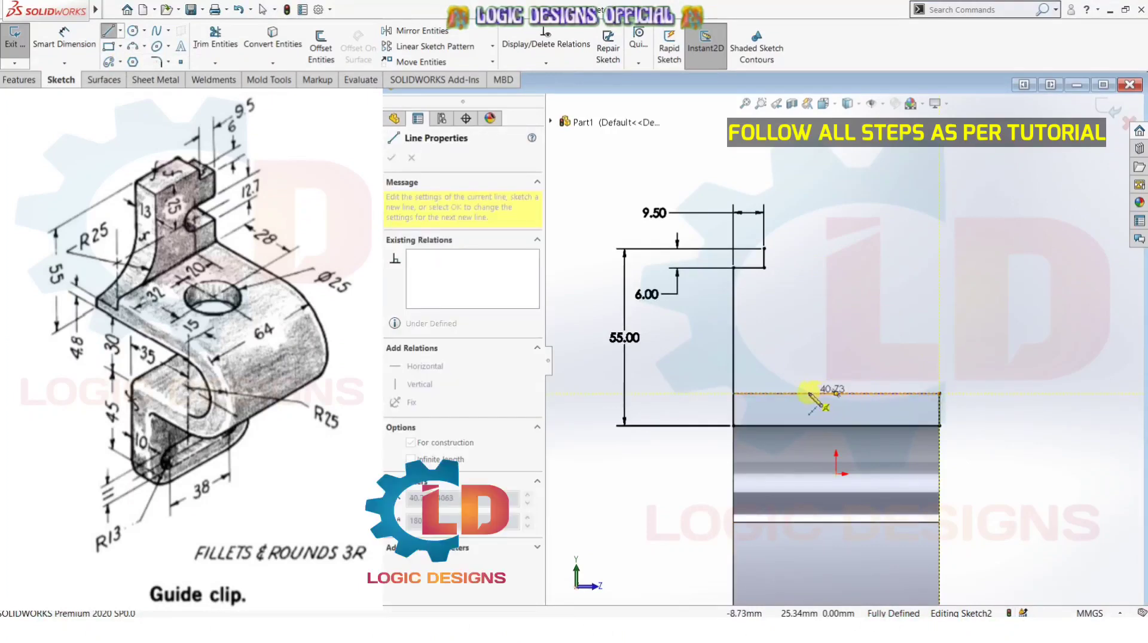
click(807, 393)
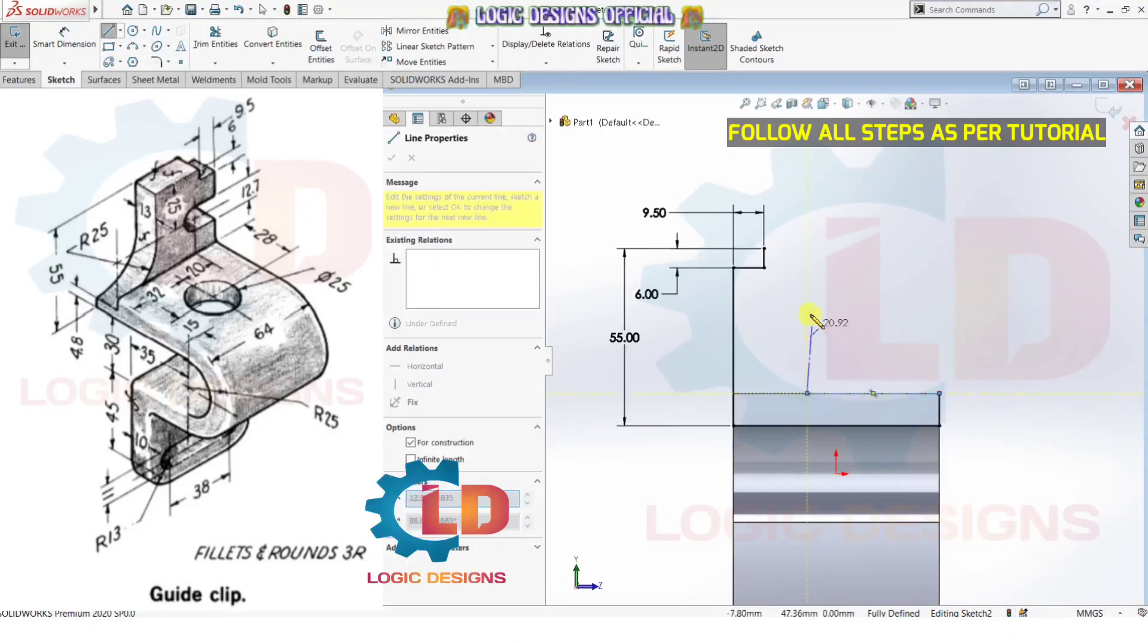
click(807, 267)
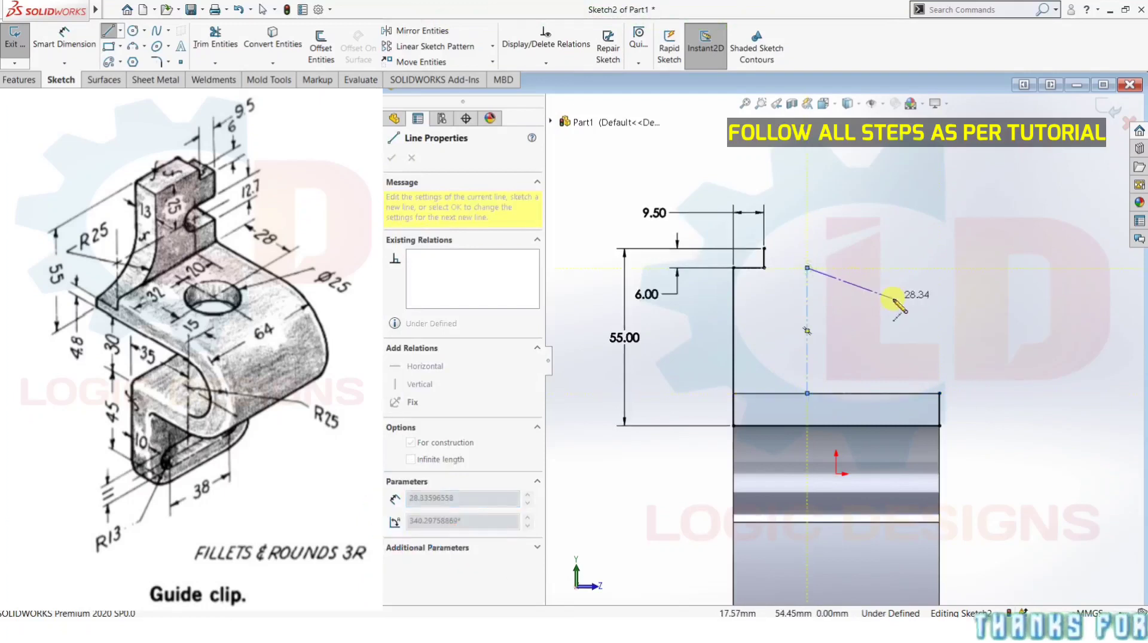
key(Escape)
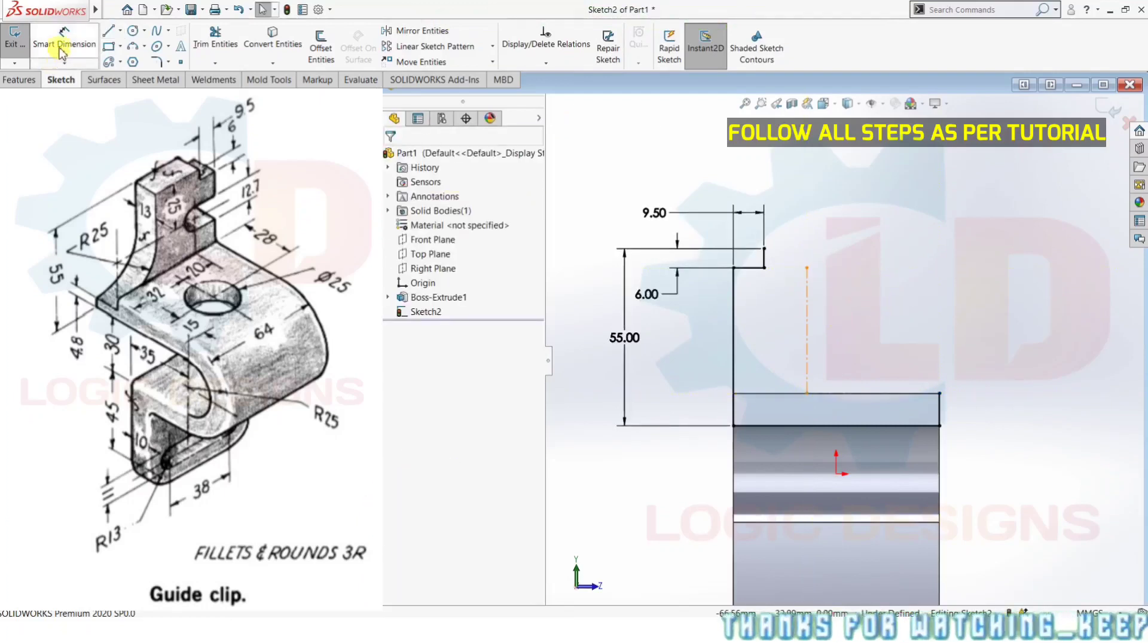
- Dimension the centerline to 52 mm across and 25 mm down from the top
click(60, 52)
click(860, 401)
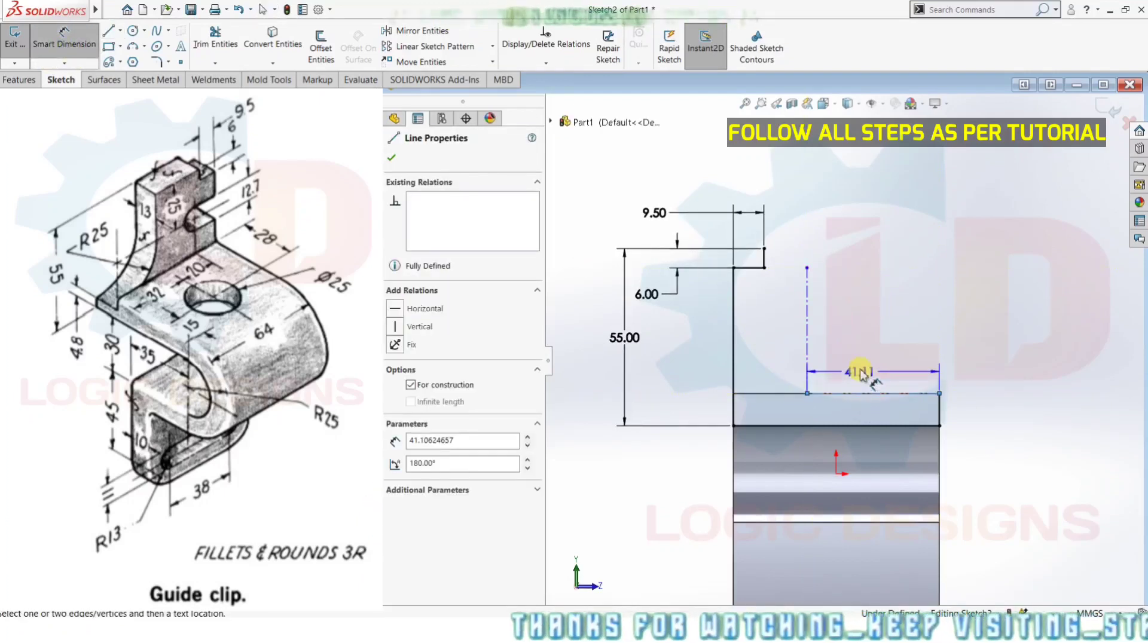
click(885, 361)
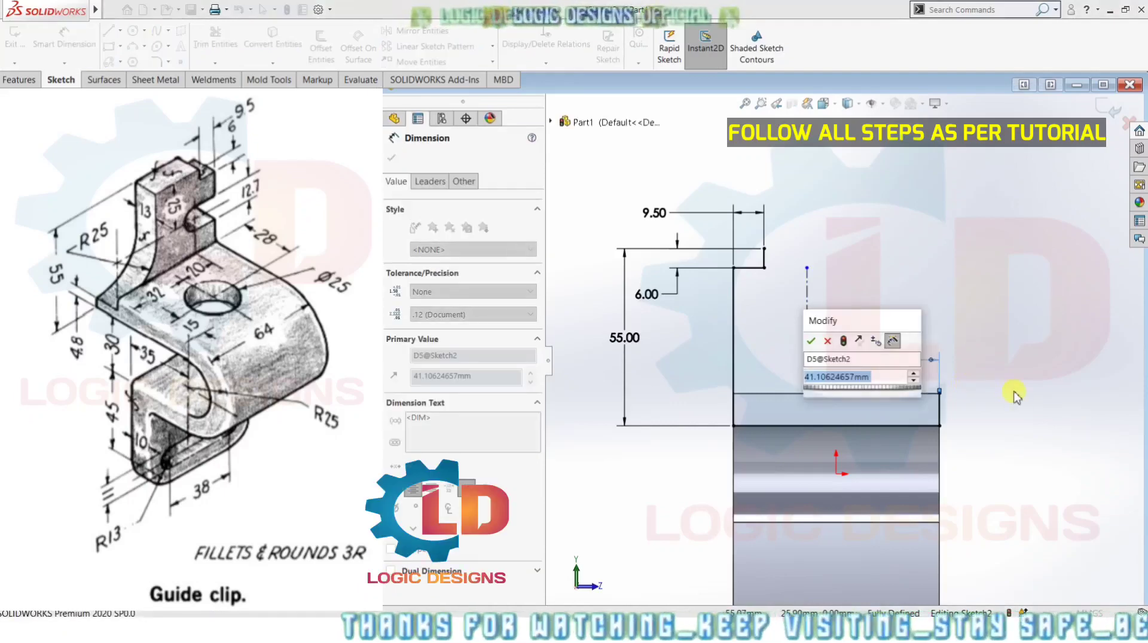
text(52)
key(Return)
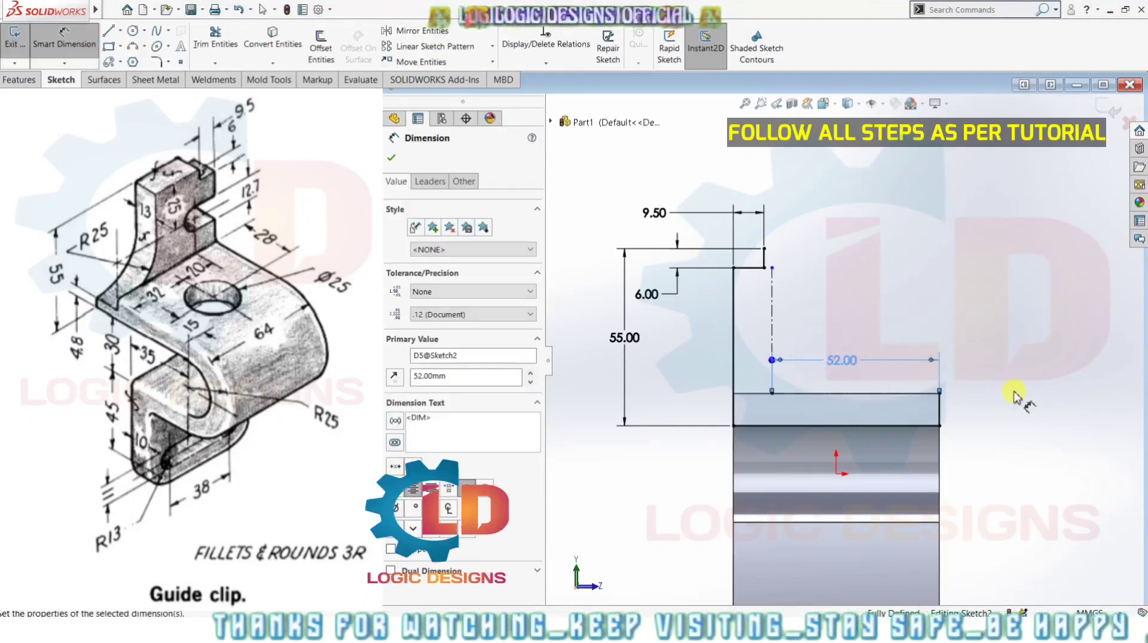
click(1015, 393)
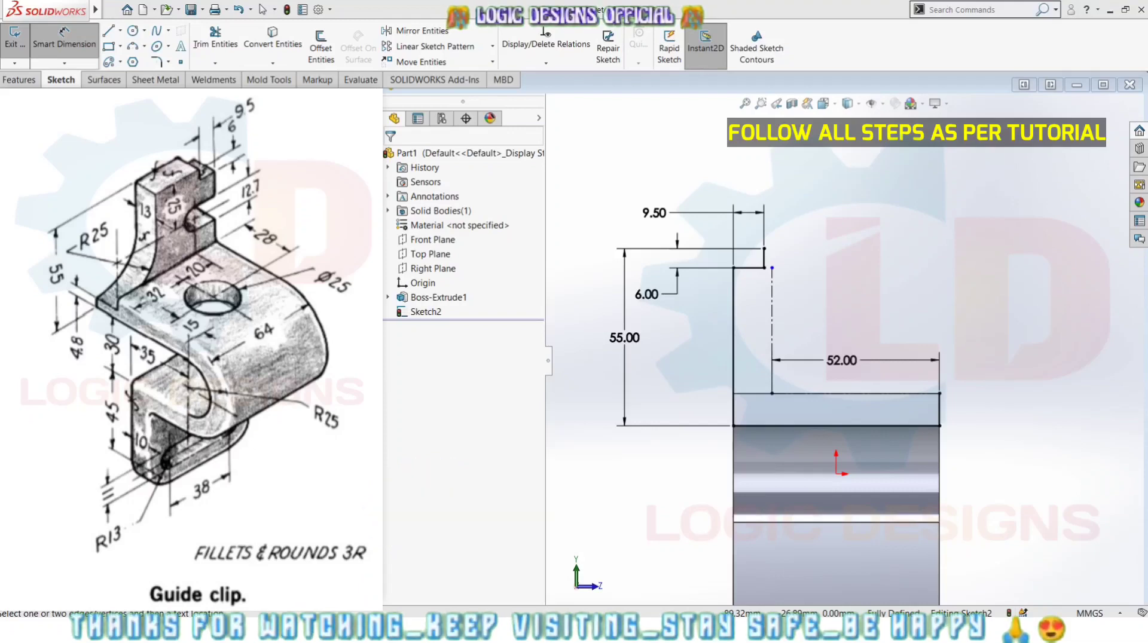
click(896, 278)
text(25)
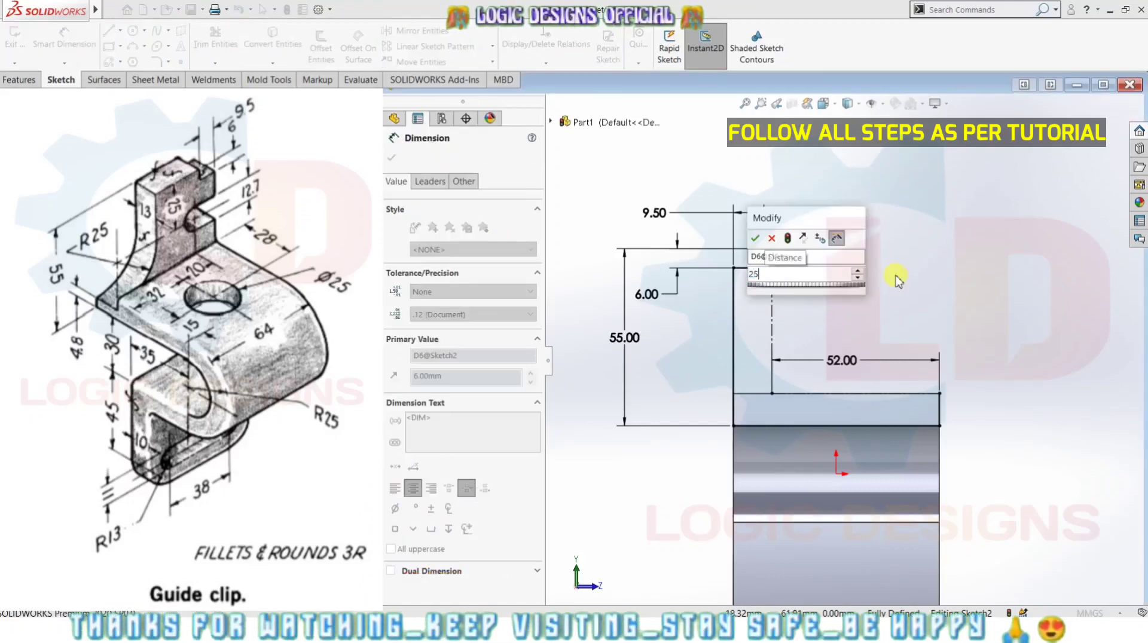
key(Return)
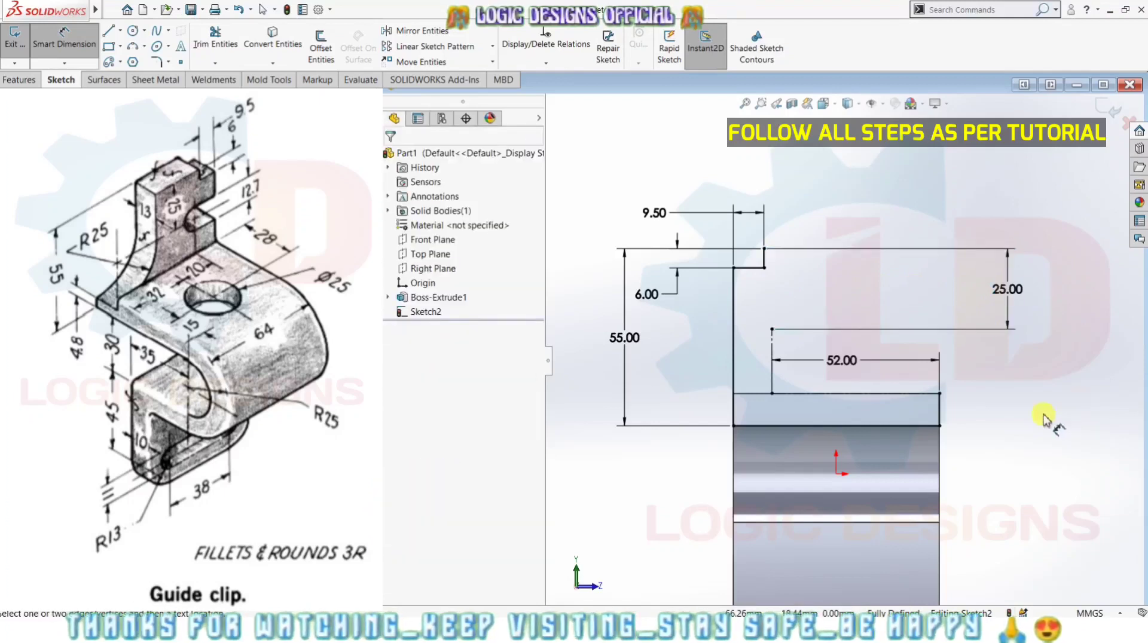
- Draw a circle at the centerline's top end and dimension it to Ø12.70 mm
click(132, 29)
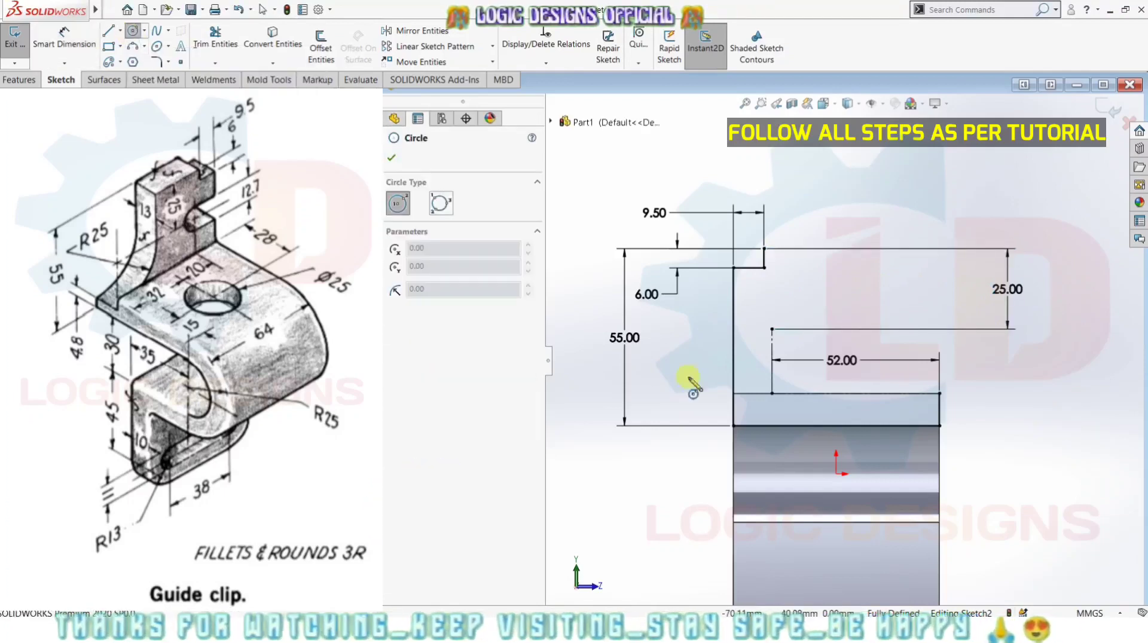
click(772, 328)
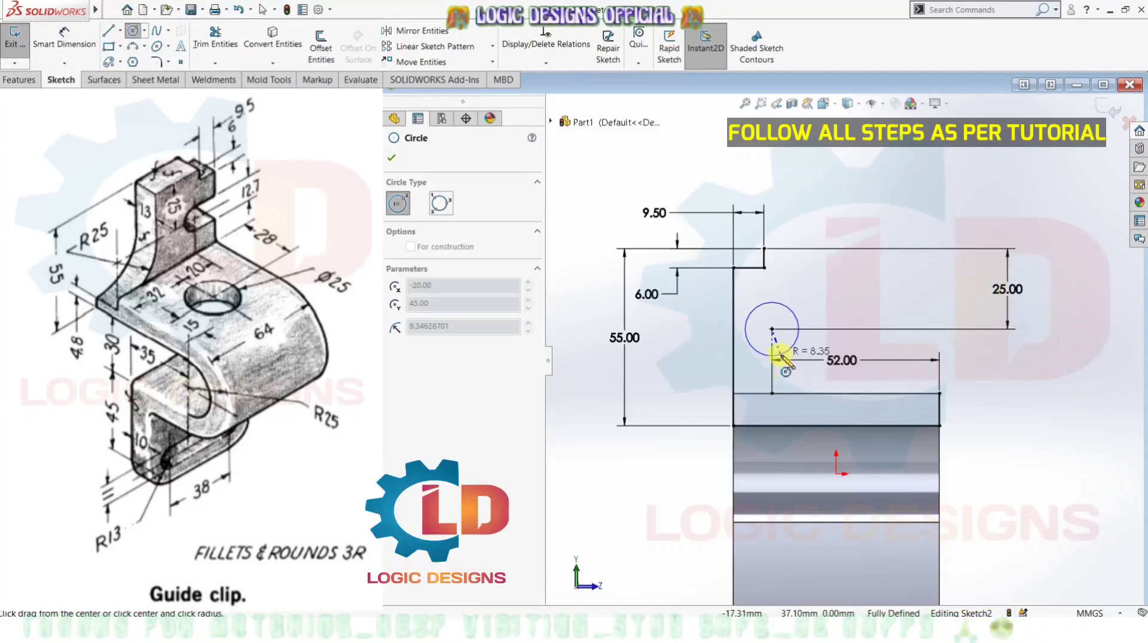
click(780, 356)
scroll(874, 394, down, 2)
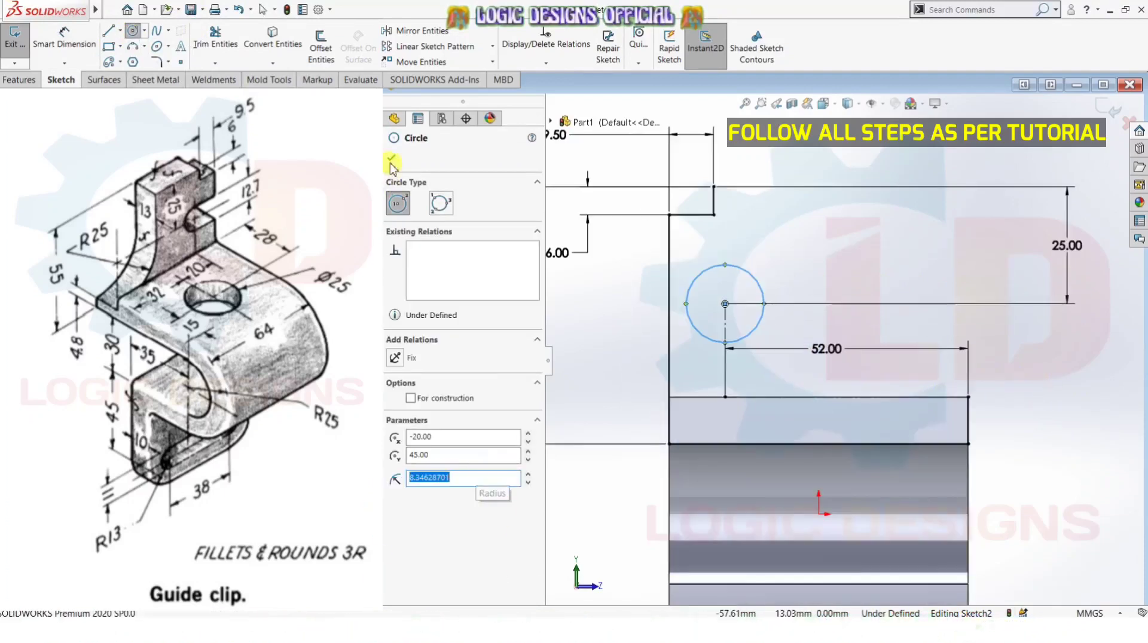
click(392, 157)
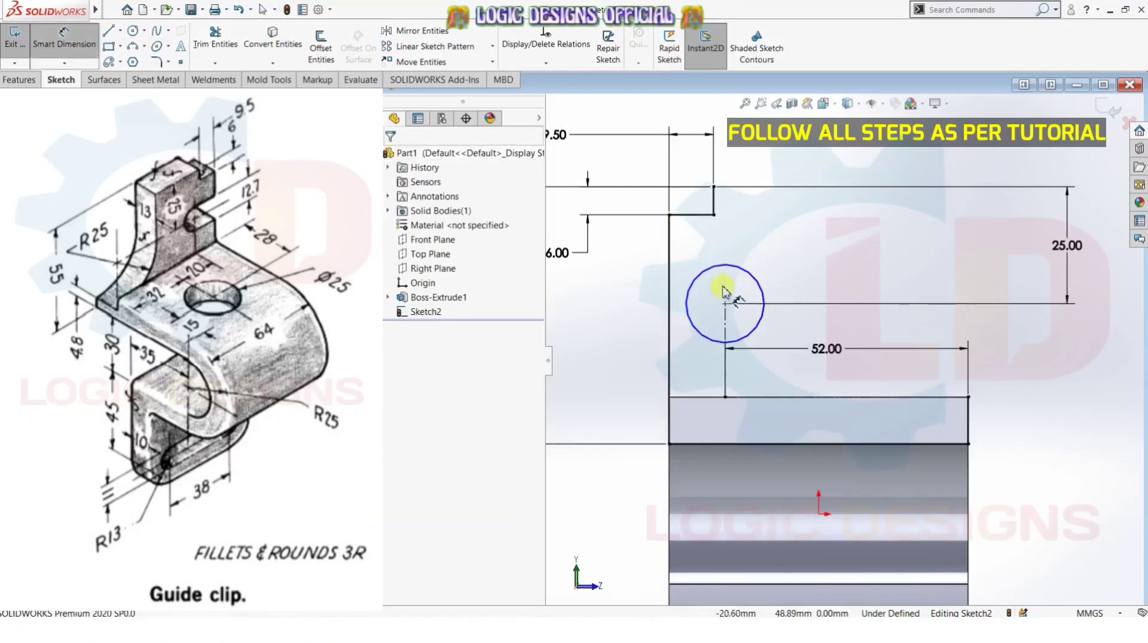
click(751, 278)
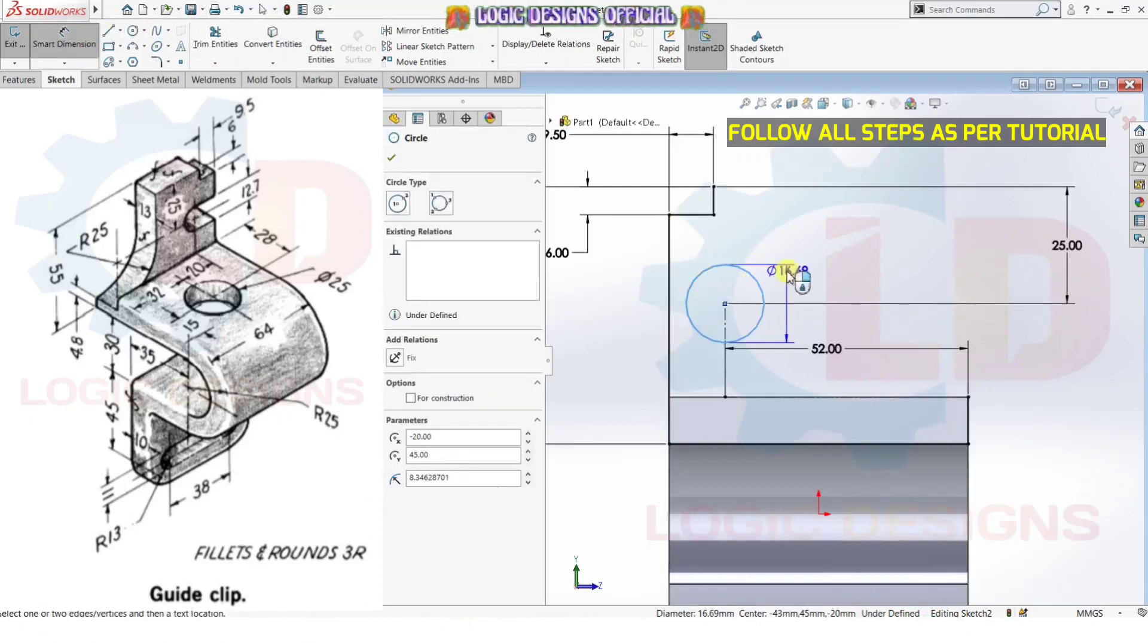
click(804, 241)
text(12.7)
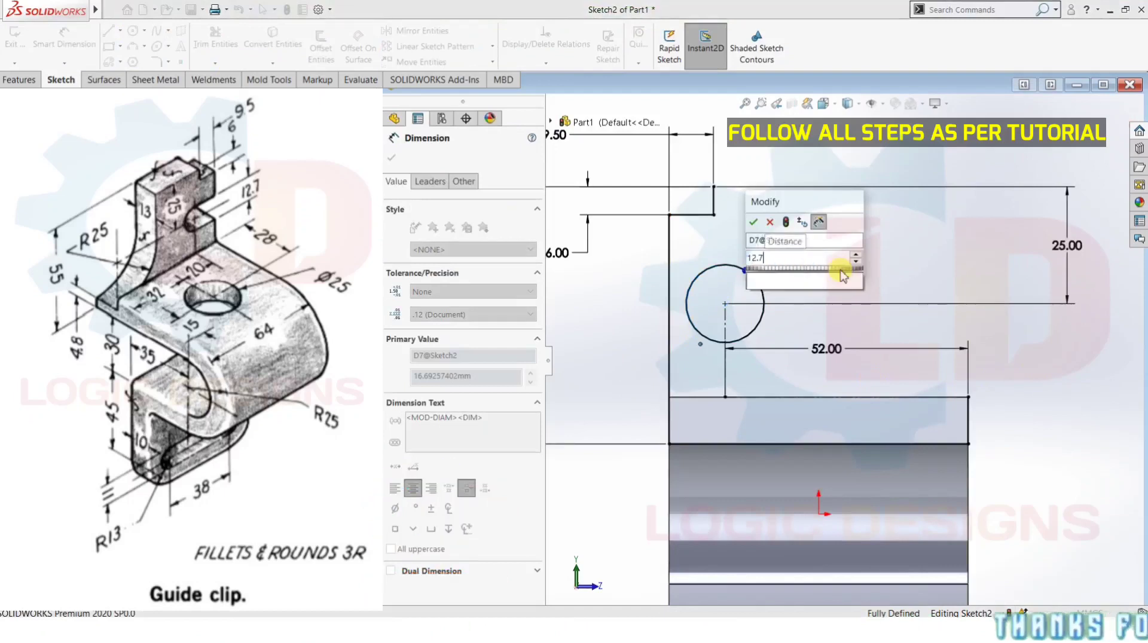
key(Return)
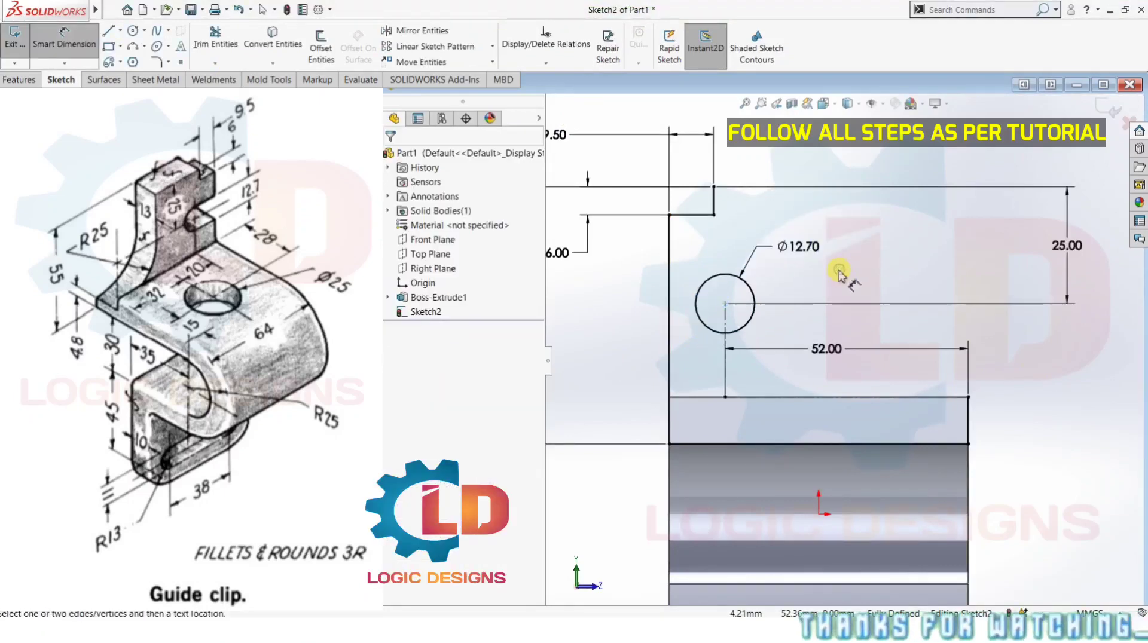
scroll(839, 275, down, 1)
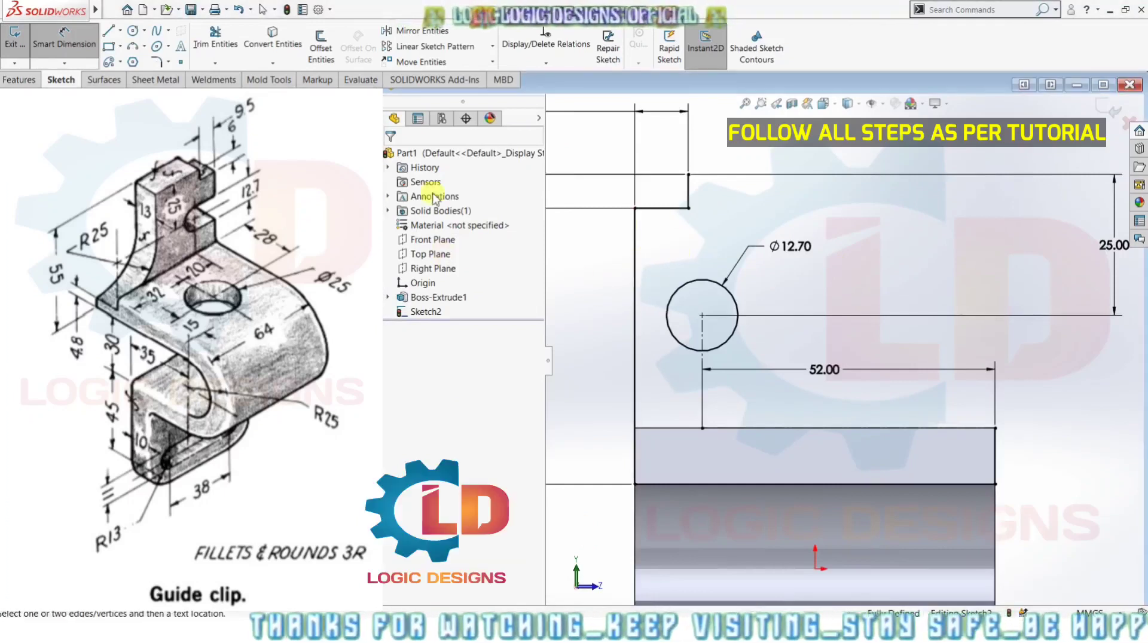
- Draw horizontal lines from the circle's top and bottom to the profile's left edge
click(108, 31)
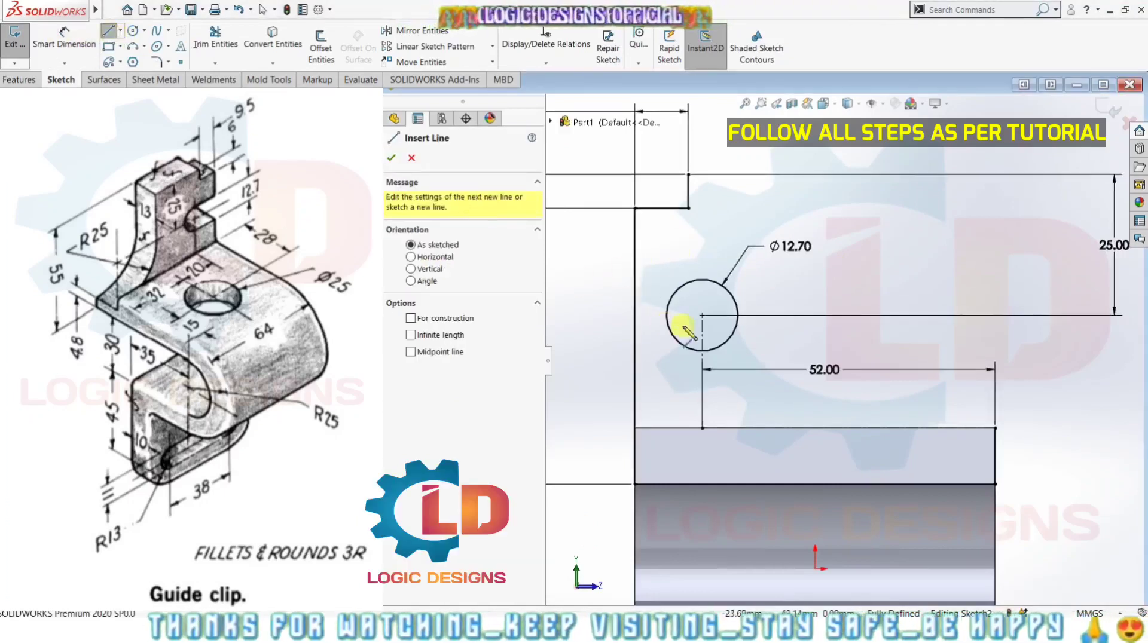
click(702, 280)
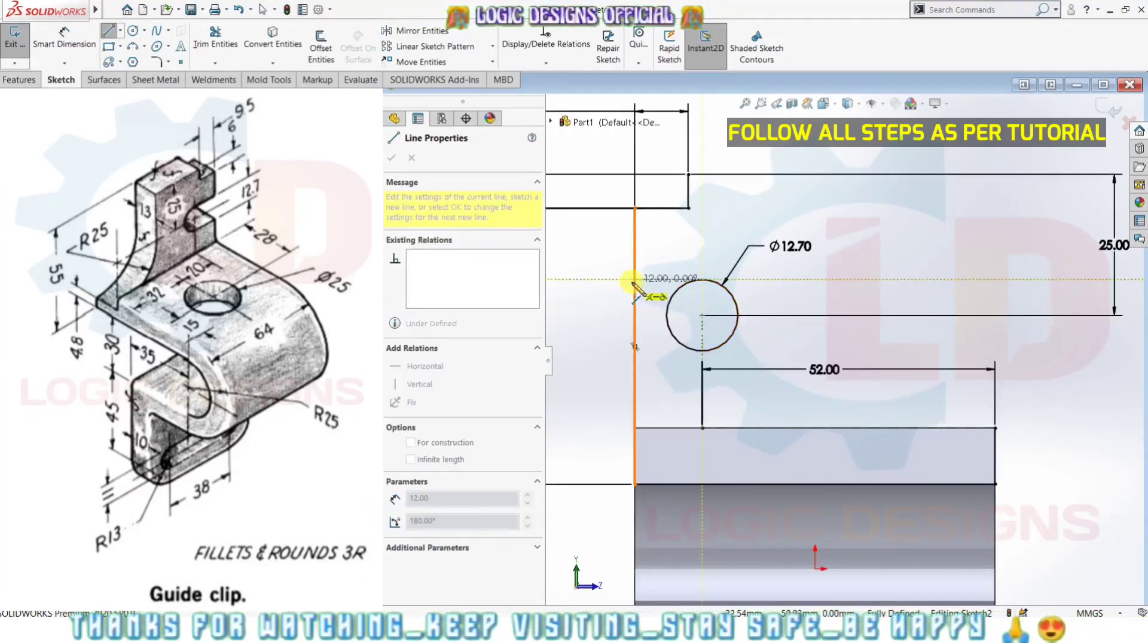
click(635, 280)
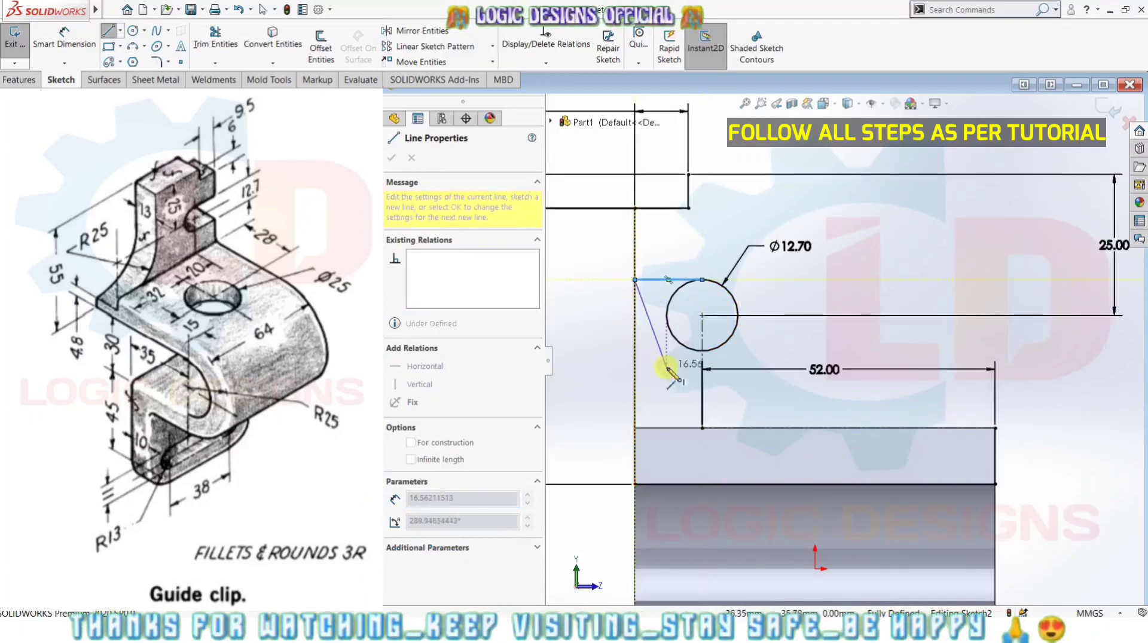
key(Escape)
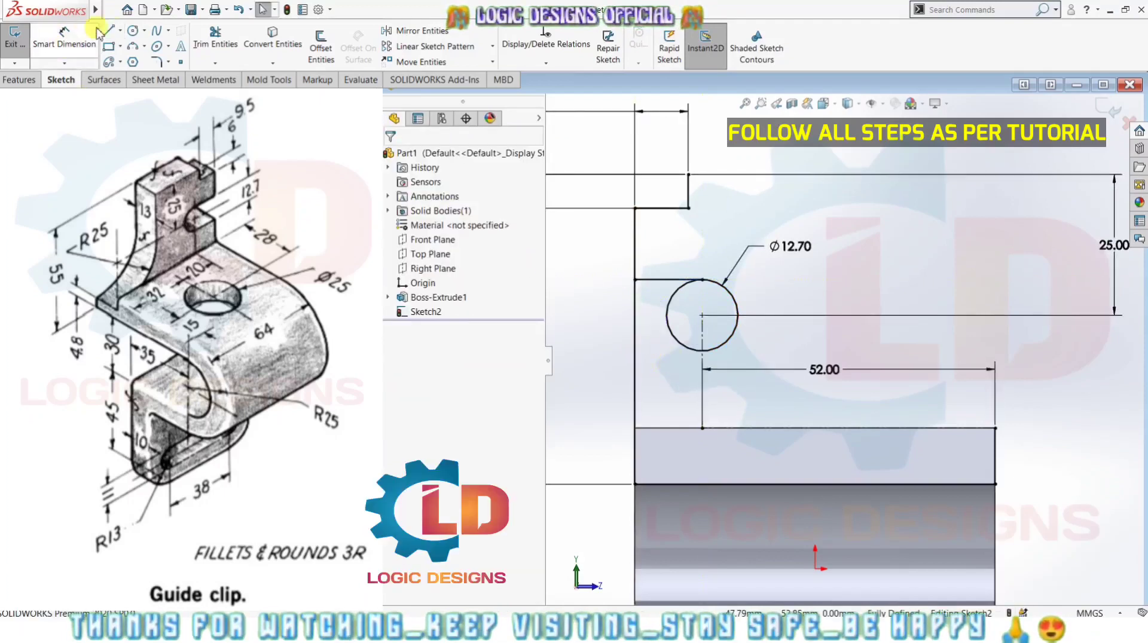
click(109, 31)
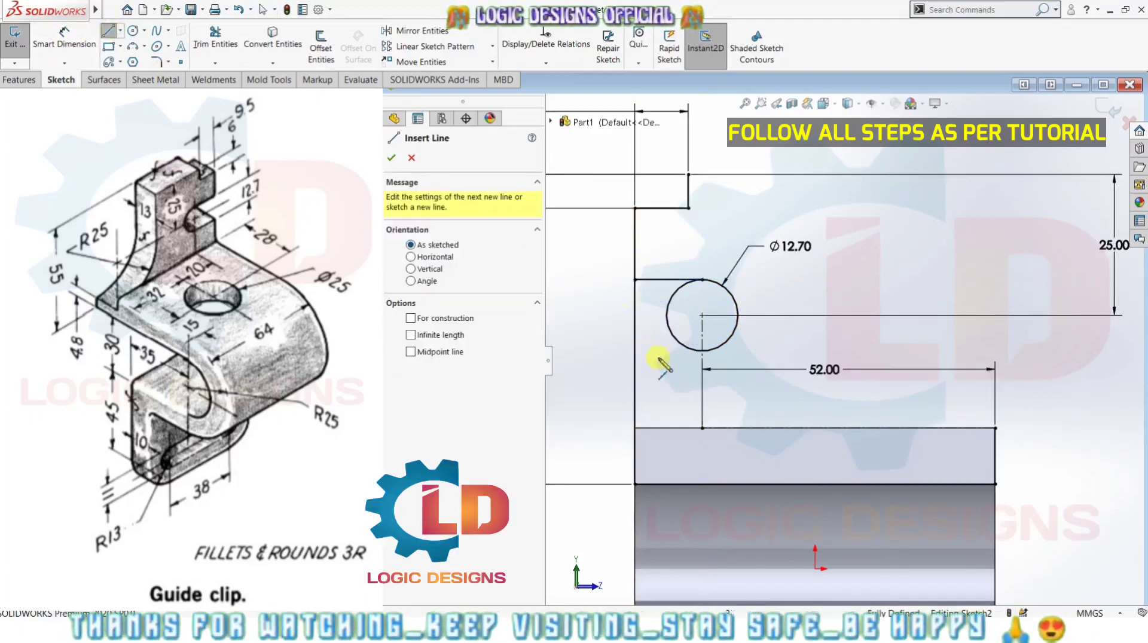
click(702, 351)
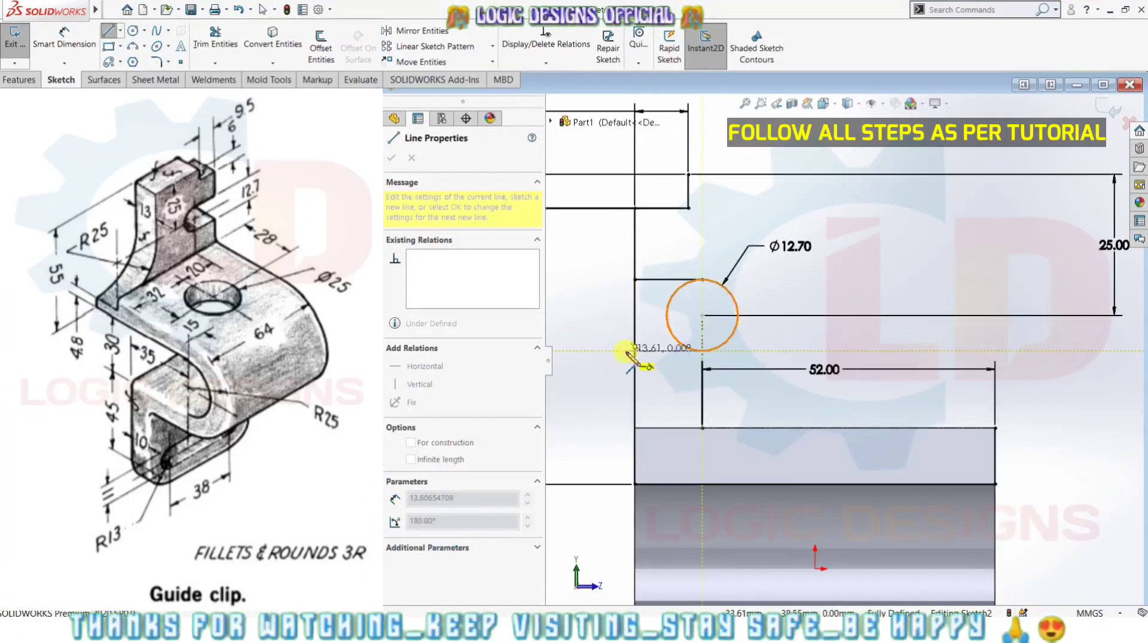
click(636, 350)
key(Escape)
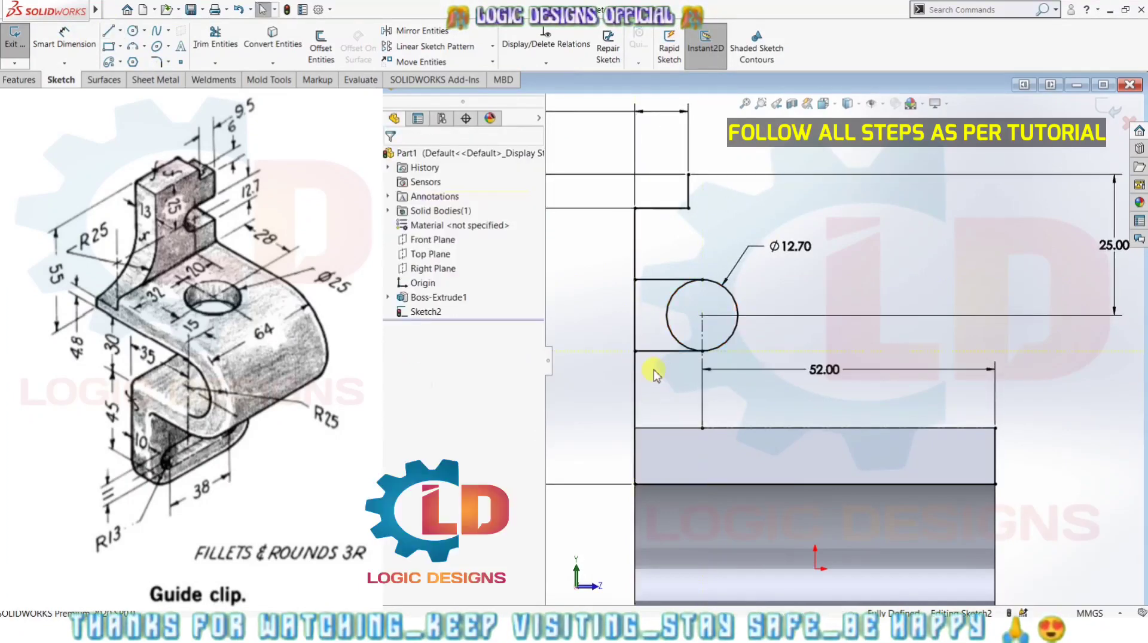
- Trim away the circle's left arc to leave a rounded slot end
click(220, 42)
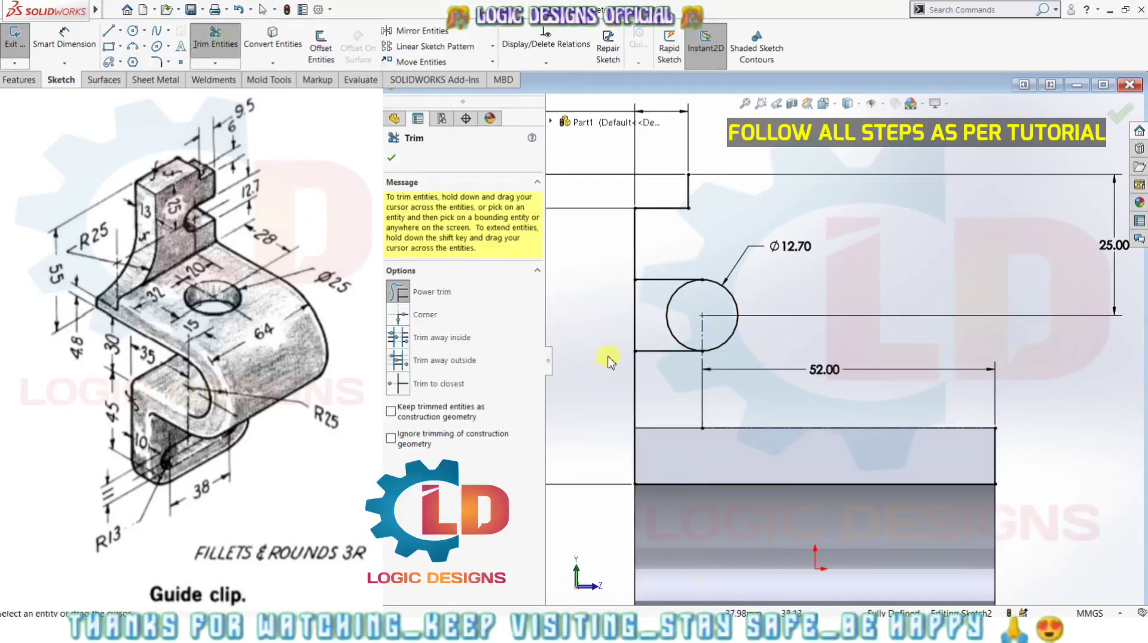
drag(607, 321, 670, 328)
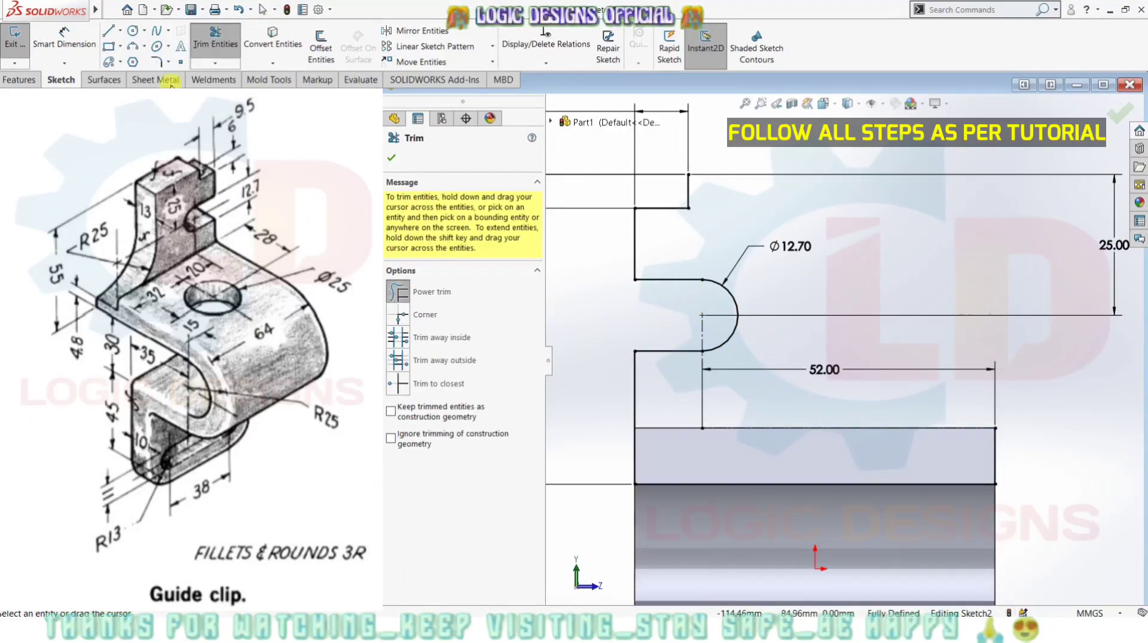
click(215, 42)
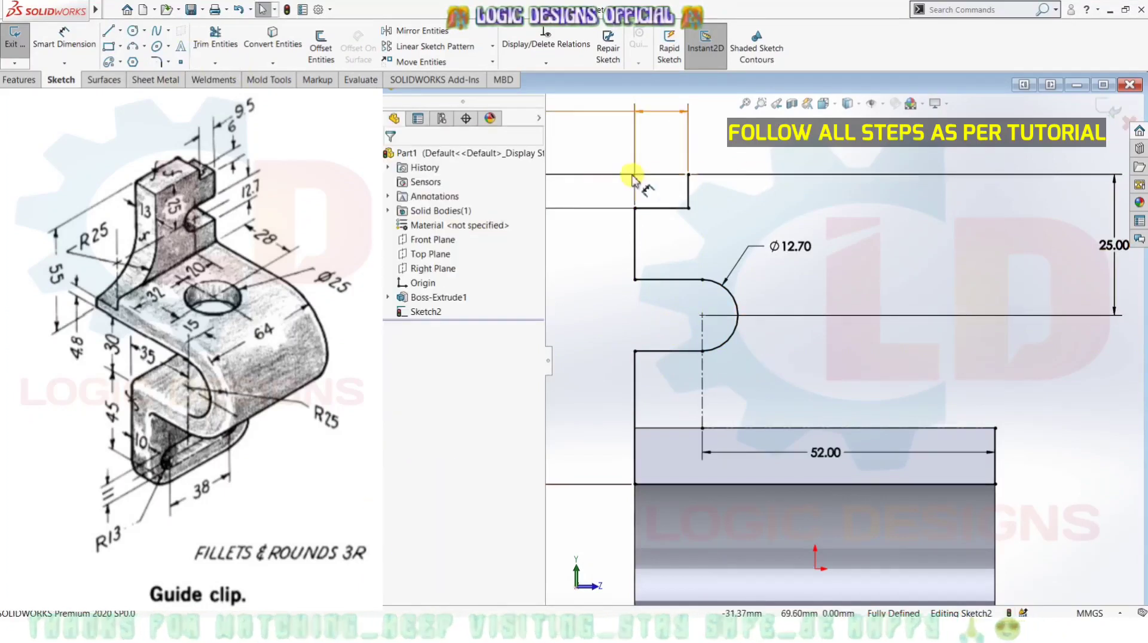
- Draw a horizontal line rightward from the top step corner along the profile's top
click(110, 31)
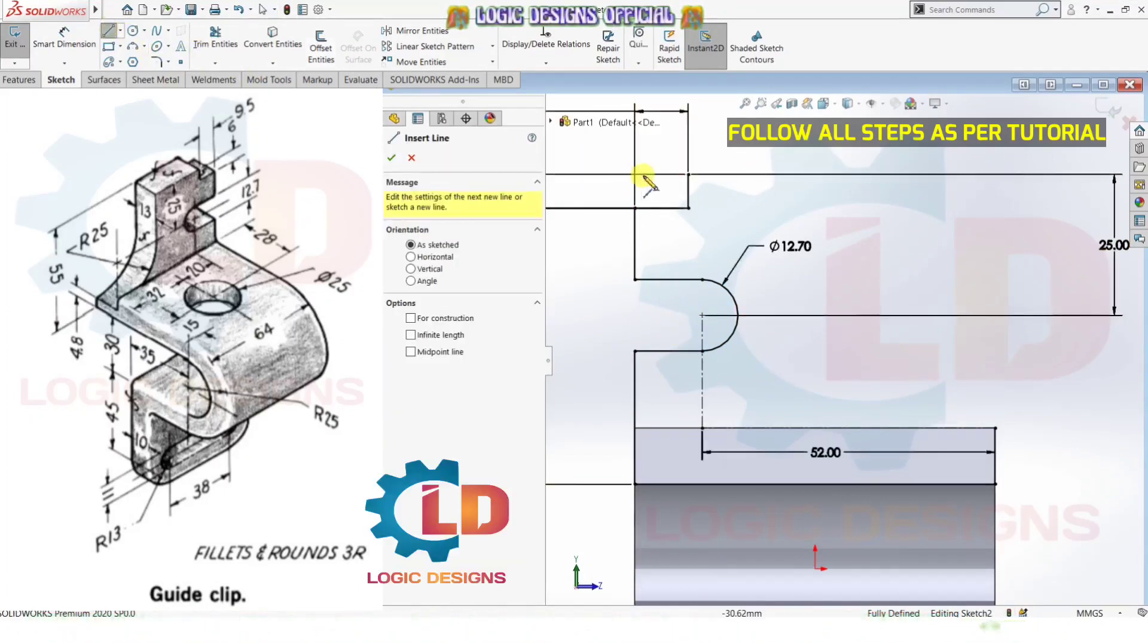
click(689, 174)
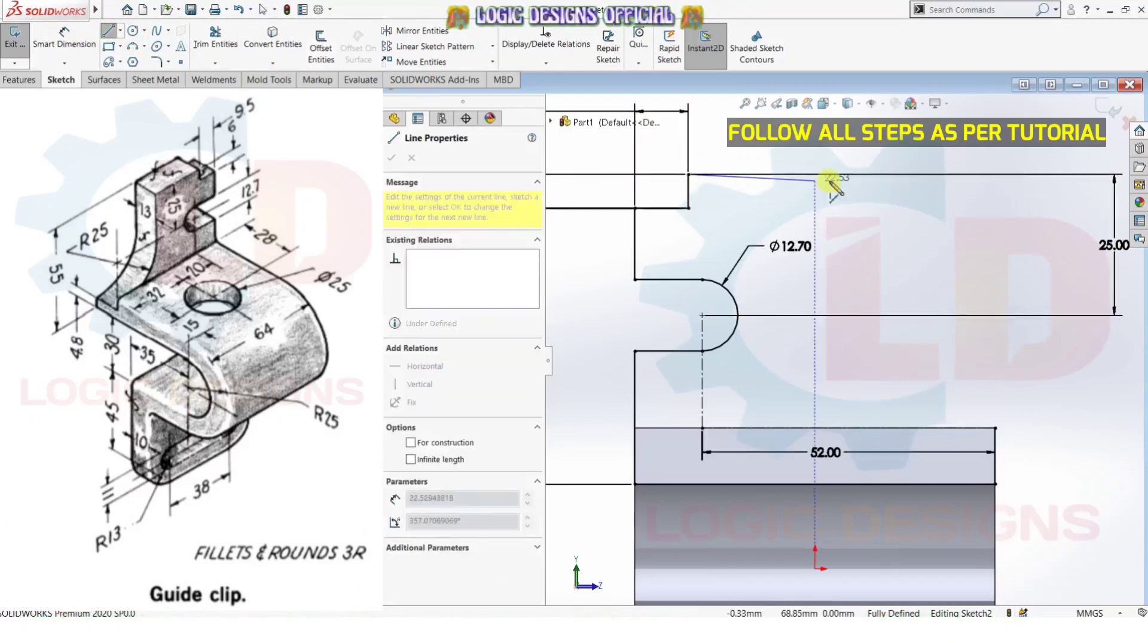
click(924, 175)
key(Escape)
scroll(930, 245, up, 1)
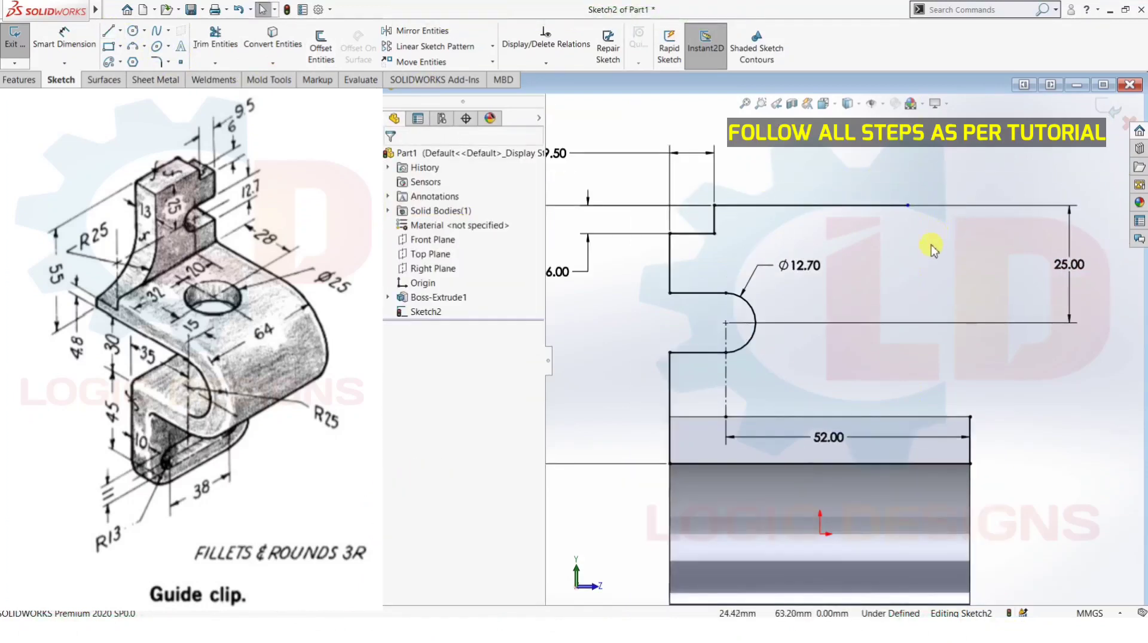
scroll(930, 245, up, 1)
scroll(930, 322, up, 1)
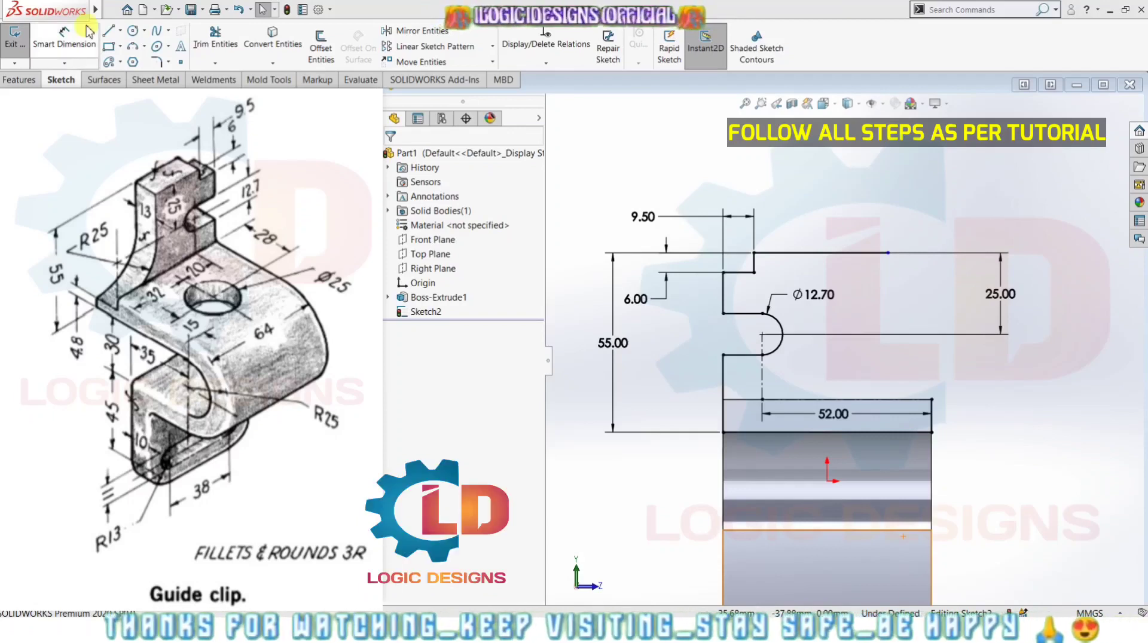
- Dimension the top line's end 39.00 mm from the step's vertical edge
click(64, 37)
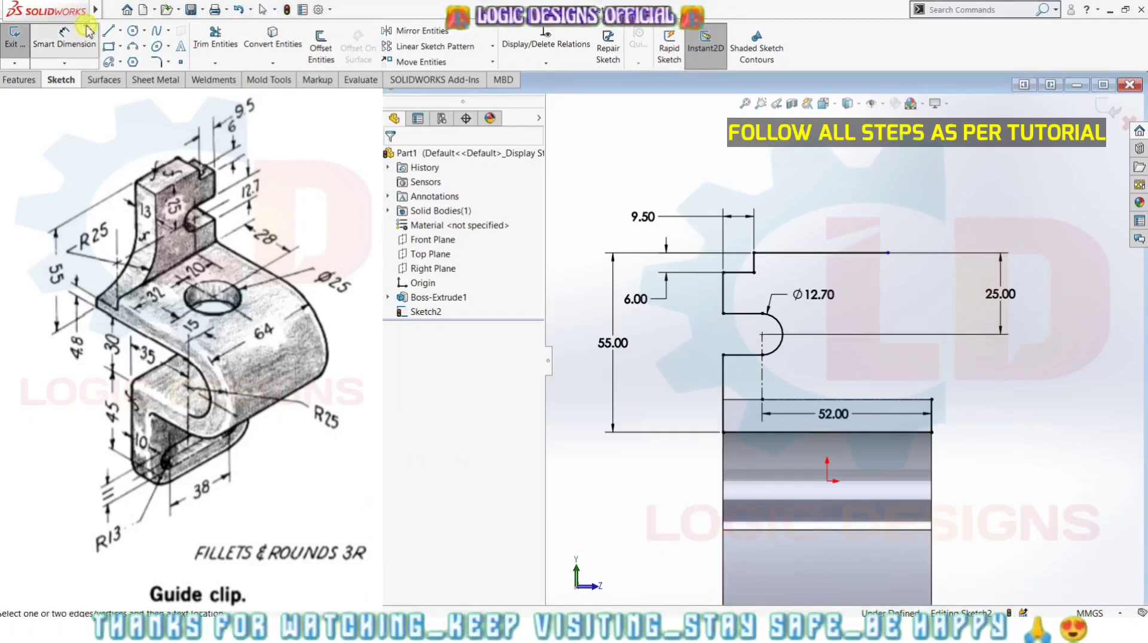
click(723, 293)
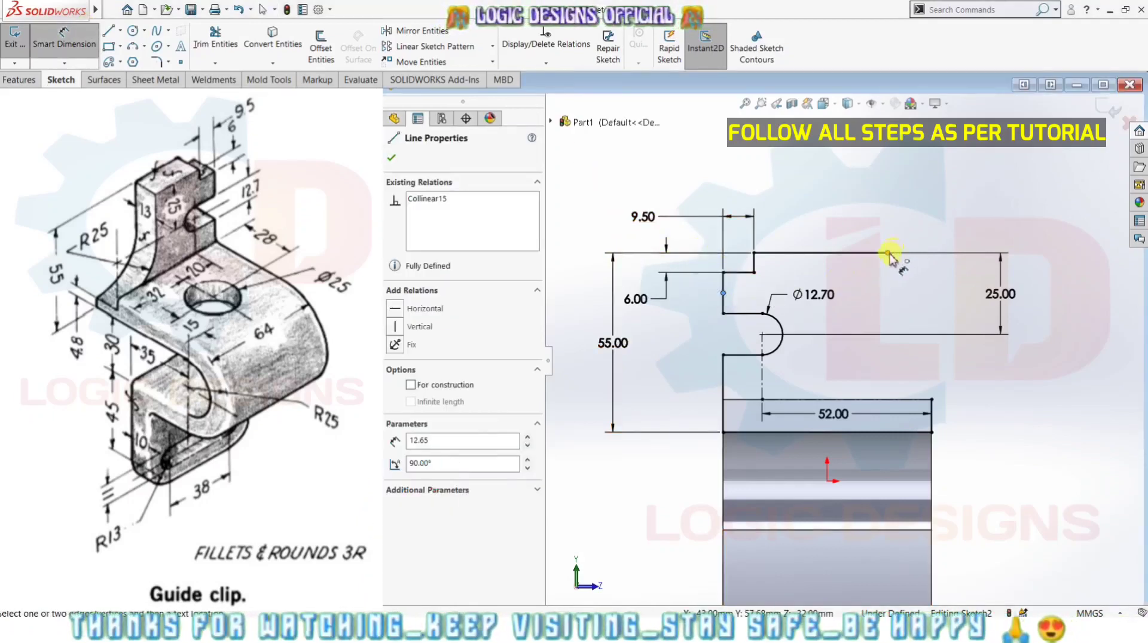
click(888, 254)
click(780, 179)
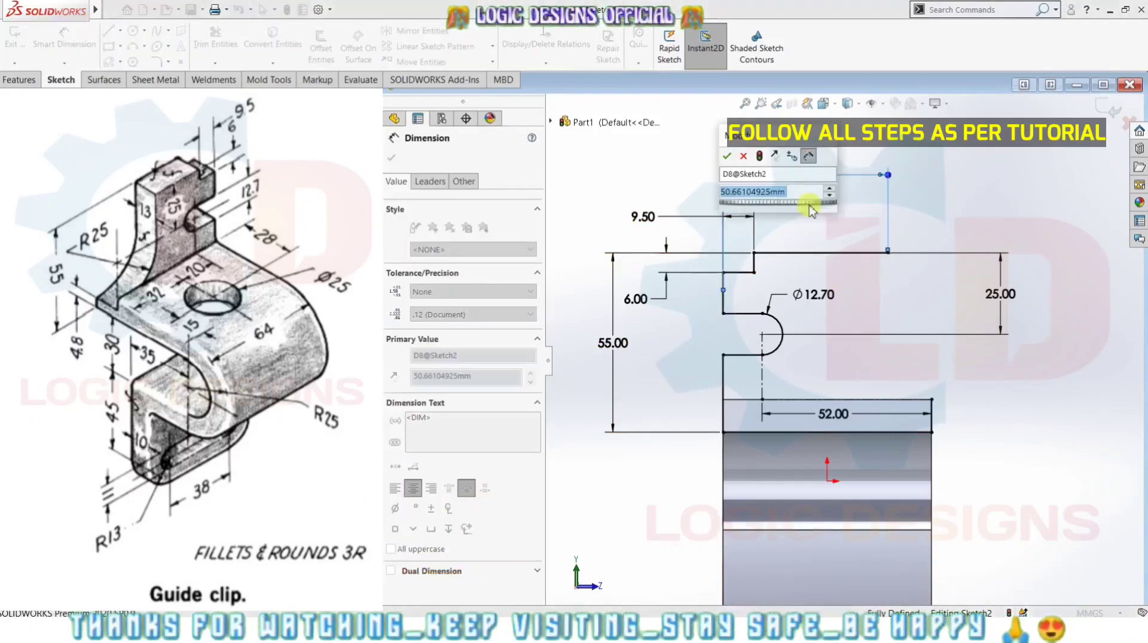
key(Return)
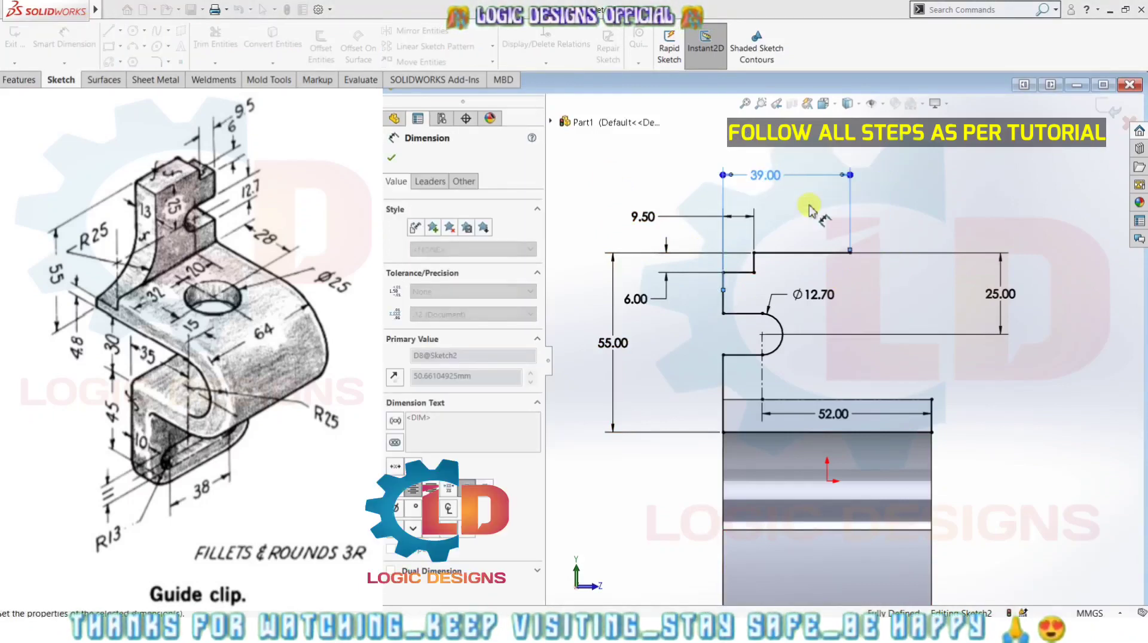
click(883, 195)
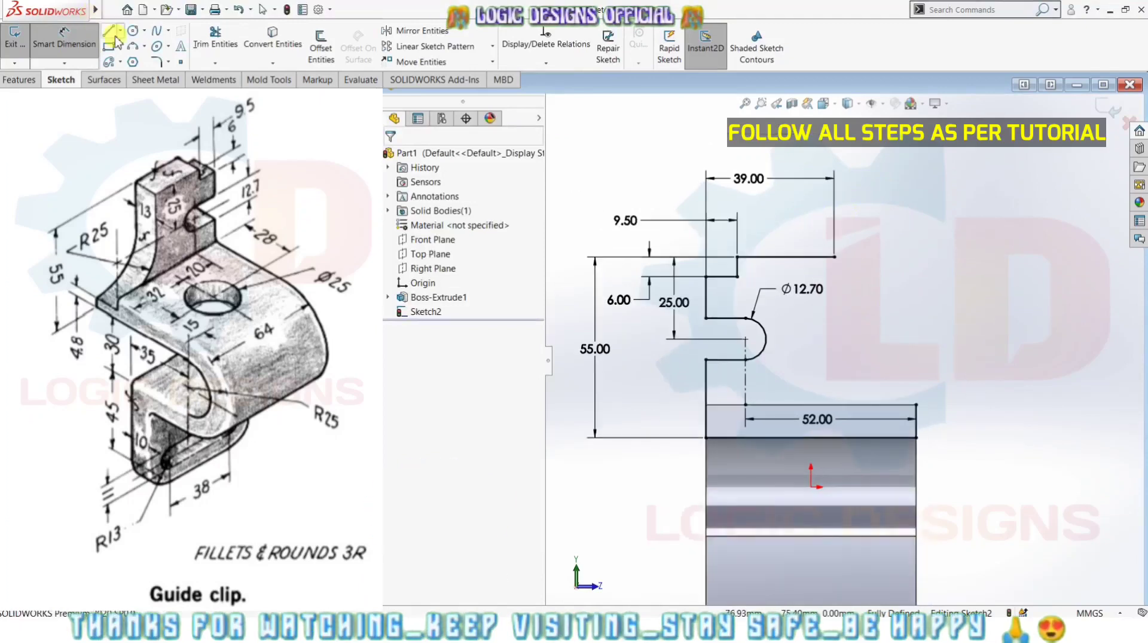
- Draw a 52 mm horizontal centerline from the slot arc's centre to the right
click(125, 62)
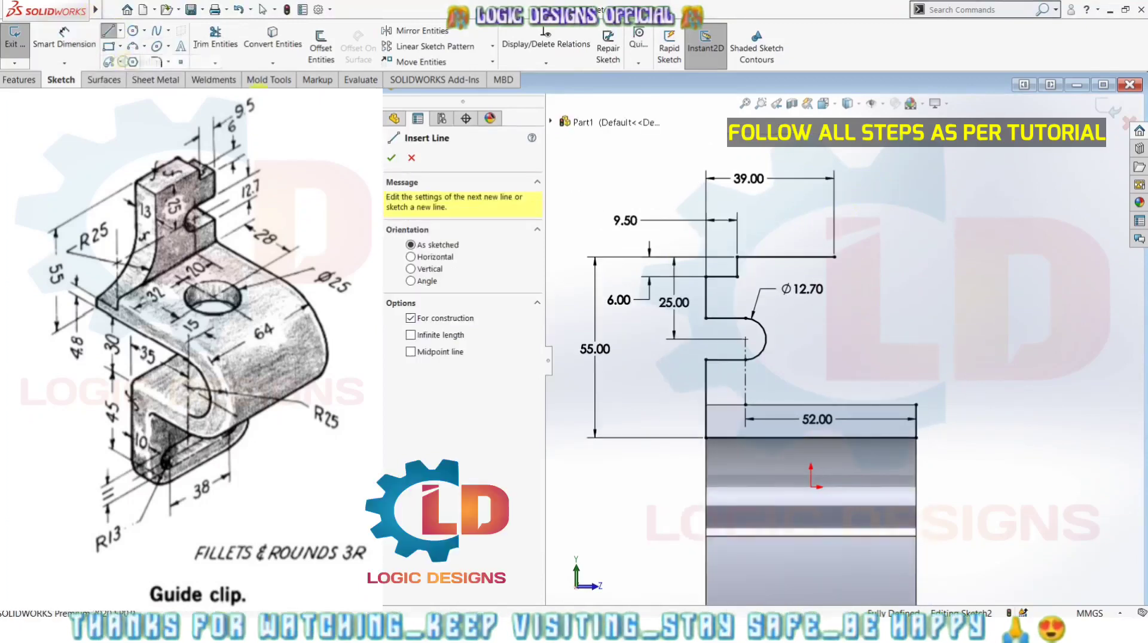
click(745, 339)
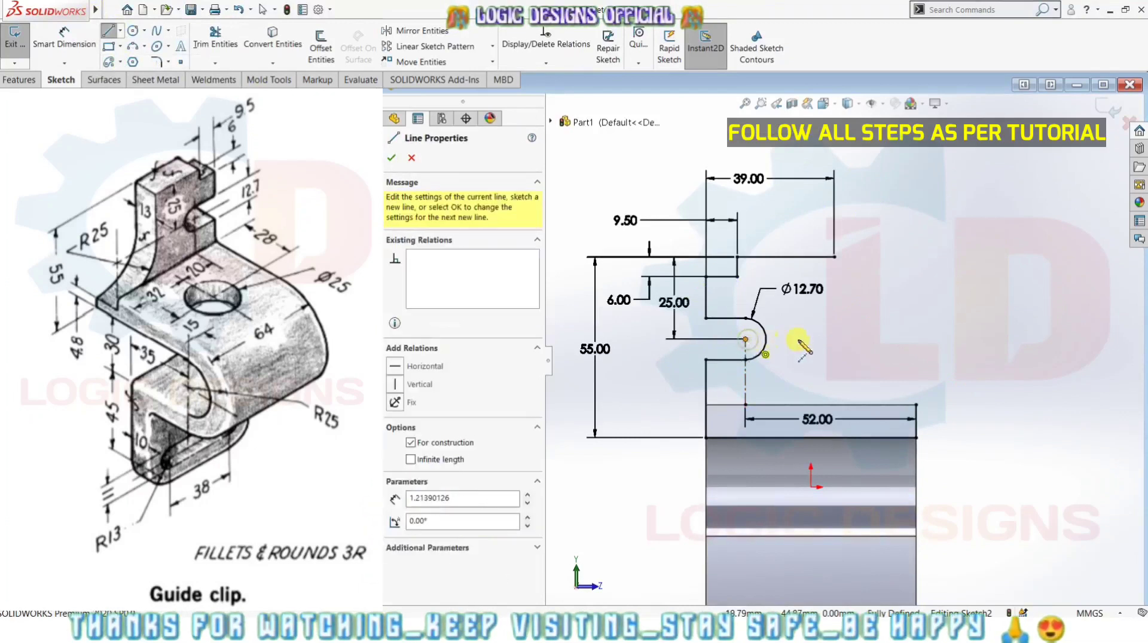
click(915, 339)
key(Escape)
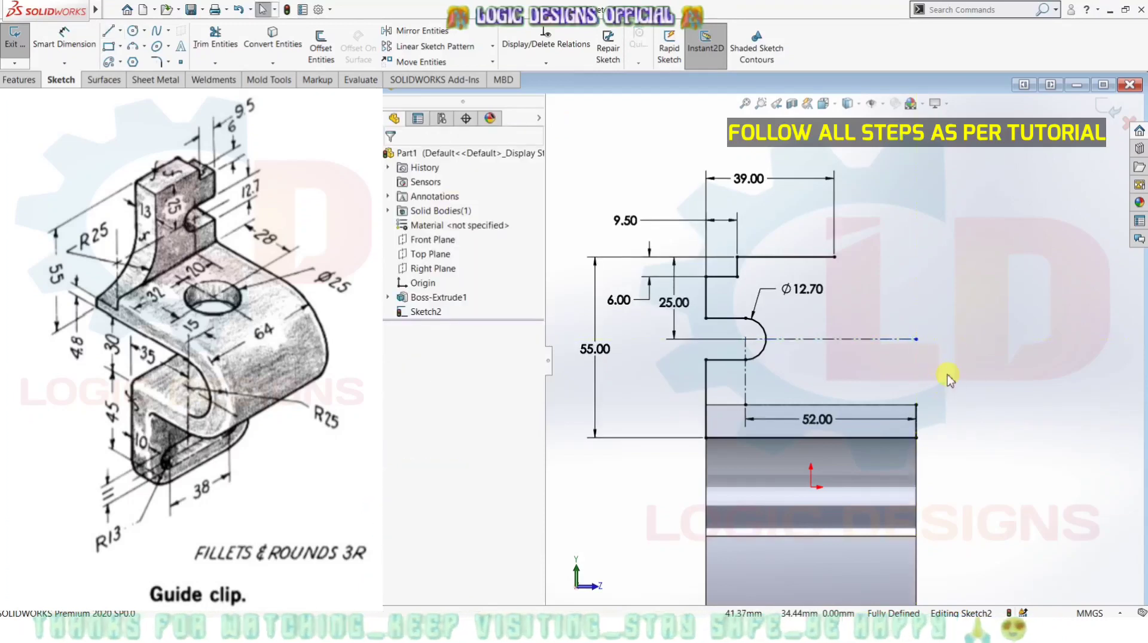
- Place a circle centred on the centerline's right end with a 25 mm radius
click(133, 30)
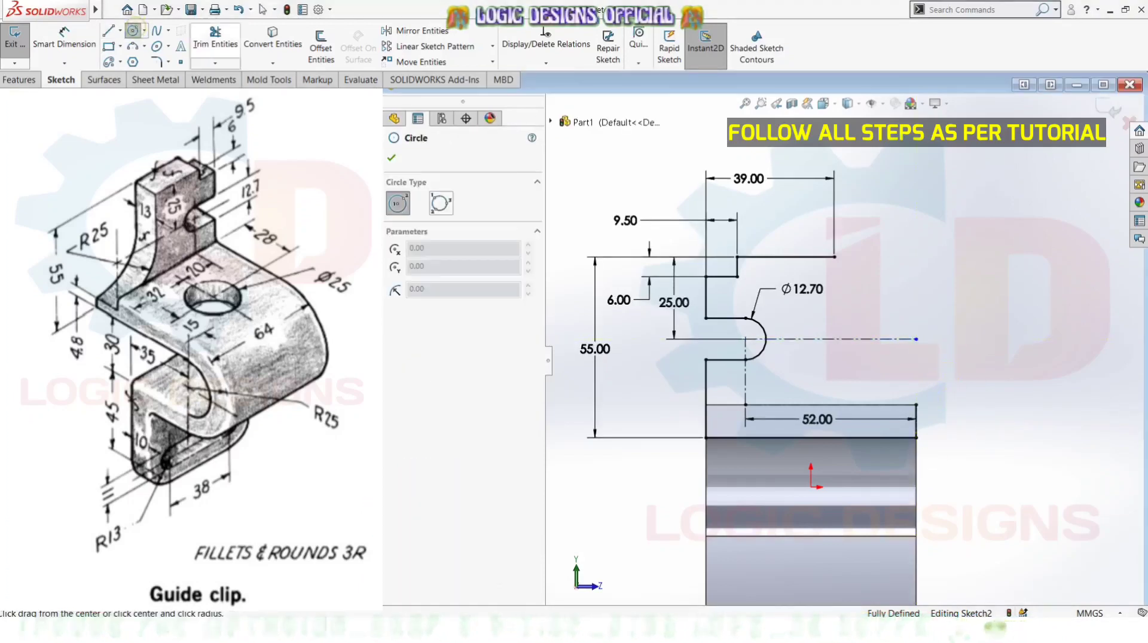
click(916, 339)
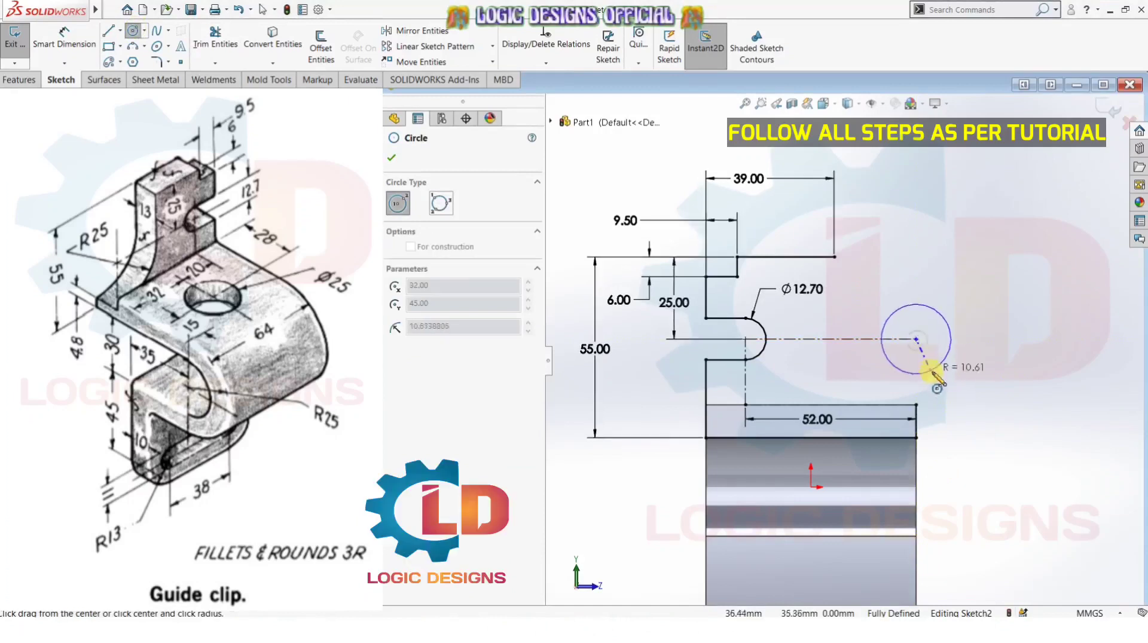
click(934, 392)
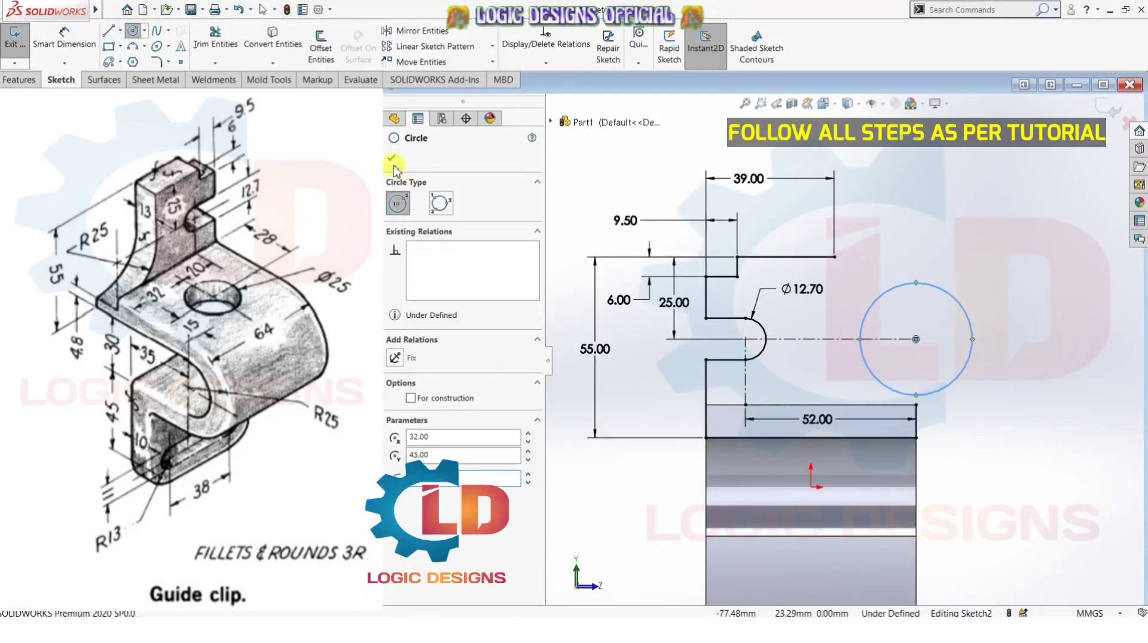
click(463, 478)
text(12.5)
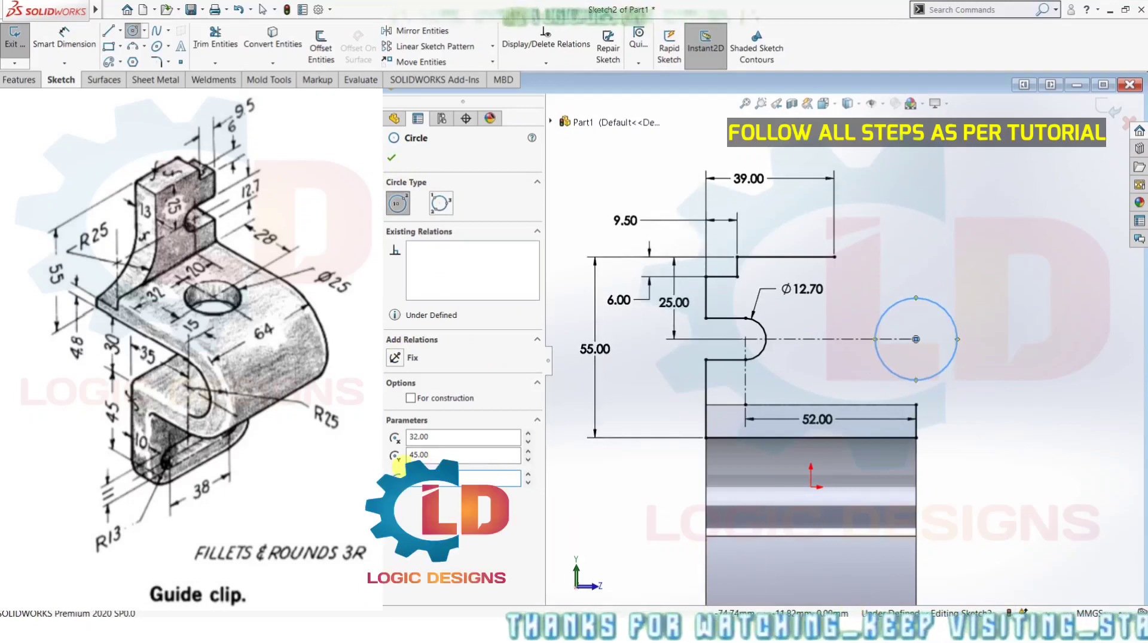
text(25)
key(Return)
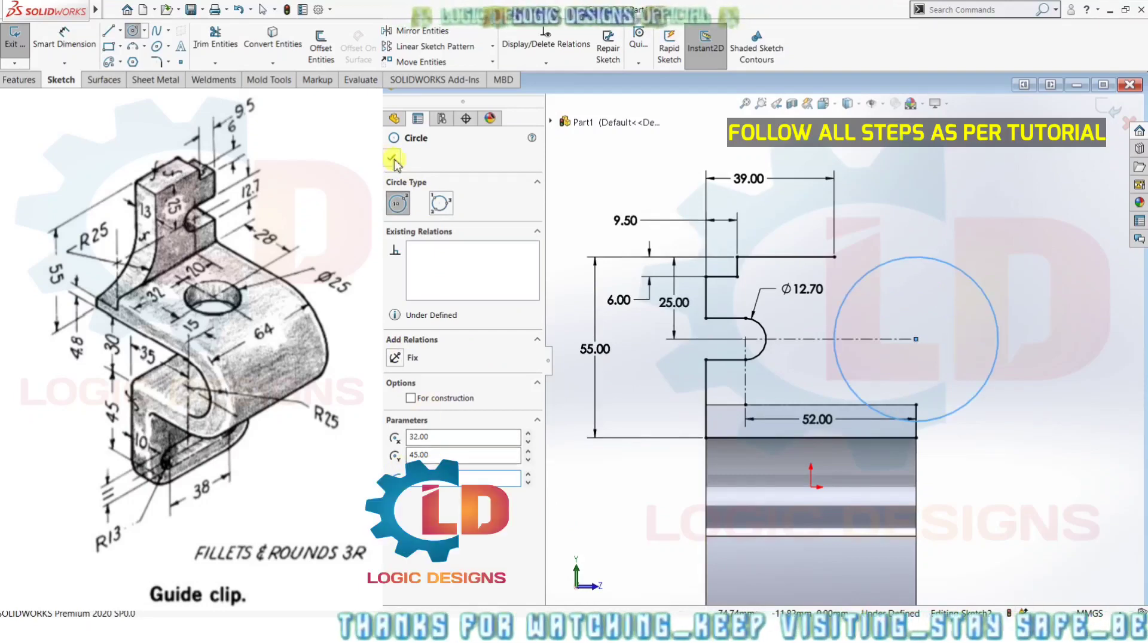
click(392, 157)
- Dimension the circle to a Ø50 mm diameter
click(67, 49)
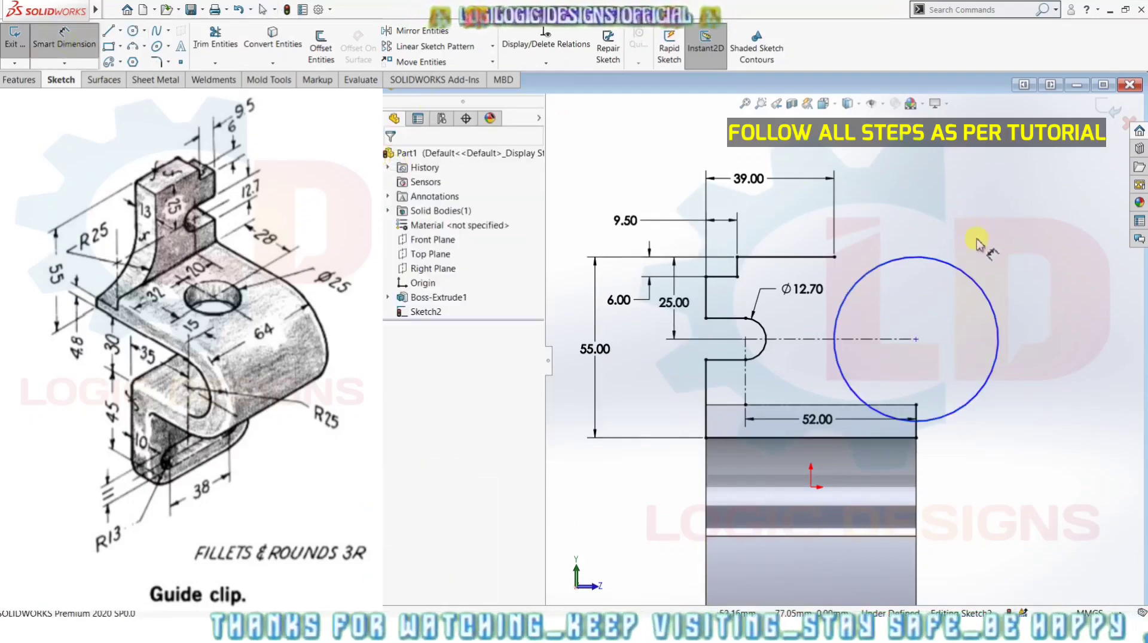
click(973, 276)
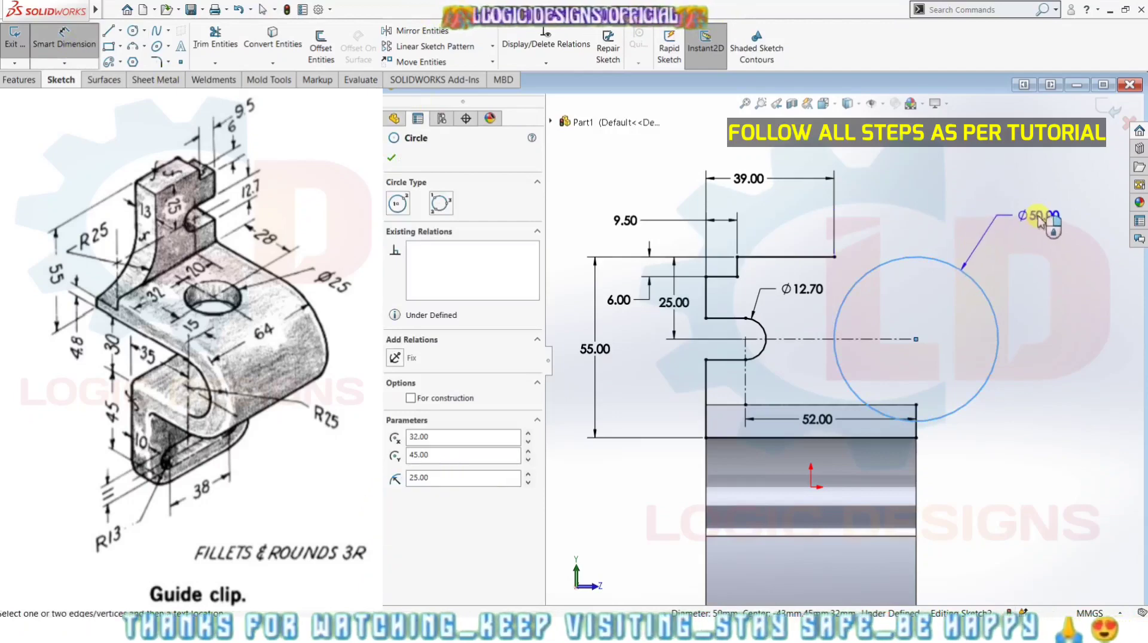
click(987, 223)
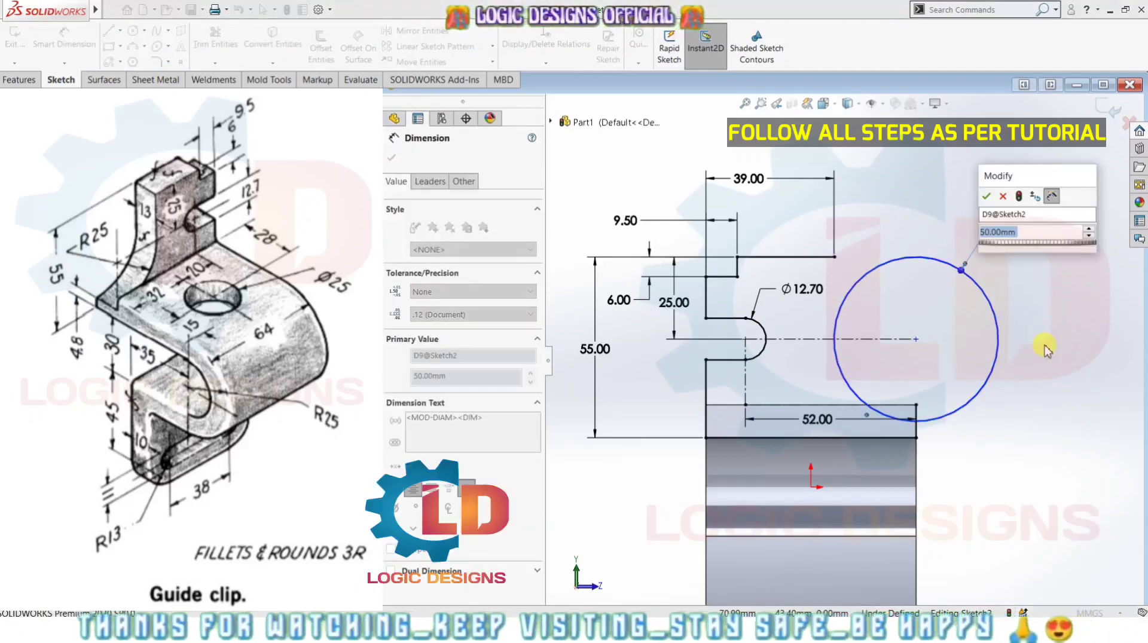
text(50)
key(Return)
click(1046, 350)
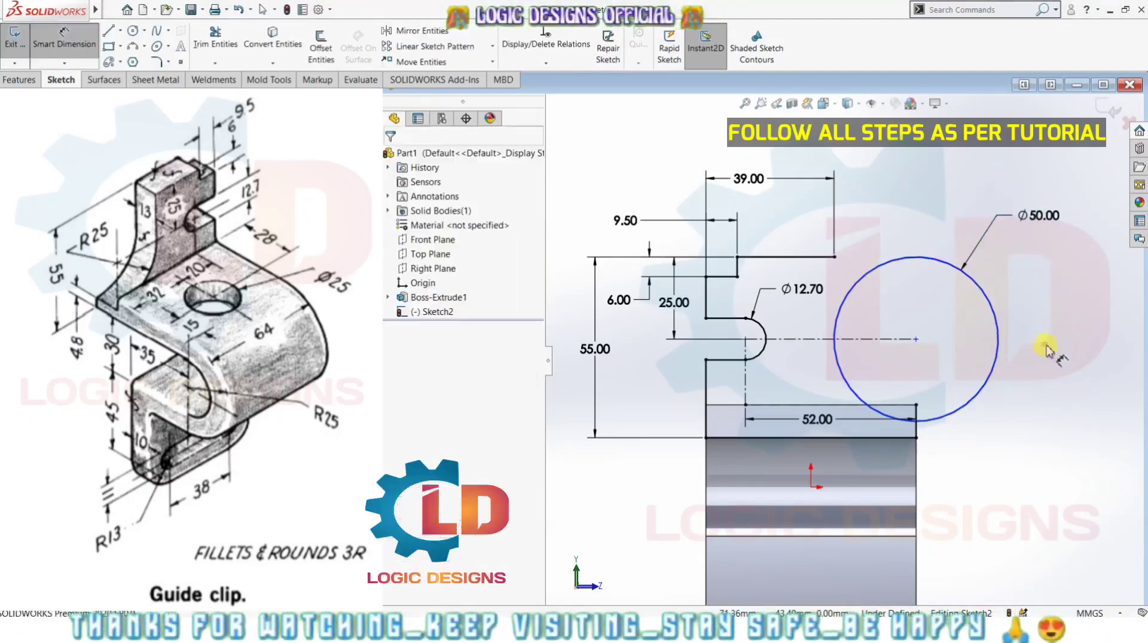
- Add a Vertical relation between the circle's centre and the corner point
click(915, 339)
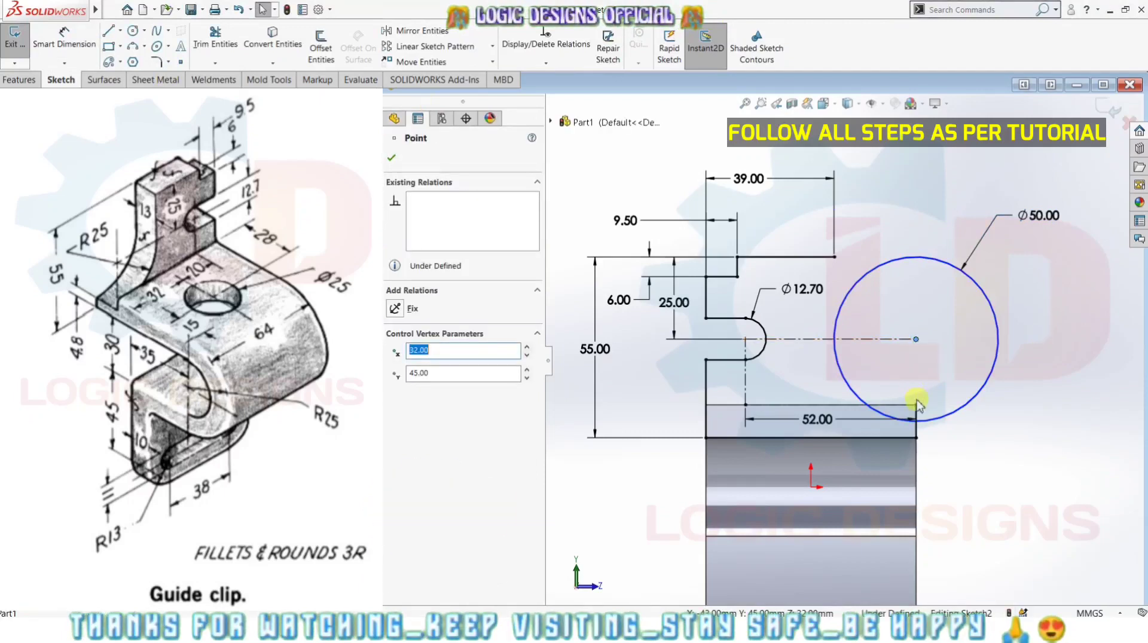
ctrl+click(915, 406)
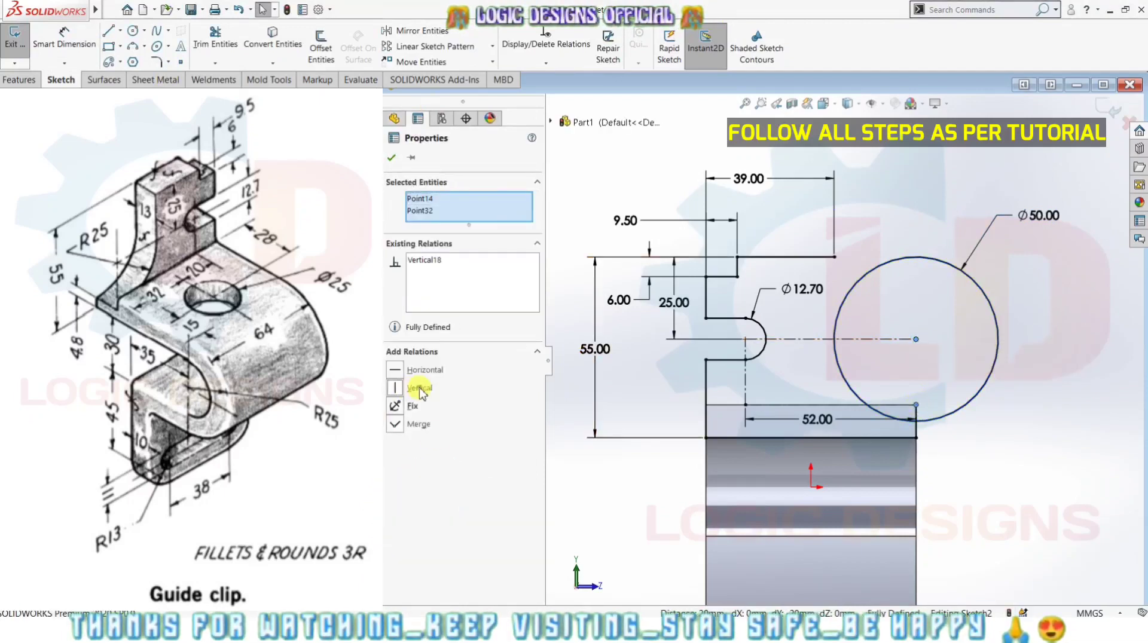
click(1009, 423)
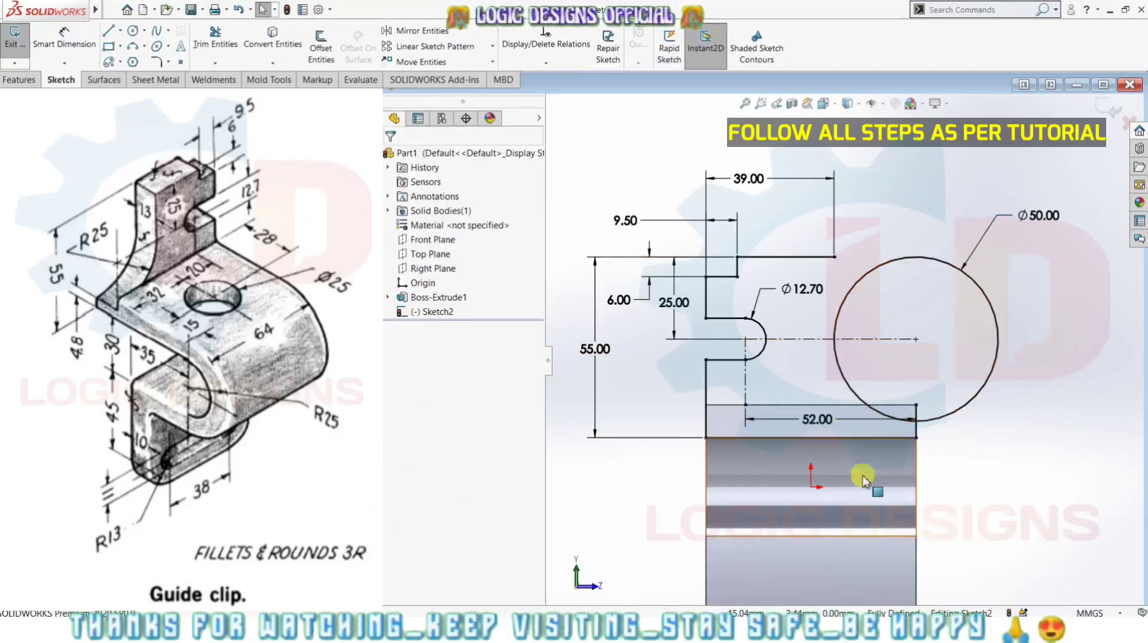
scroll(974, 423, down, 3)
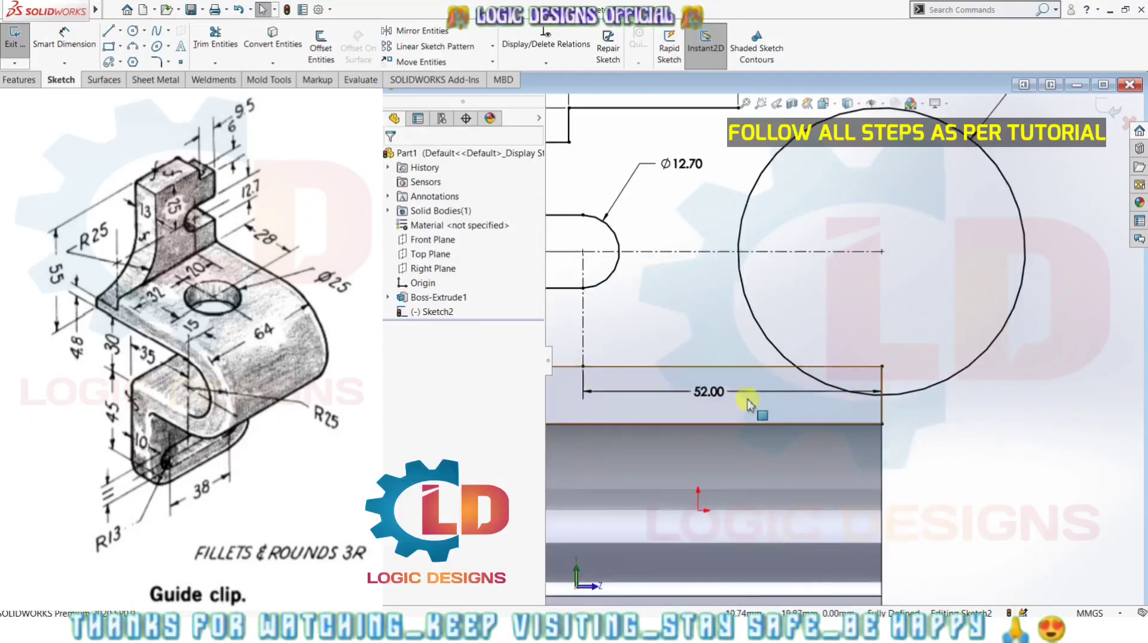
scroll(837, 359, up, 1)
key(l)
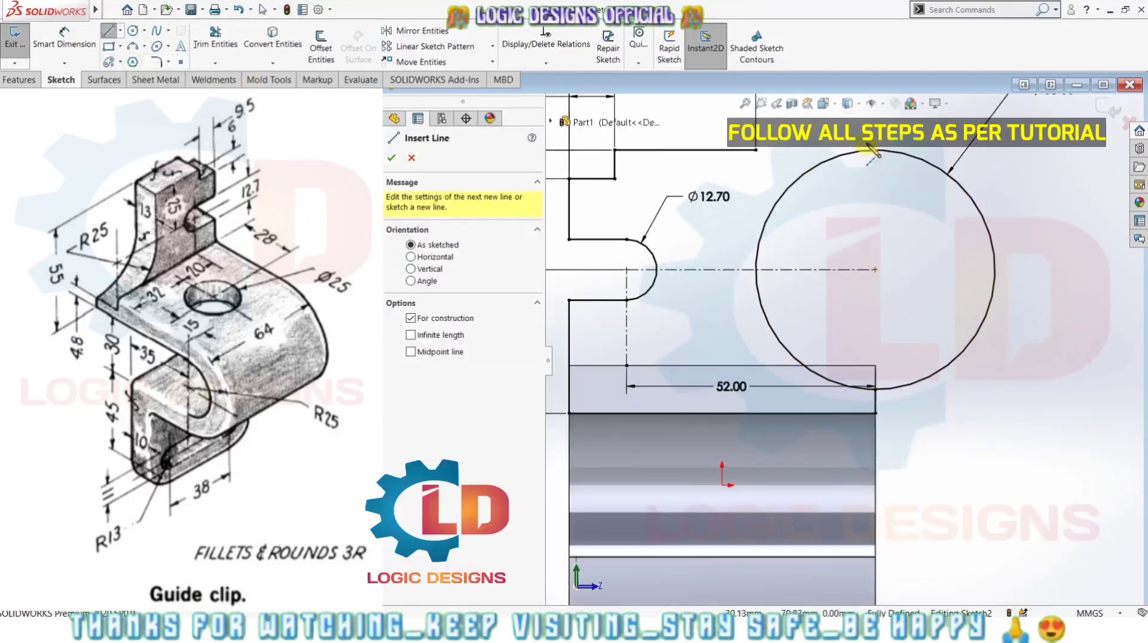
- Draw a vertical line down to the centre line and trim away the circle's right part
click(755, 150)
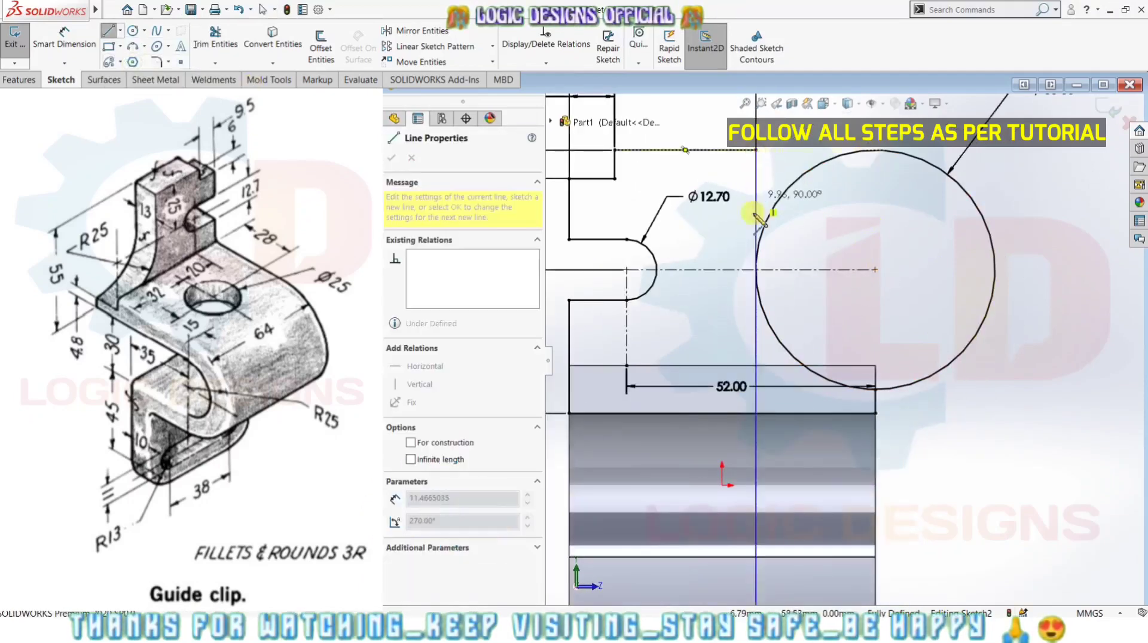
click(756, 269)
key(Escape)
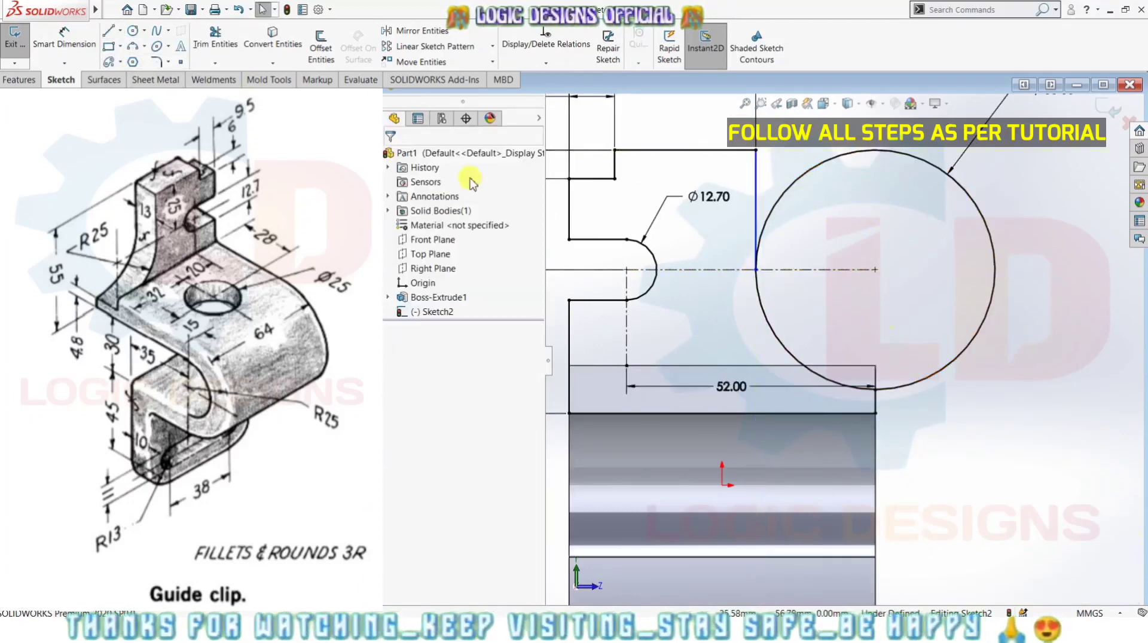
click(215, 37)
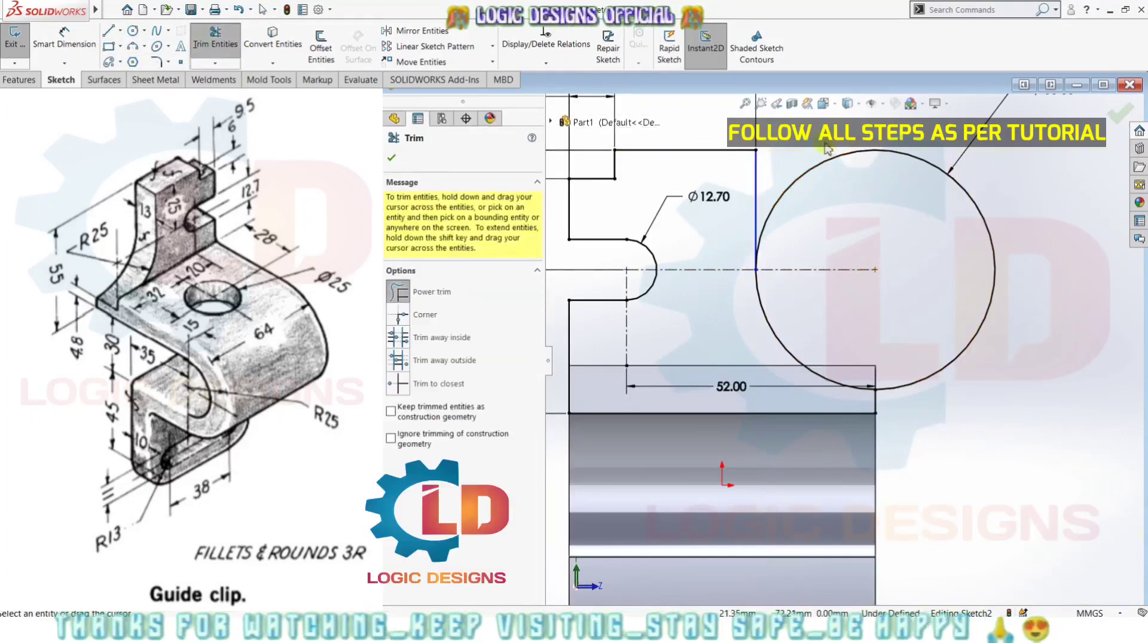
drag(828, 149, 940, 205)
key(Escape)
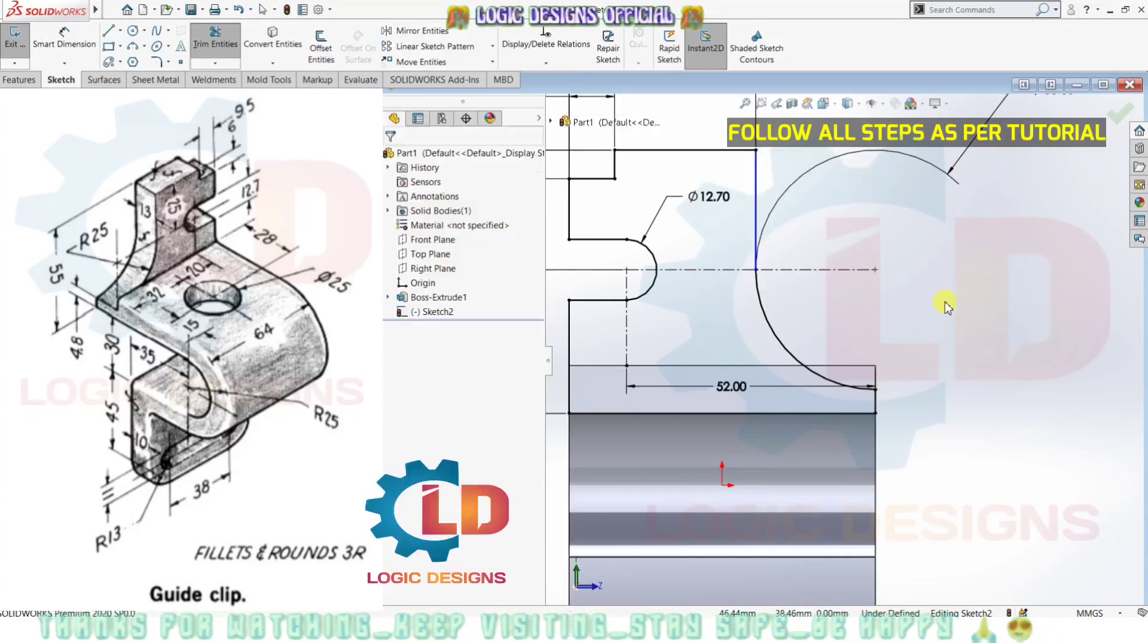
scroll(945, 299, up, 1)
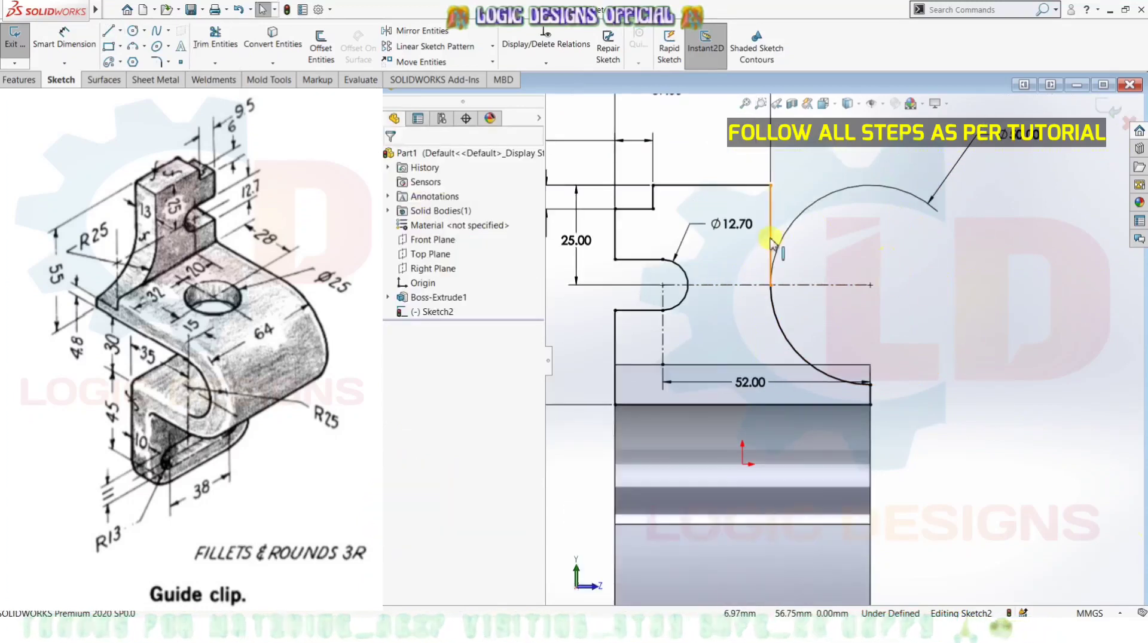
- Make the vertical line's two endpoints vertical and view the sketch isometrically
click(771, 185)
ctrl+click(771, 286)
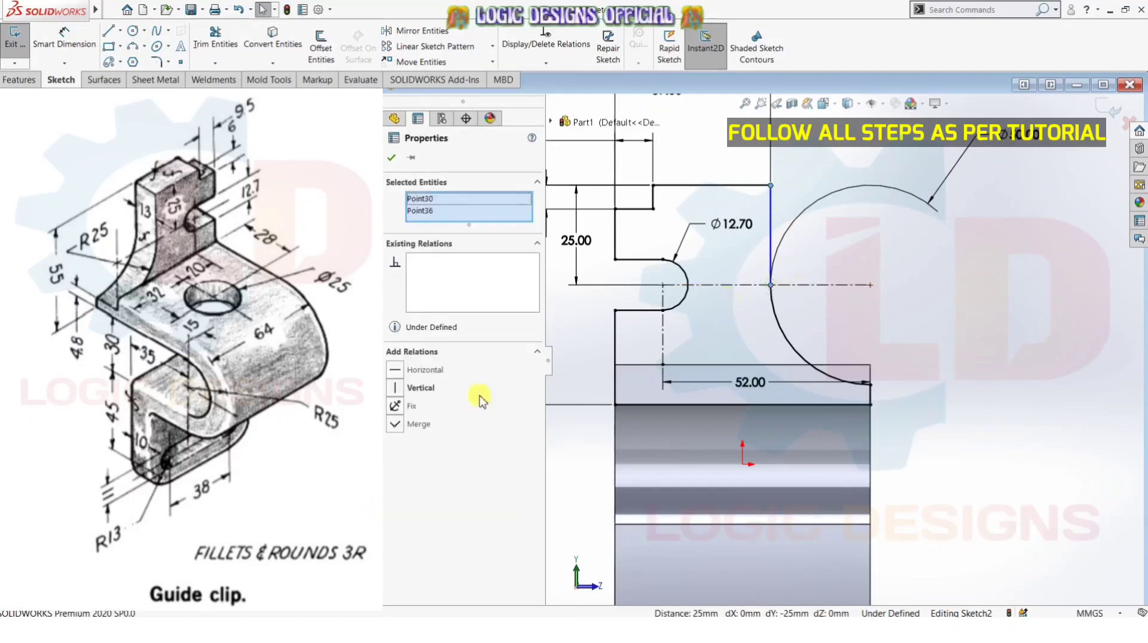
click(981, 311)
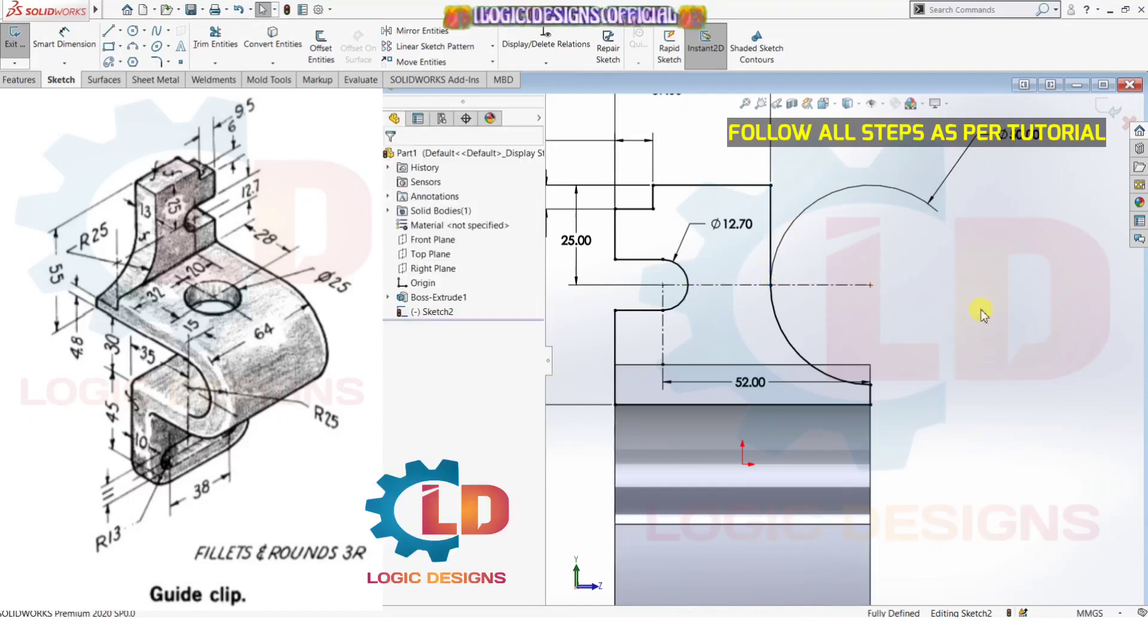
scroll(981, 310, up, 1)
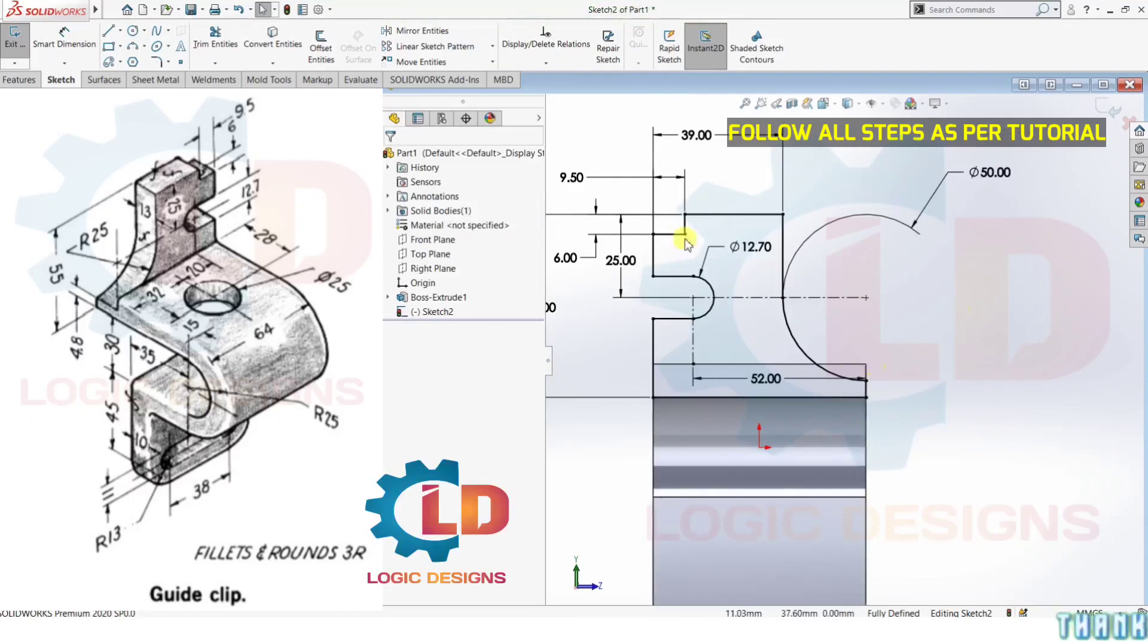
key(ctrl+7)
click(48, 56)
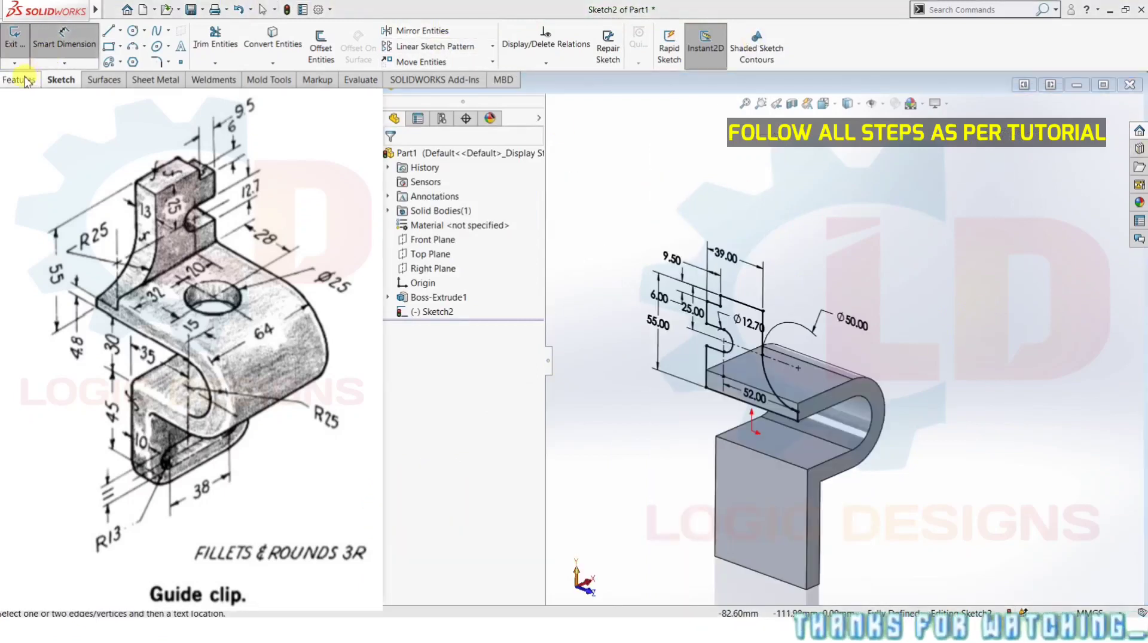
click(26, 81)
- Extrude the arc profile 13 mm as a boss, then check it from front and isometric views
click(21, 48)
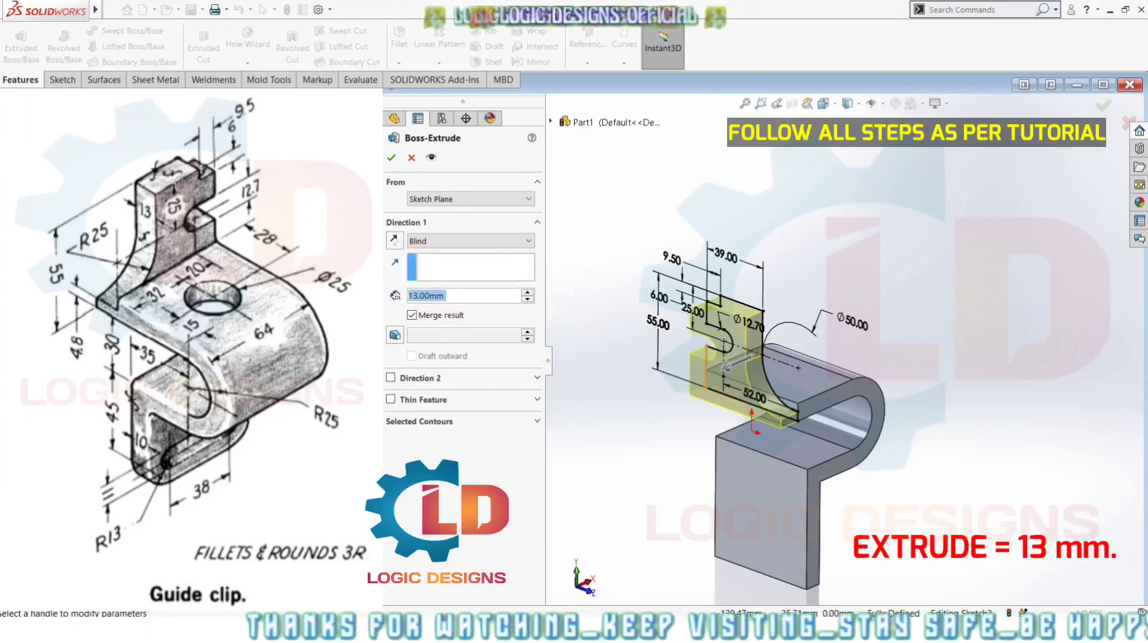
click(392, 158)
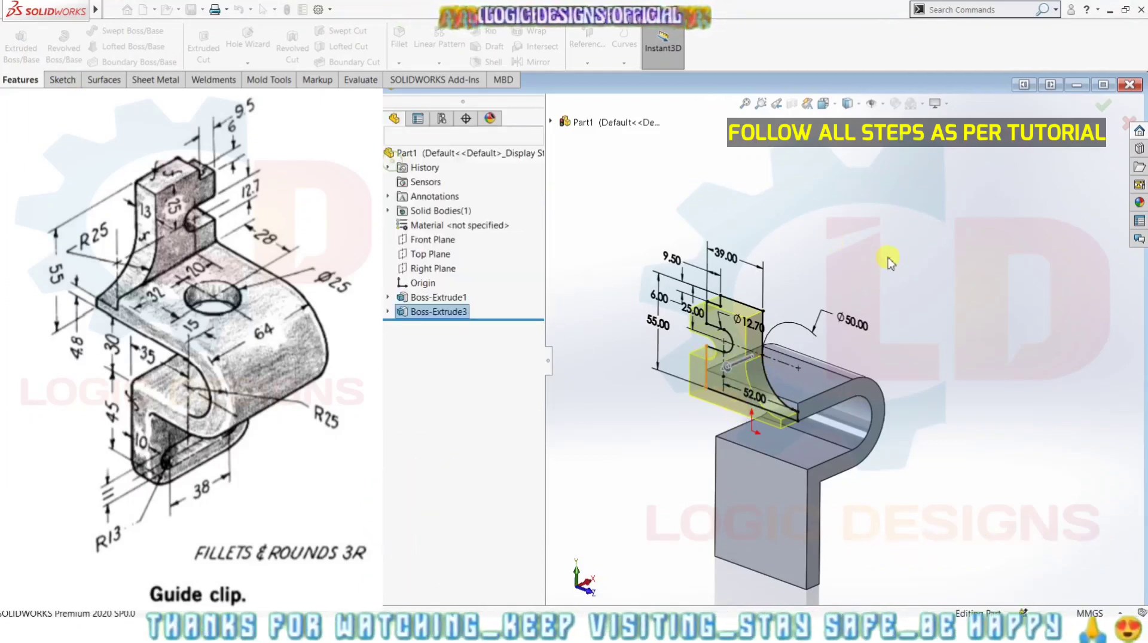
mouse_move(891, 315)
middle_down()
mouse_move(732, 317)
mouse_move(686, 333)
mouse_move(827, 423)
mouse_move(925, 420)
mouse_move(974, 435)
mouse_move(978, 463)
mouse_move(902, 481)
mouse_move(887, 499)
middle_up()
key(ctrl+1)
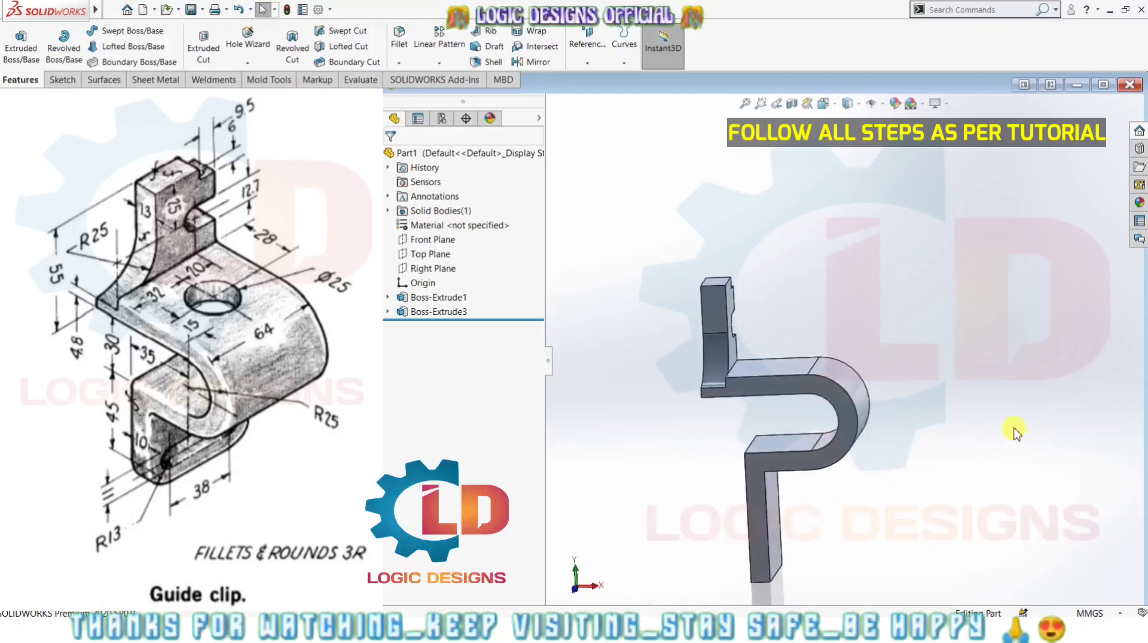
key(ctrl+7)
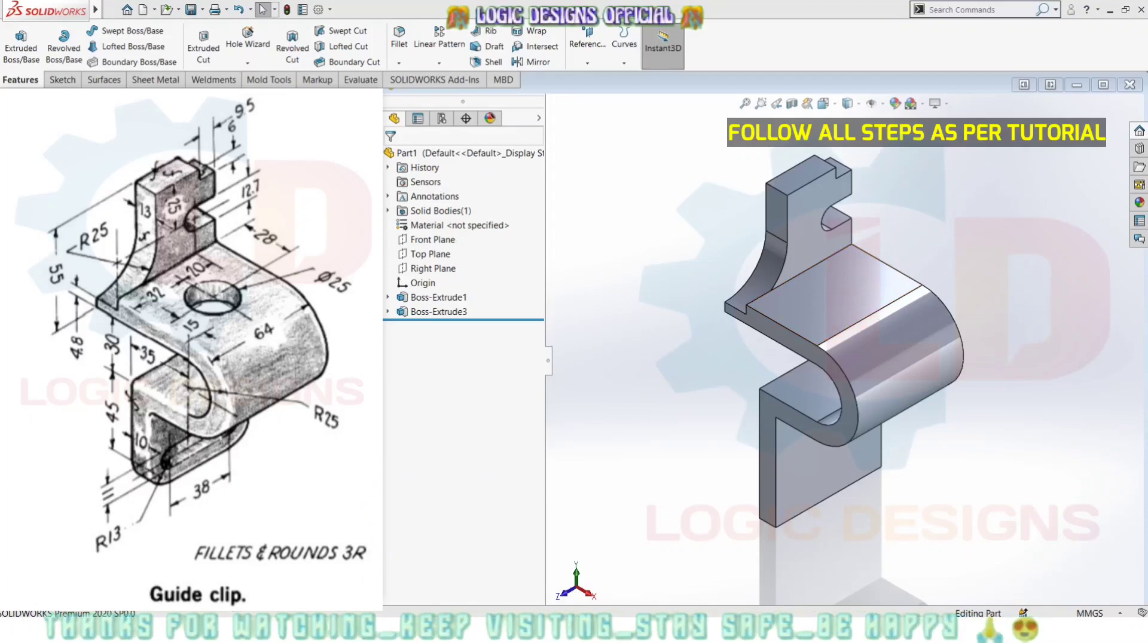
- Start a sketch on the top flat face and draw the hole circle
click(62, 80)
click(15, 36)
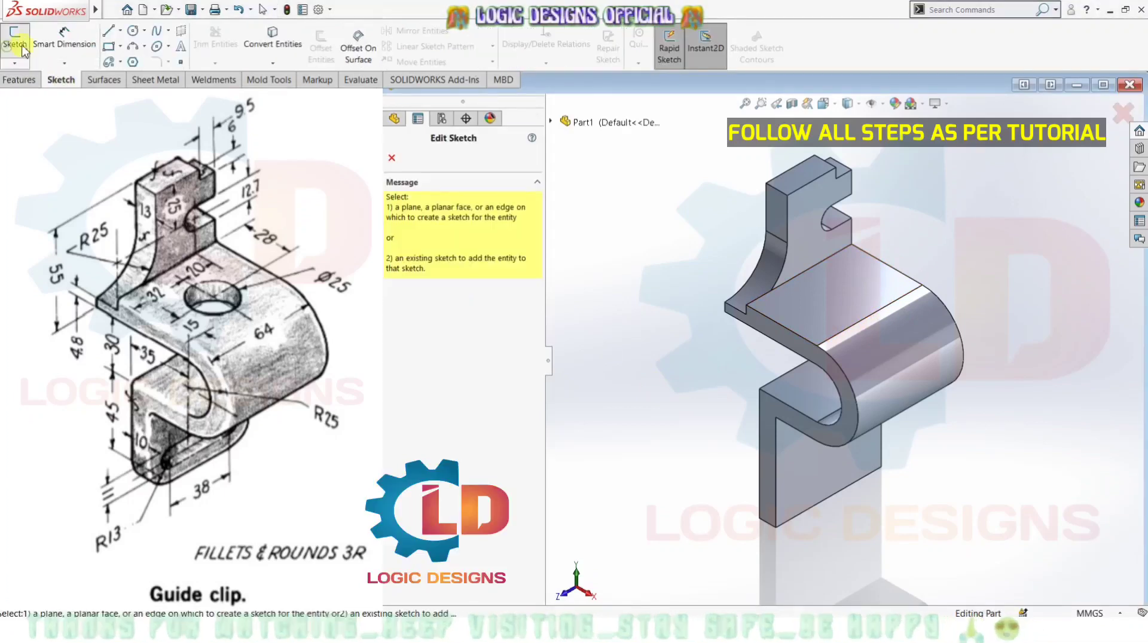
click(873, 306)
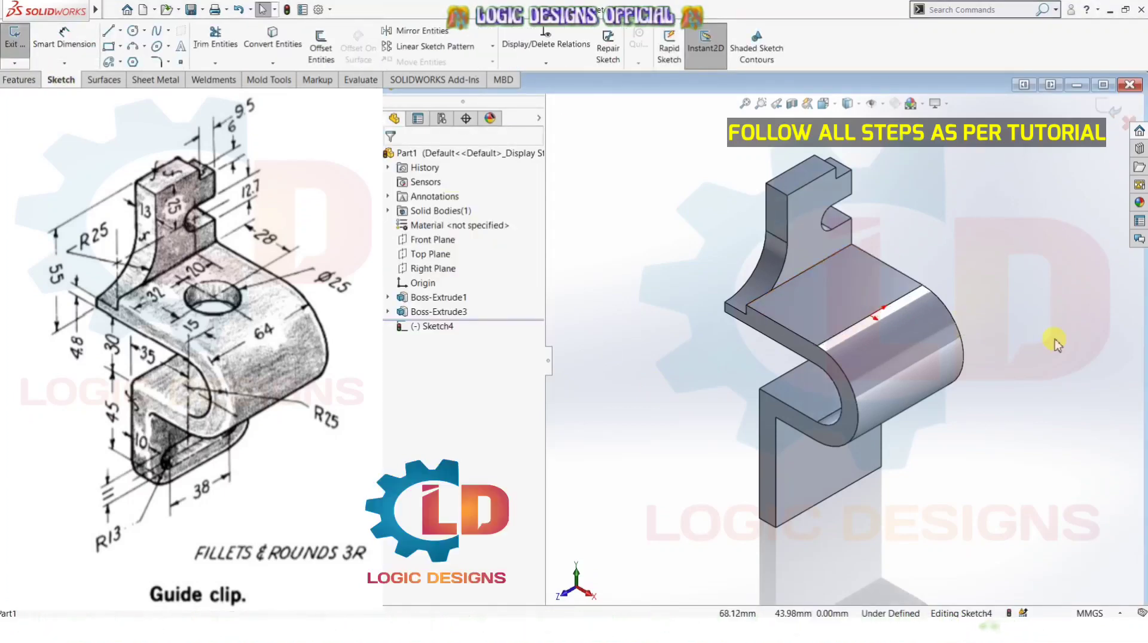
key(ctrl+8)
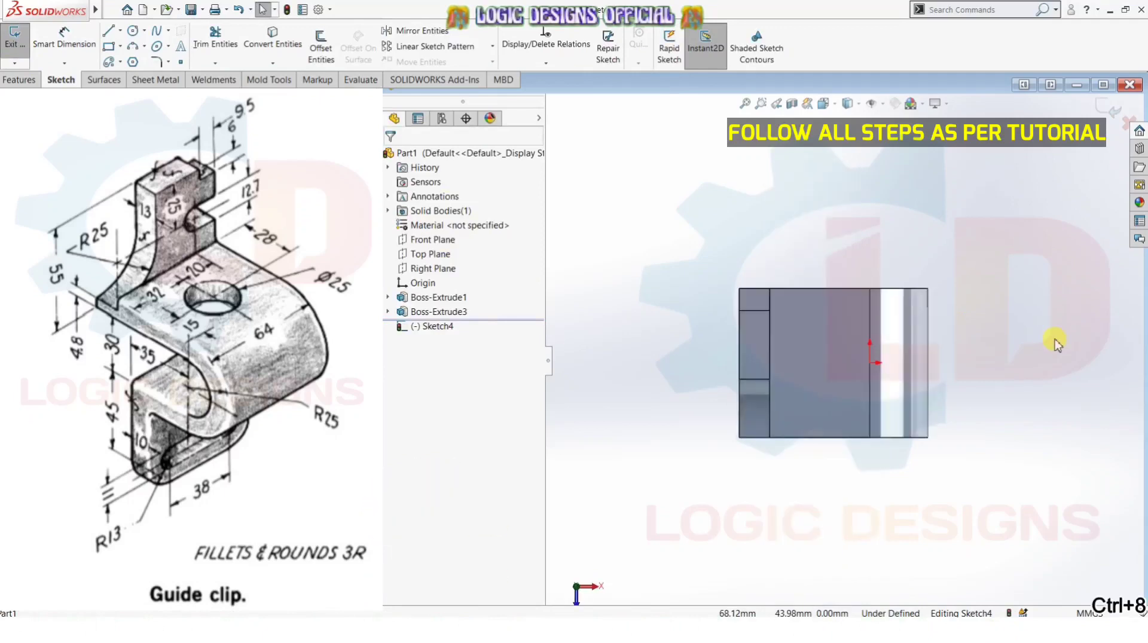
click(133, 31)
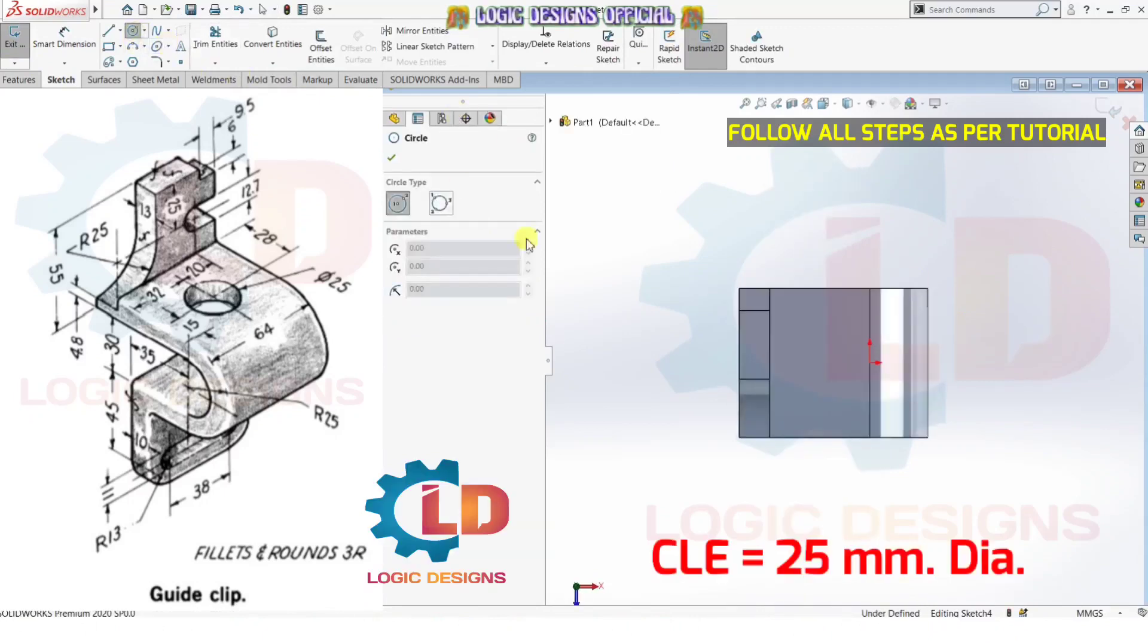
click(834, 362)
click(836, 397)
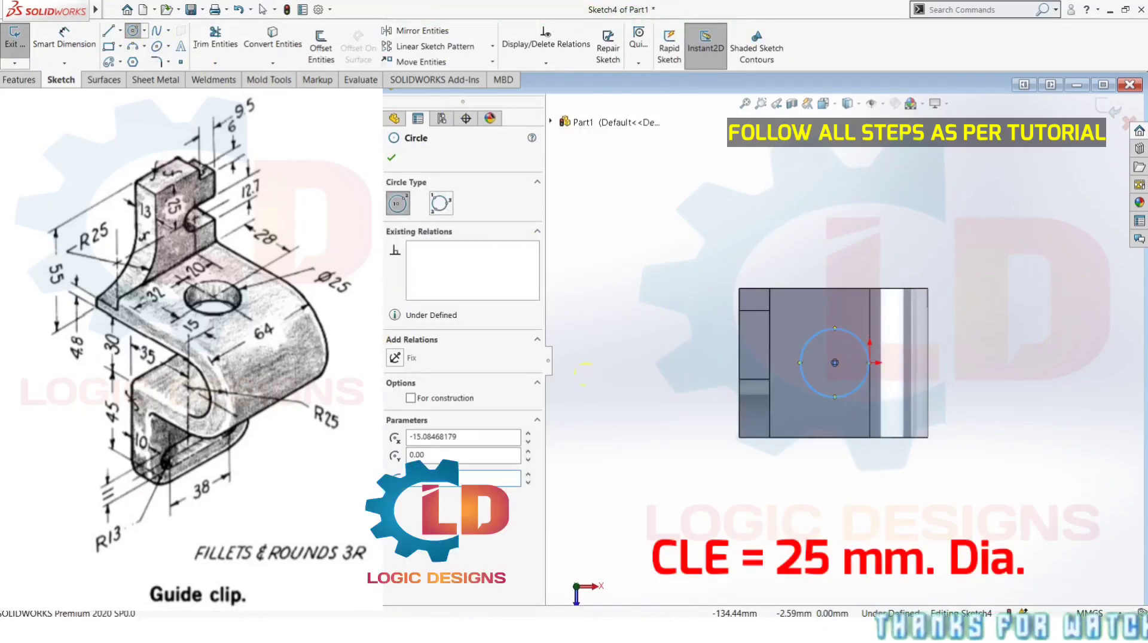
- Dimension the circle 32 mm from the face's bottom edge with a 25 mm diameter
click(36, 41)
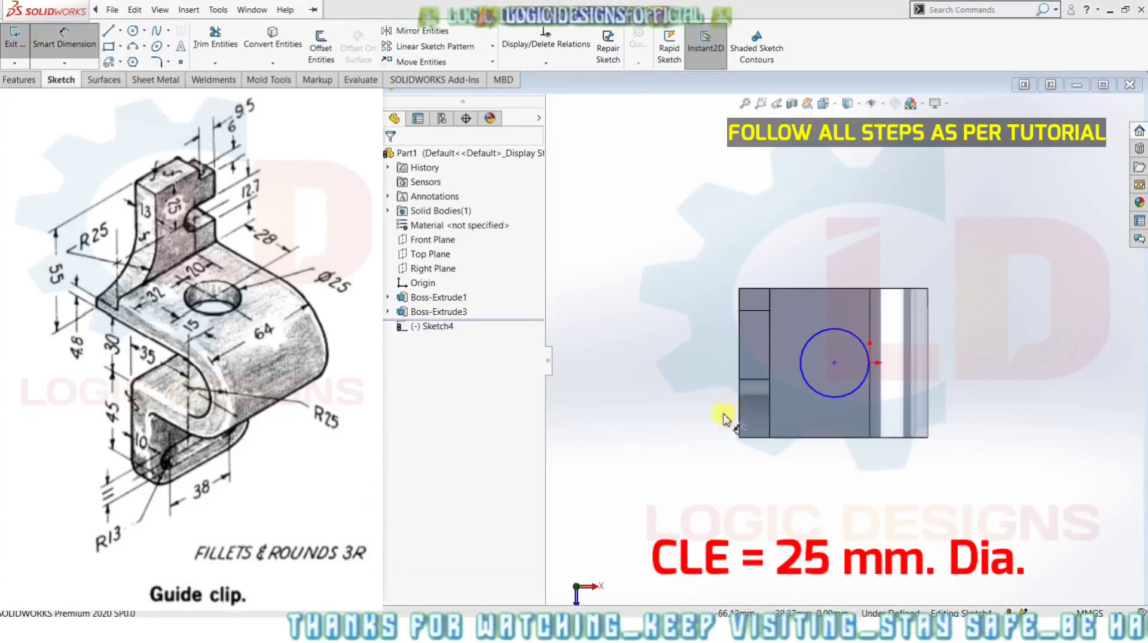
click(835, 363)
click(835, 438)
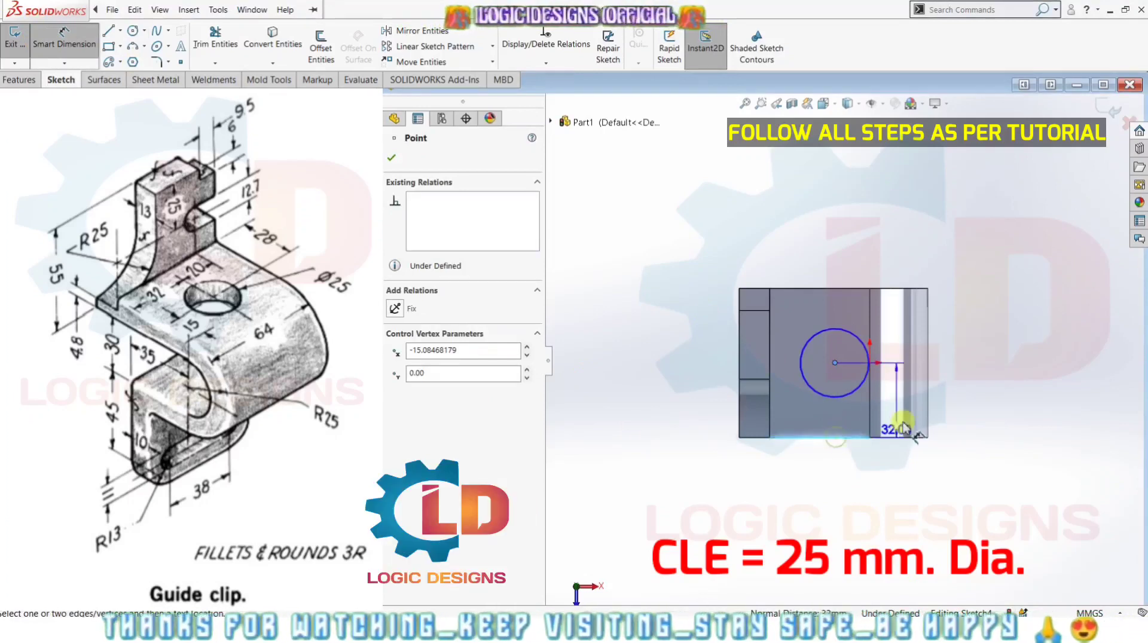
click(930, 390)
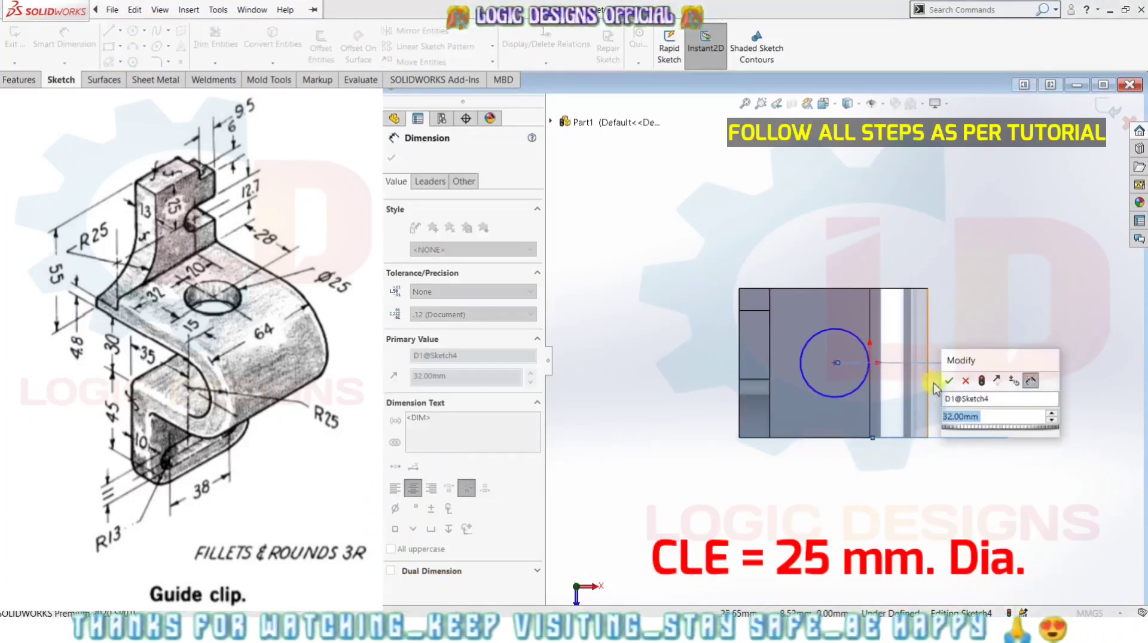
click(949, 381)
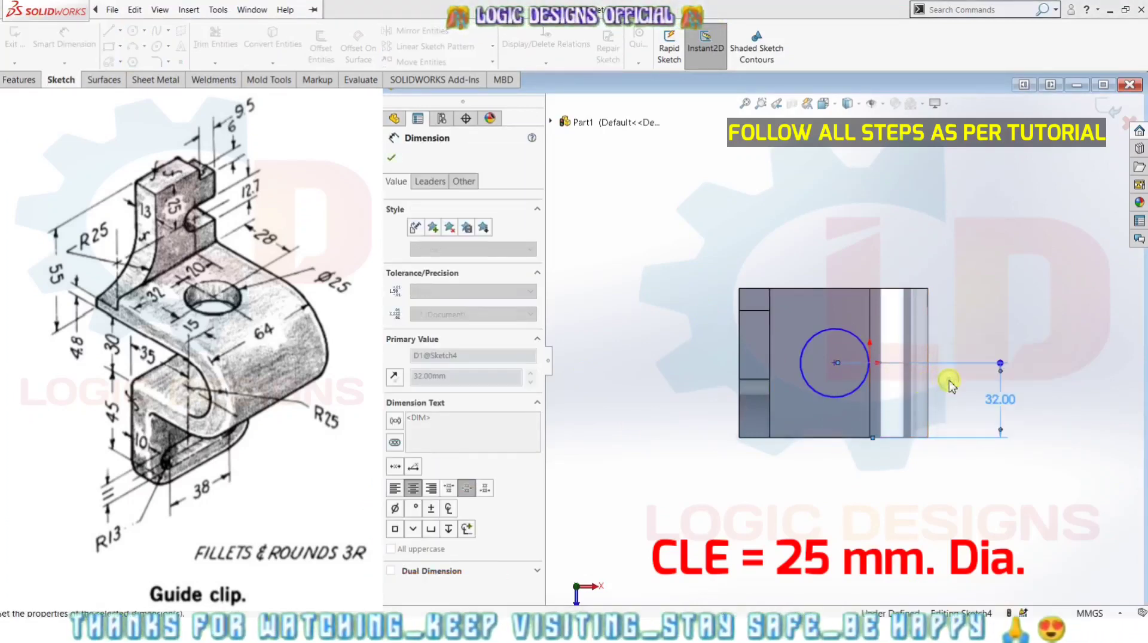
click(845, 340)
click(887, 242)
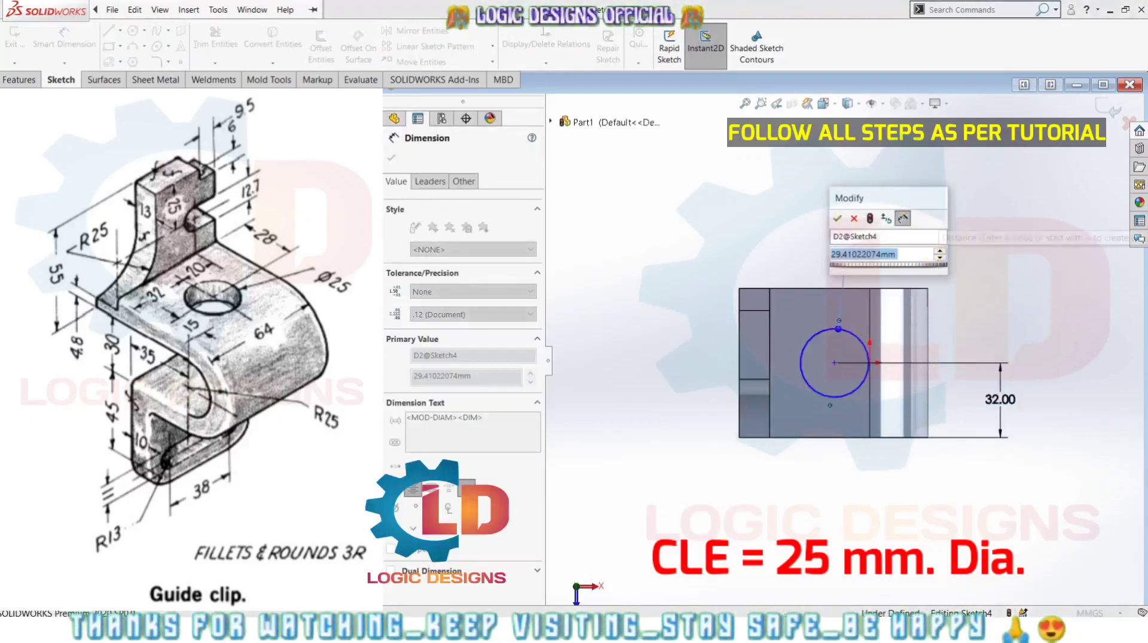
text(25)
key(Return)
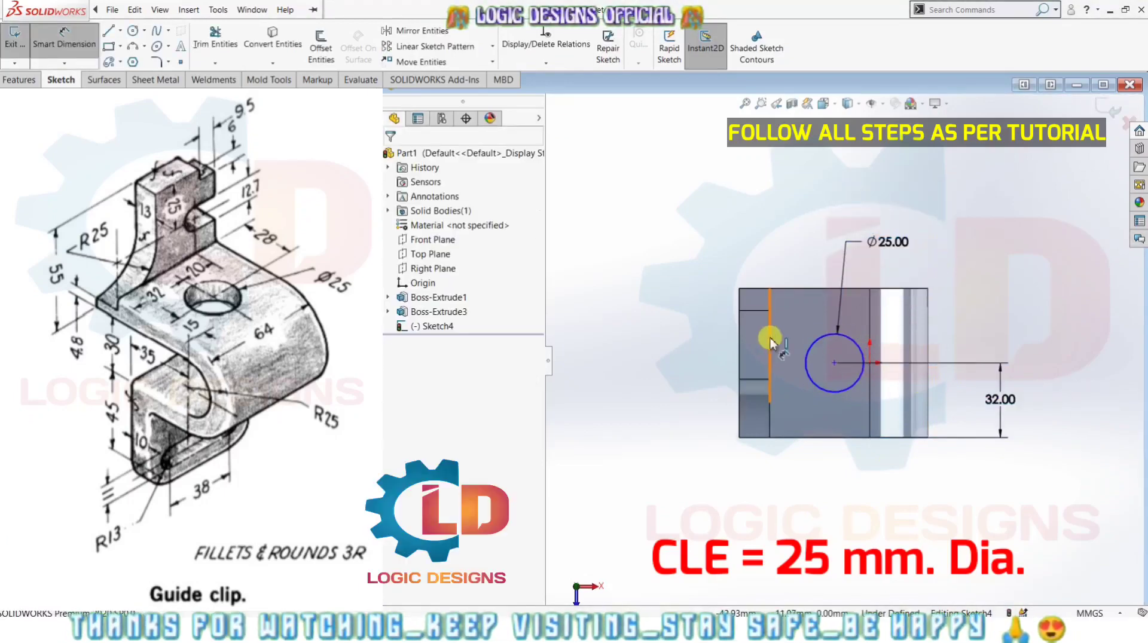
- Add the 28 mm horizontal distance to the circle's centre
click(834, 363)
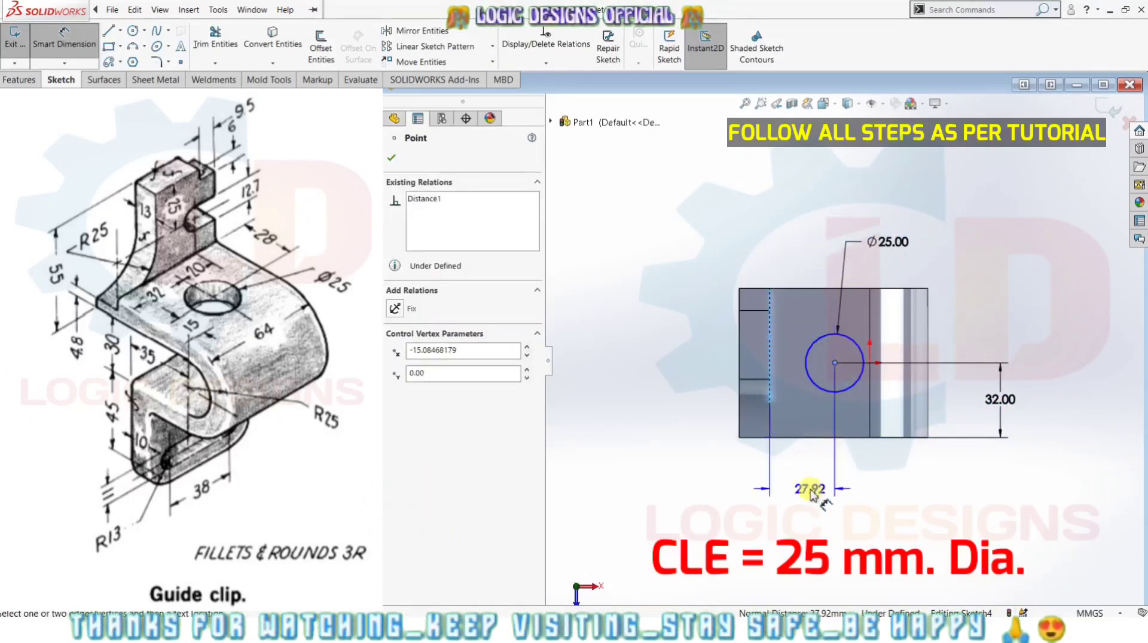
click(811, 493)
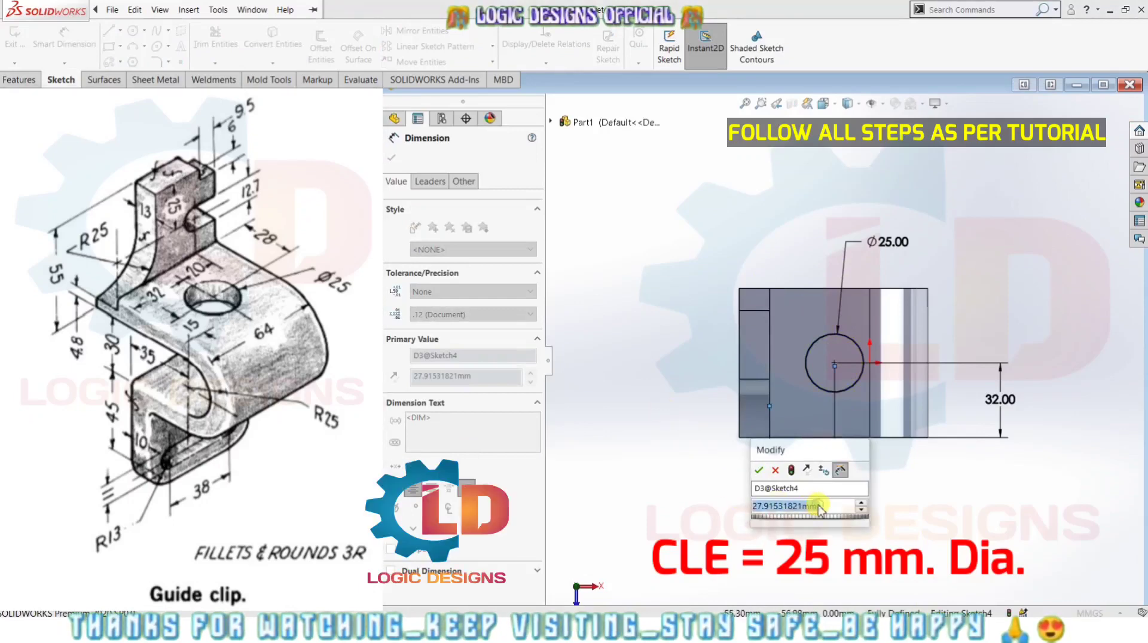
text(28)
key(Return)
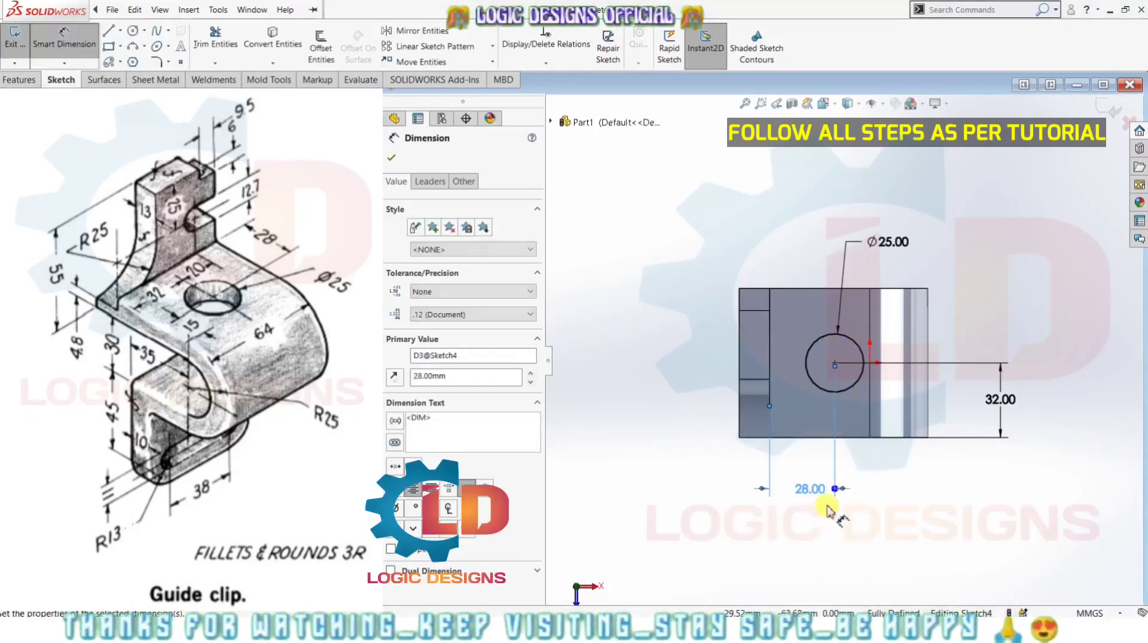
key(Escape)
mouse_move(953, 525)
middle_down()
mouse_move(962, 400)
mouse_move(885, 355)
middle_up()
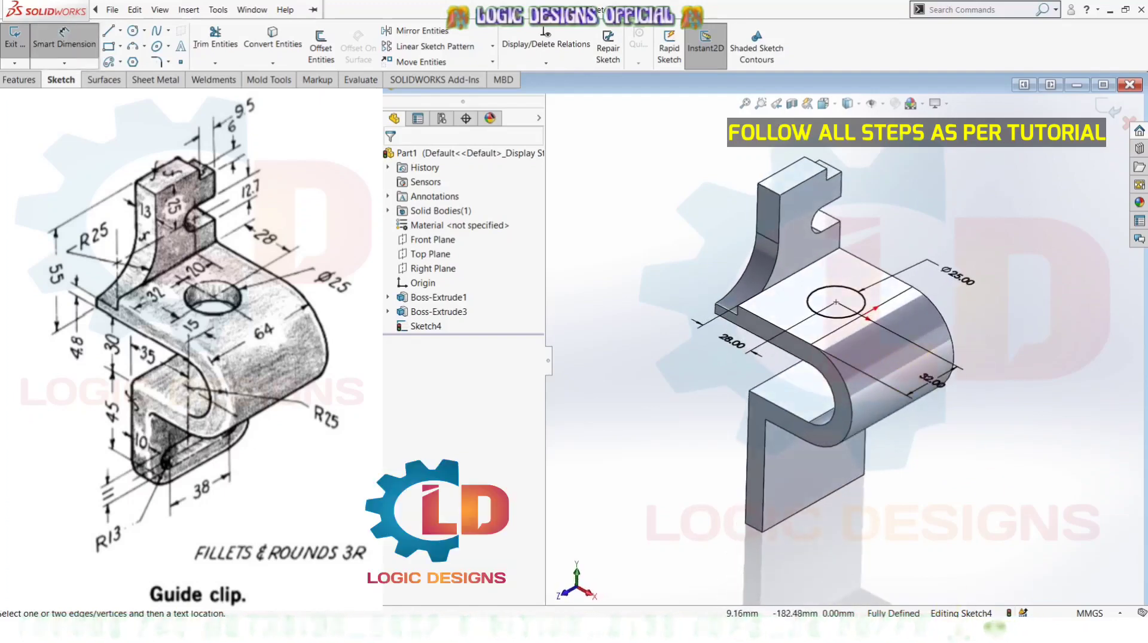
- Extruded-cut the Ø25 circle through the top plate to create Cut-Extrude1
click(19, 80)
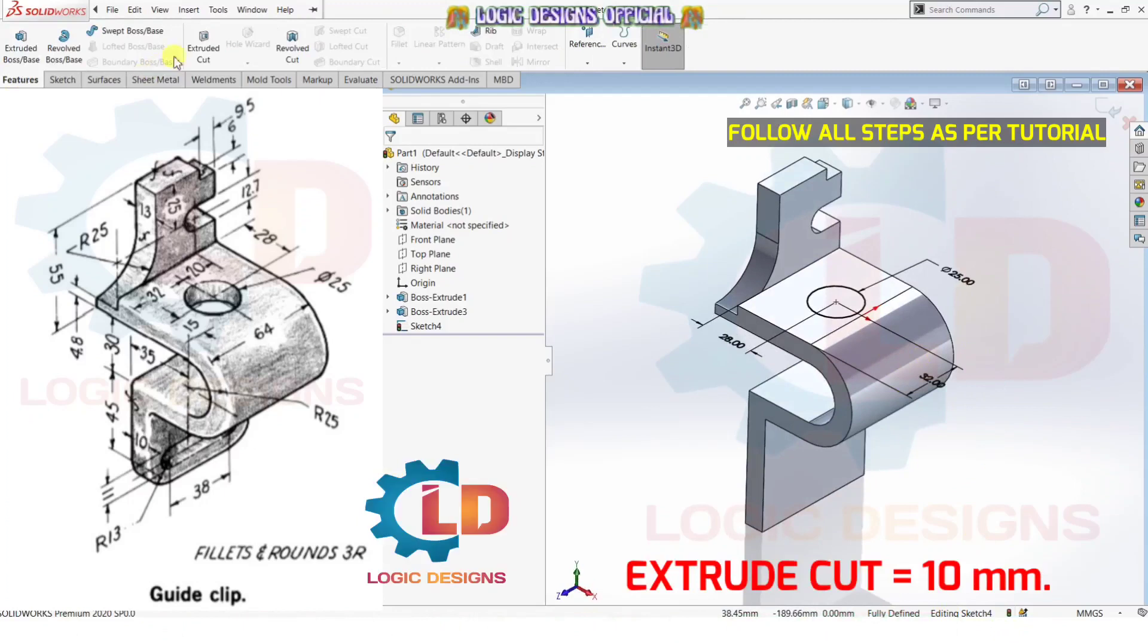
click(196, 50)
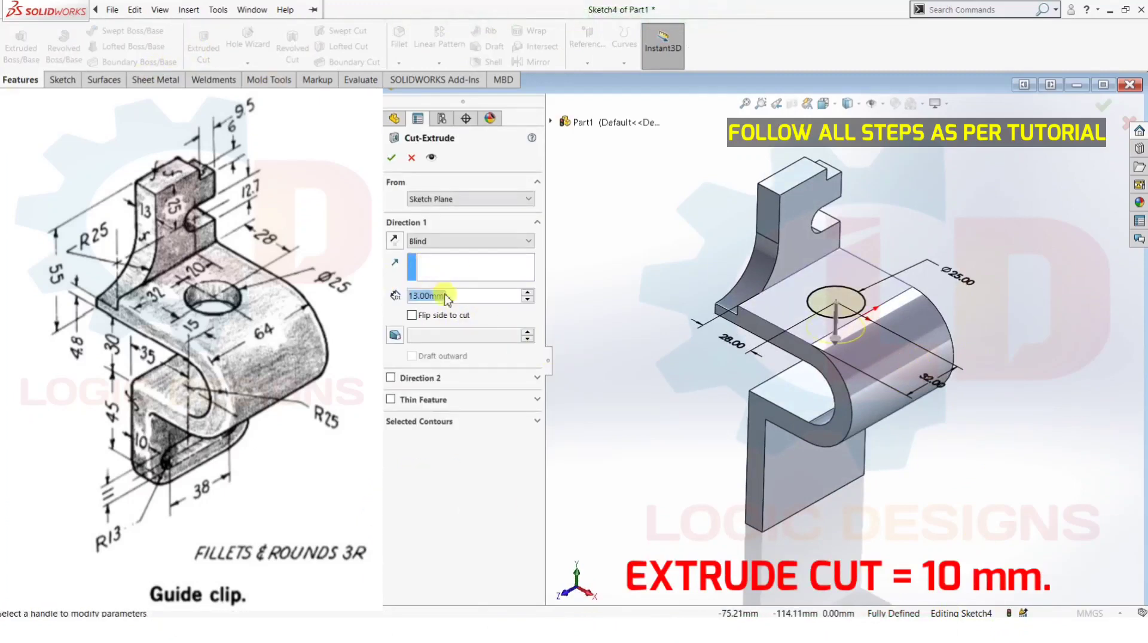
click(390, 158)
mouse_move(646, 412)
middle_down()
mouse_move(729, 249)
mouse_move(723, 282)
mouse_move(754, 337)
mouse_move(661, 410)
mouse_move(679, 430)
mouse_move(687, 382)
mouse_move(661, 384)
mouse_move(845, 530)
middle_up()
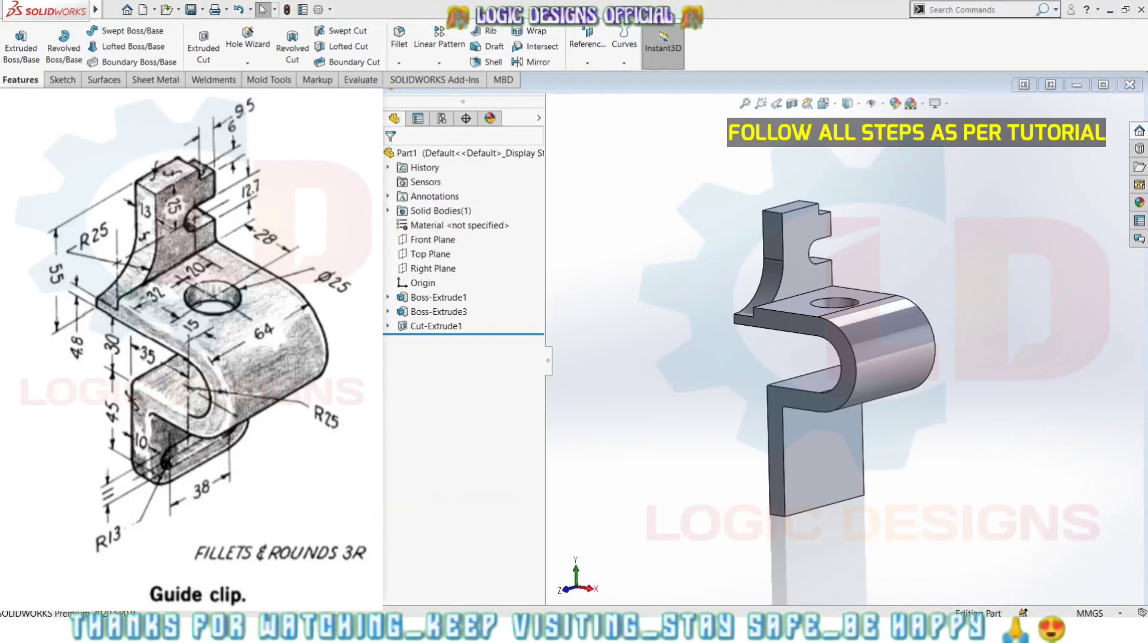
- Start a fillet and remove the wrongly picked lower tab face from its selection
click(392, 47)
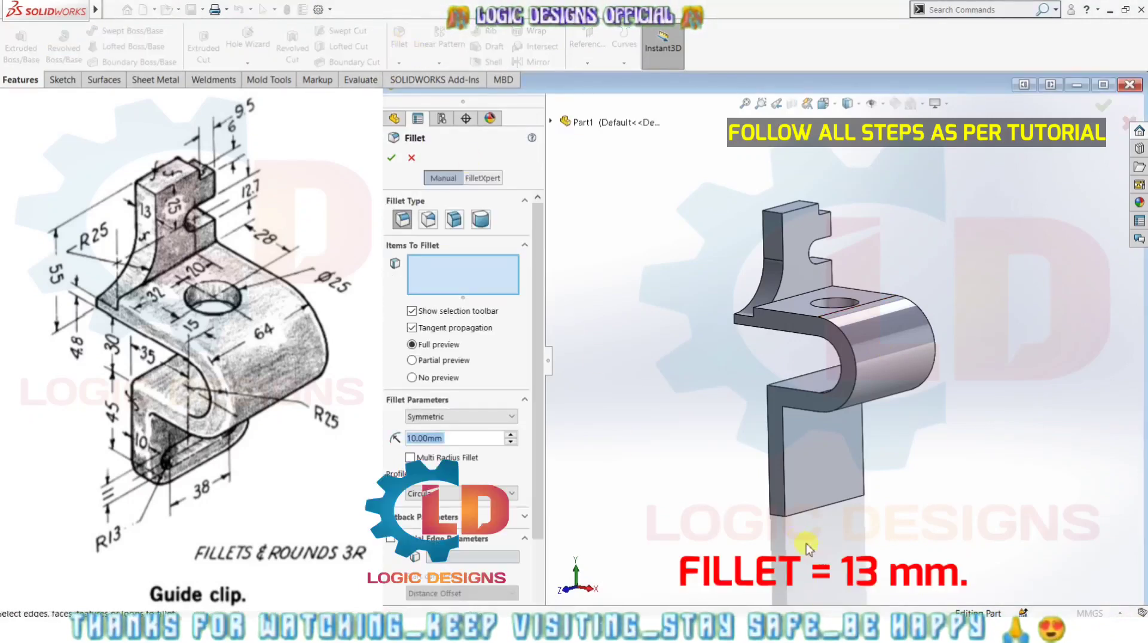
click(777, 519)
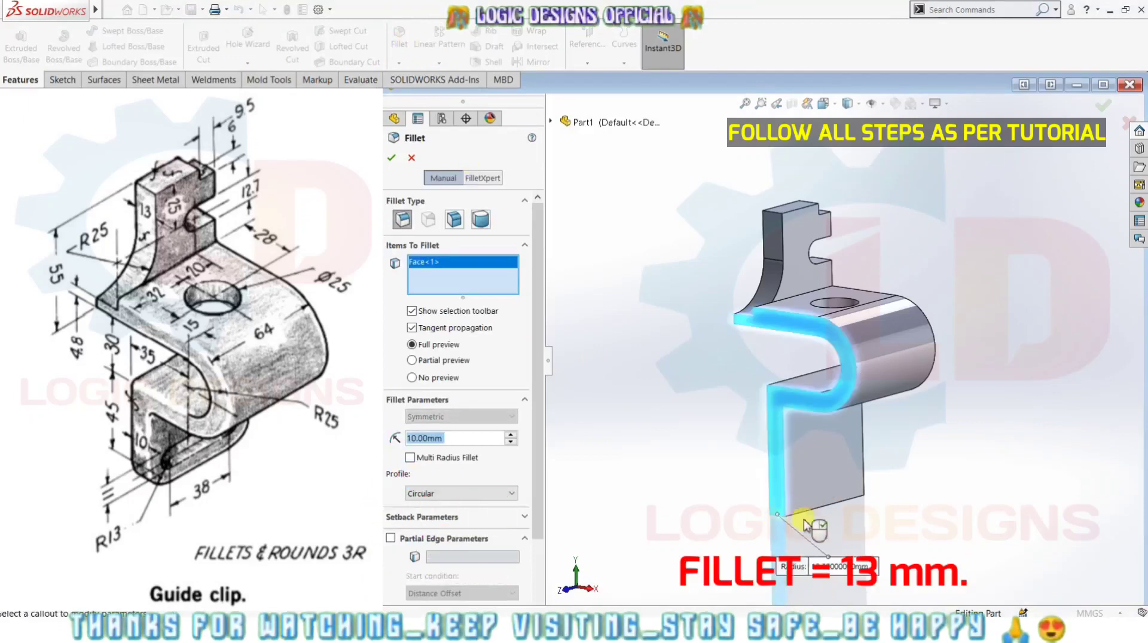
right_click(438, 266)
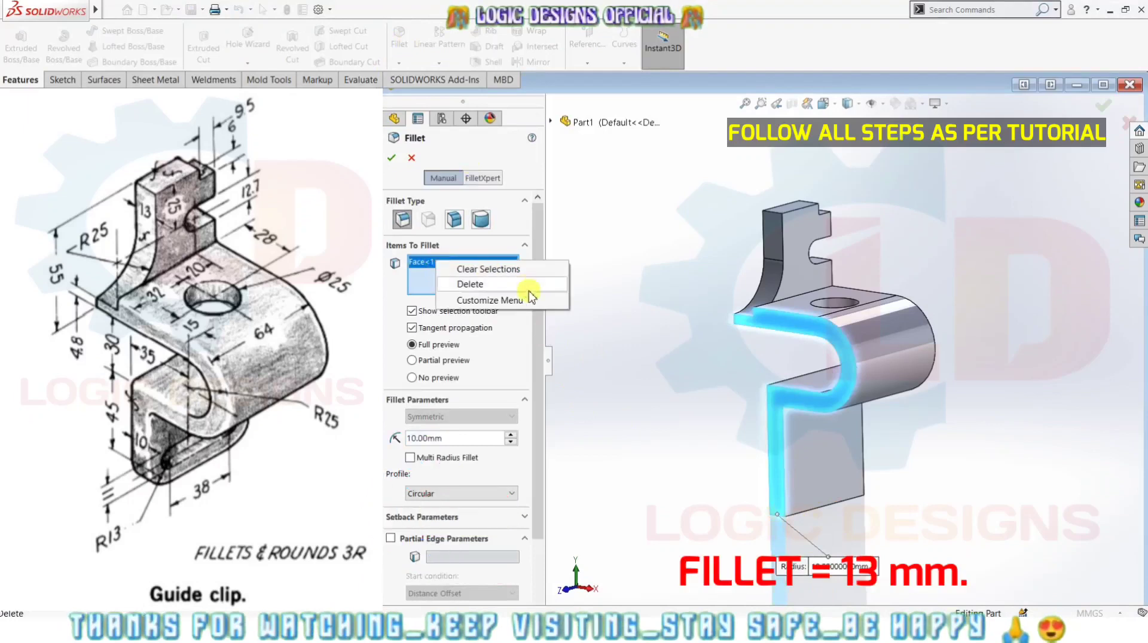
click(502, 281)
scroll(849, 487, down, 3)
scroll(848, 487, down, 2)
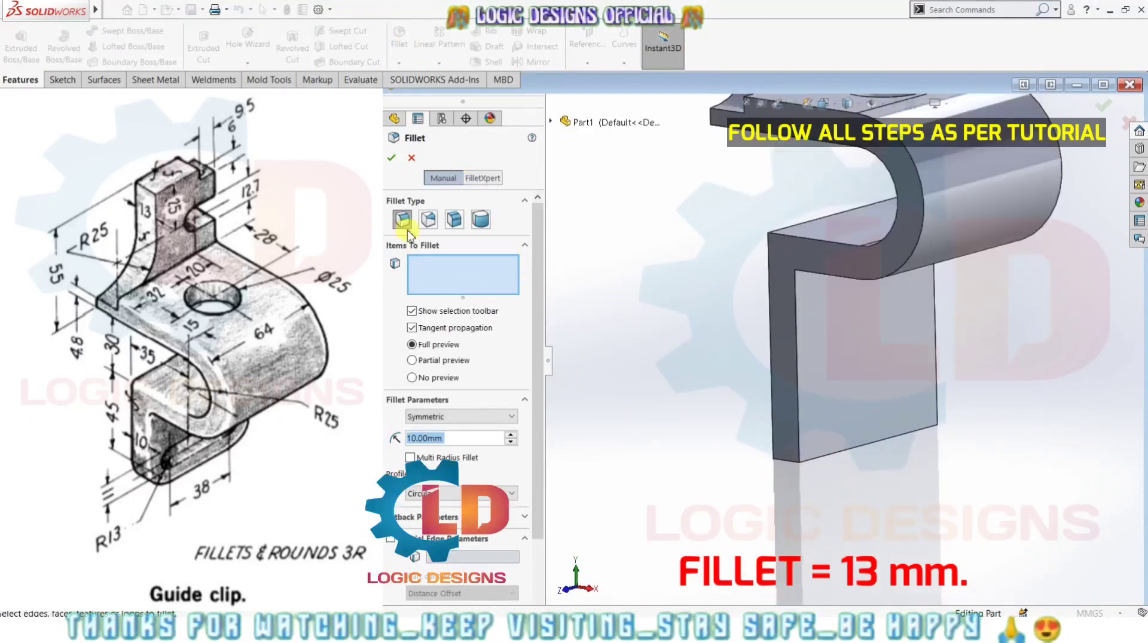
- Fillet the lower tab's two bottom corner edges with a 13 mm radius
click(788, 465)
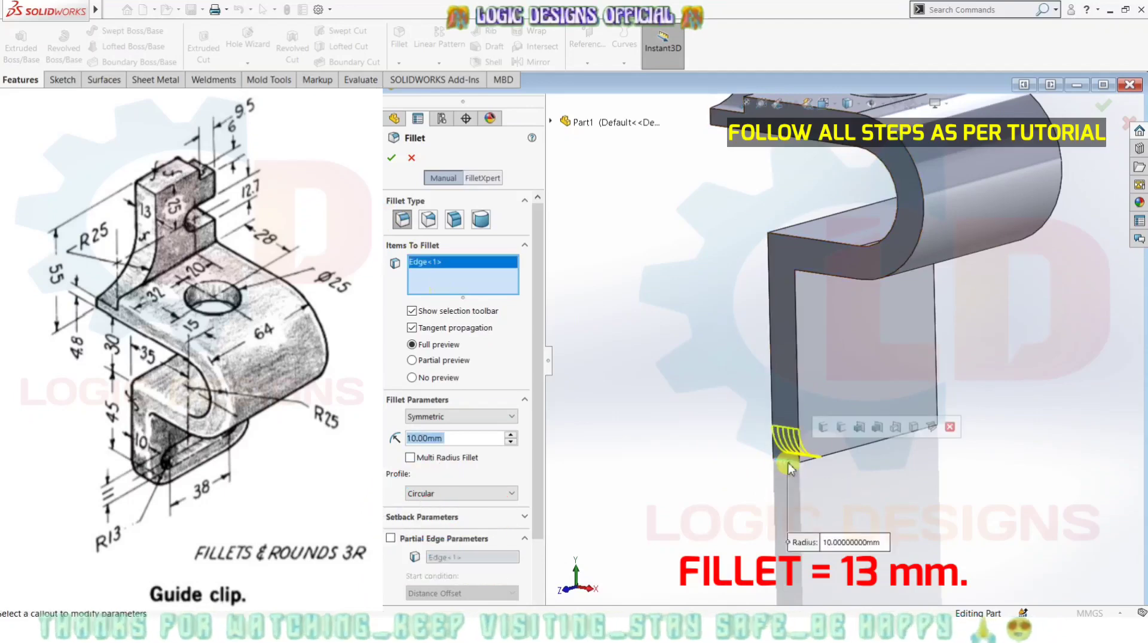
mouse_move(906, 513)
middle_down()
mouse_move(879, 505)
mouse_move(801, 521)
mouse_move(905, 451)
middle_up()
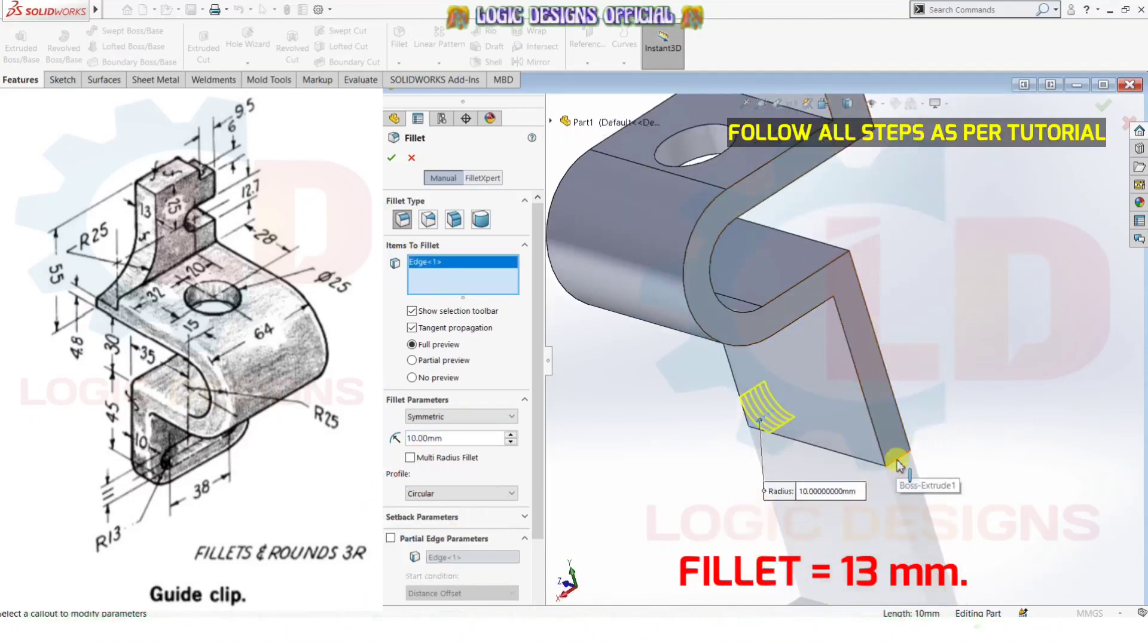
click(899, 466)
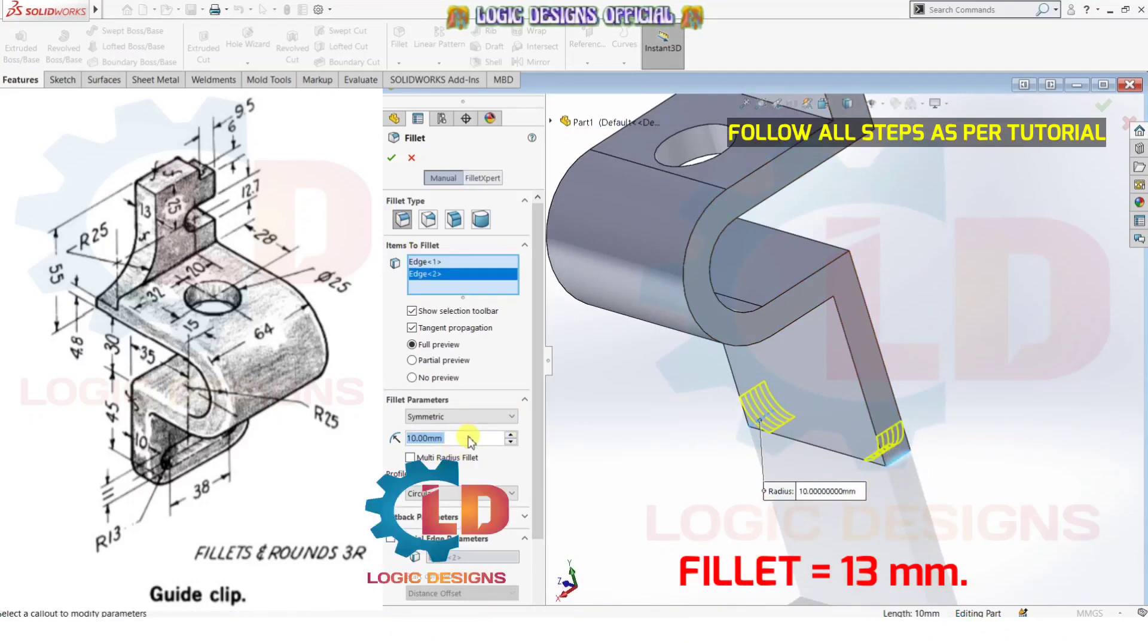
text(13)
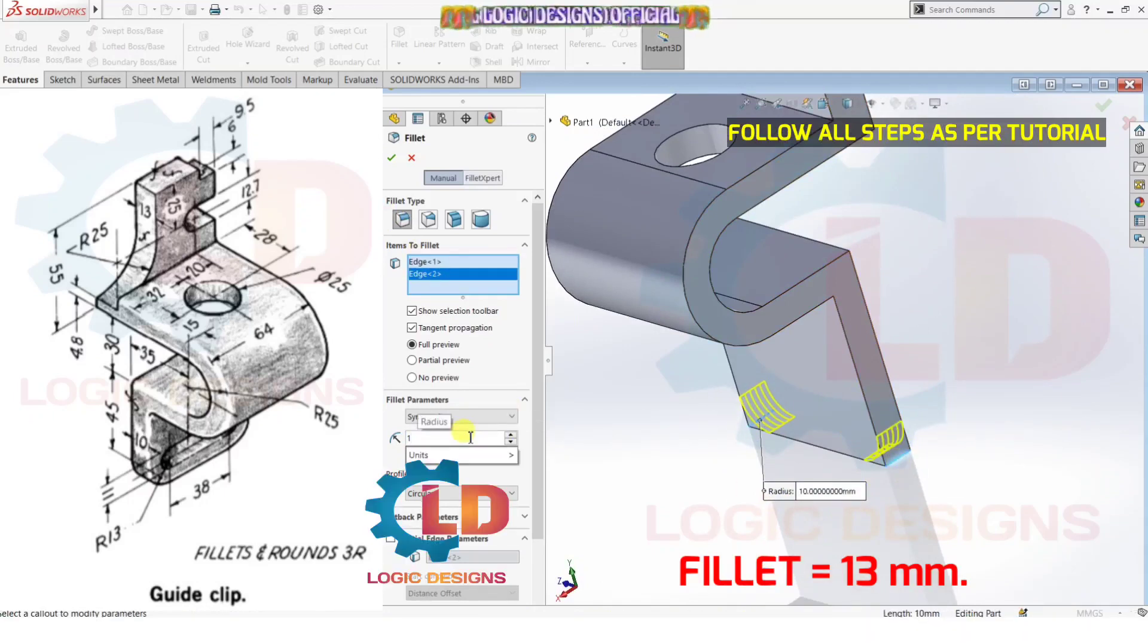
mouse_move(439, 455)
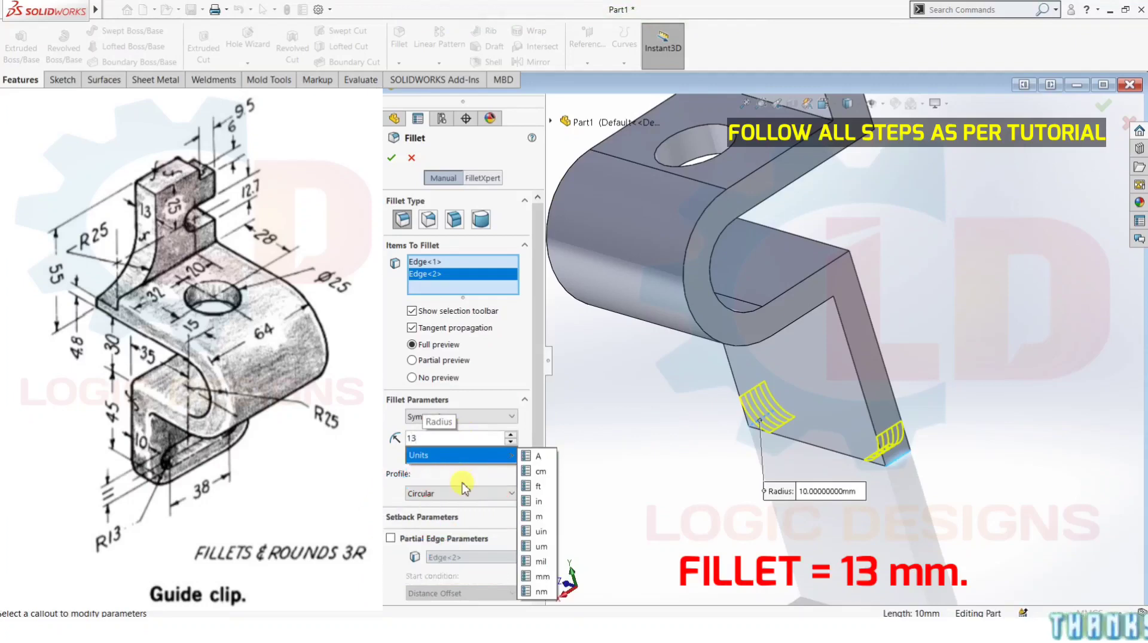
key(Return)
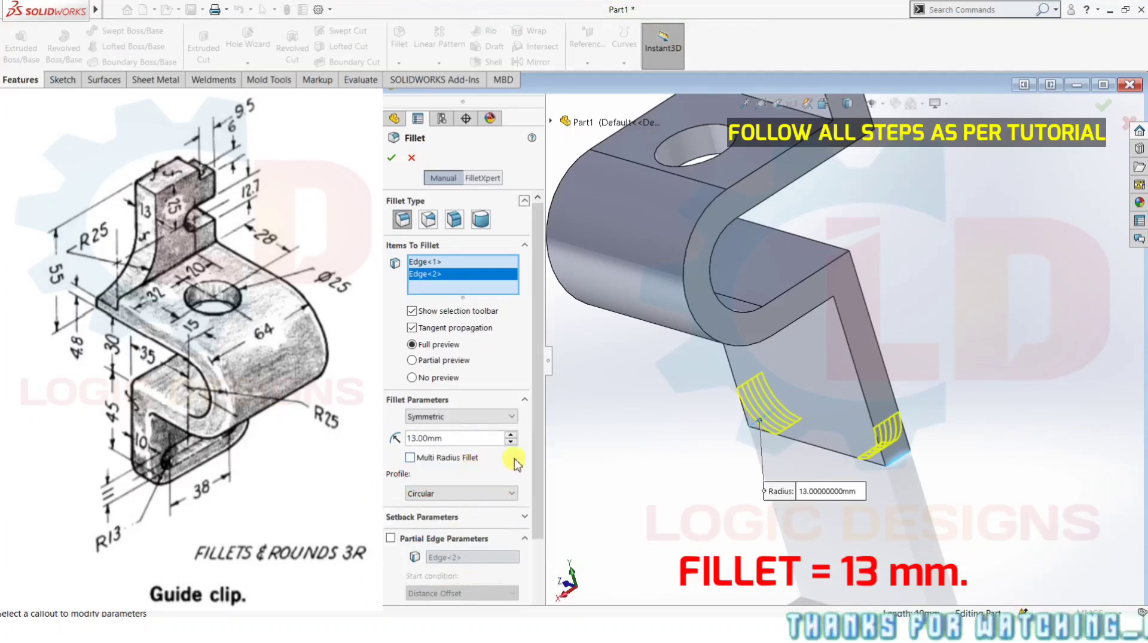
click(391, 157)
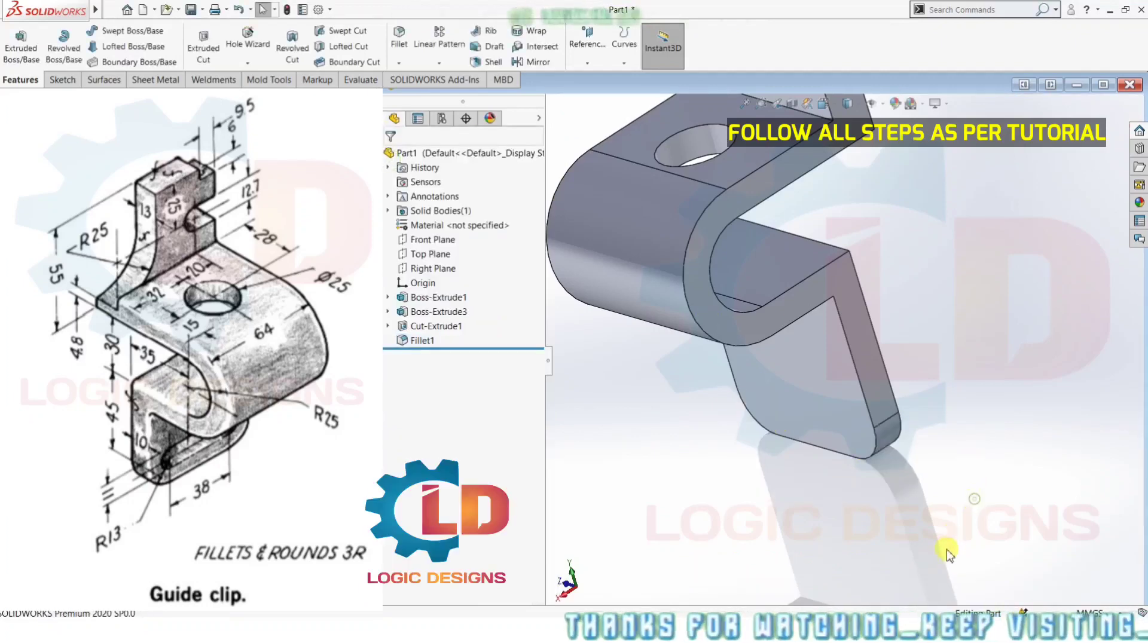
mouse_move(957, 586)
middle_down()
mouse_move(976, 452)
mouse_move(978, 494)
middle_up()
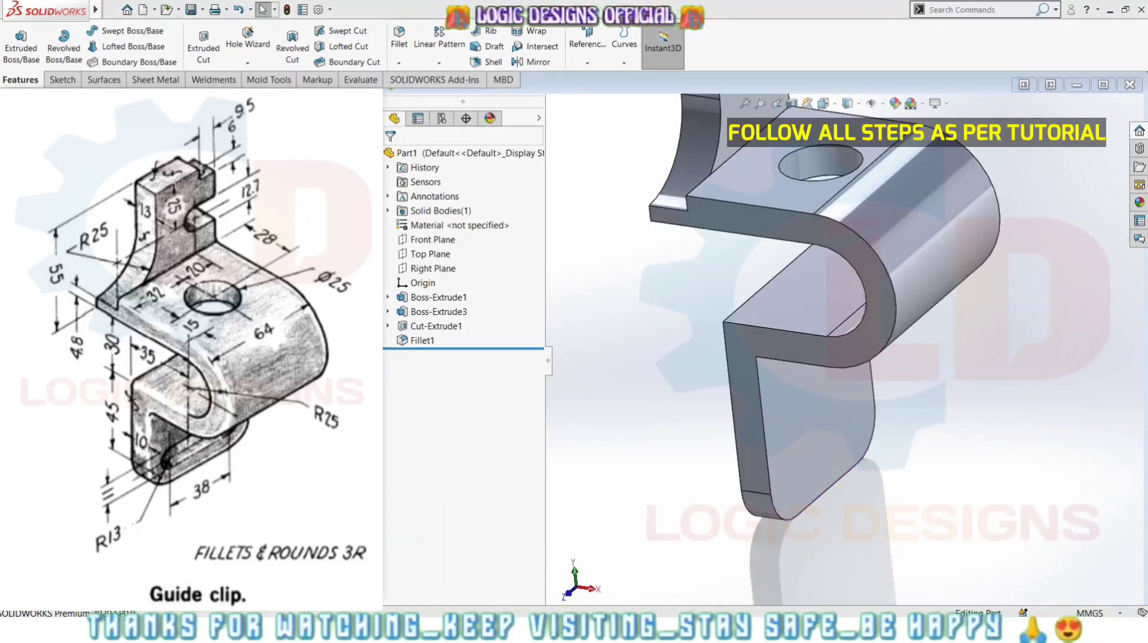
- Start a new sketch on the lower tab's face, viewed normal to it
click(66, 80)
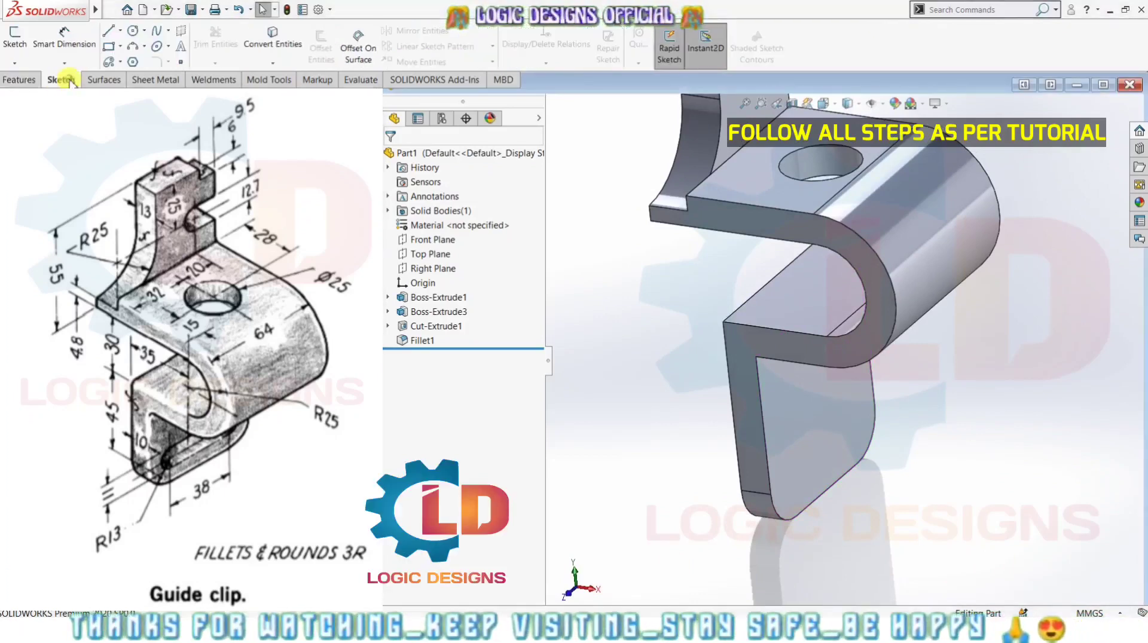
click(17, 48)
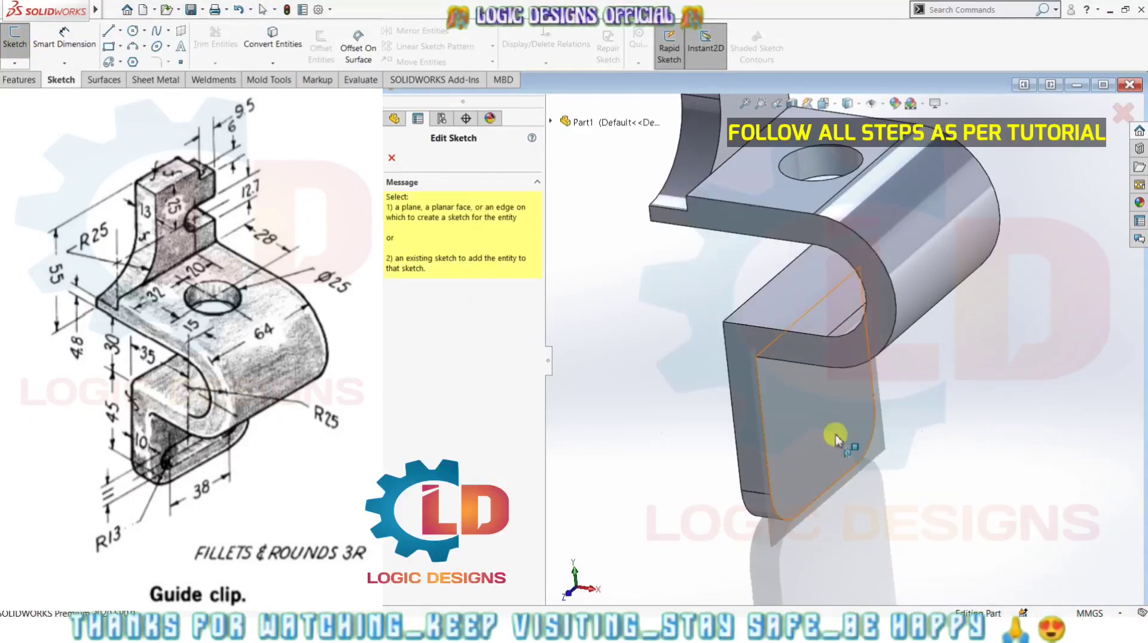
click(835, 438)
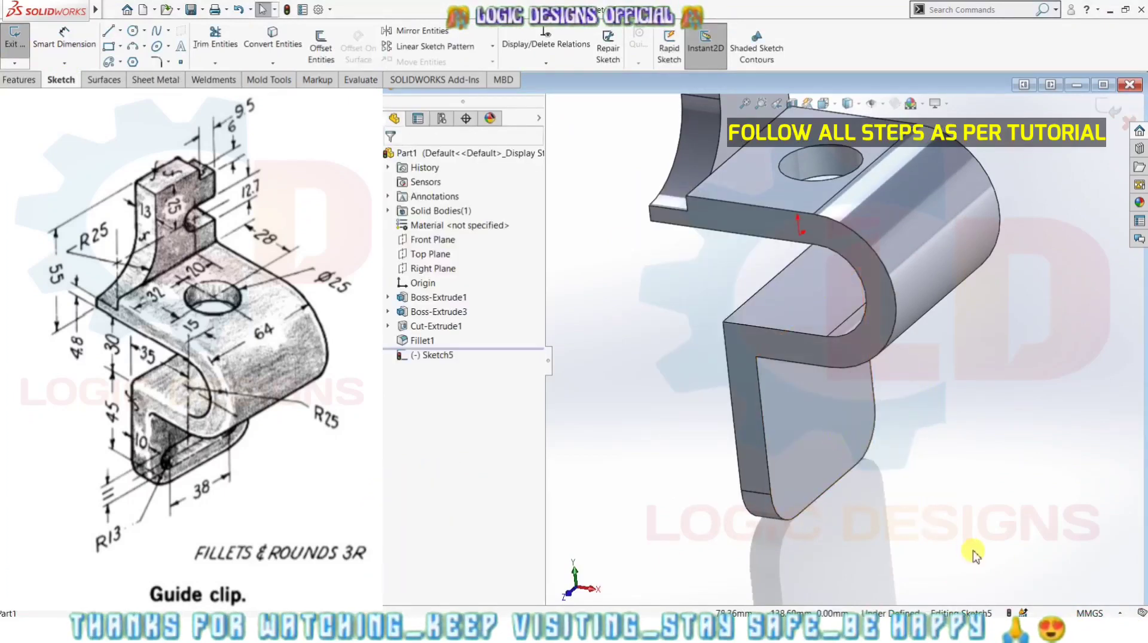
key(ctrl+8)
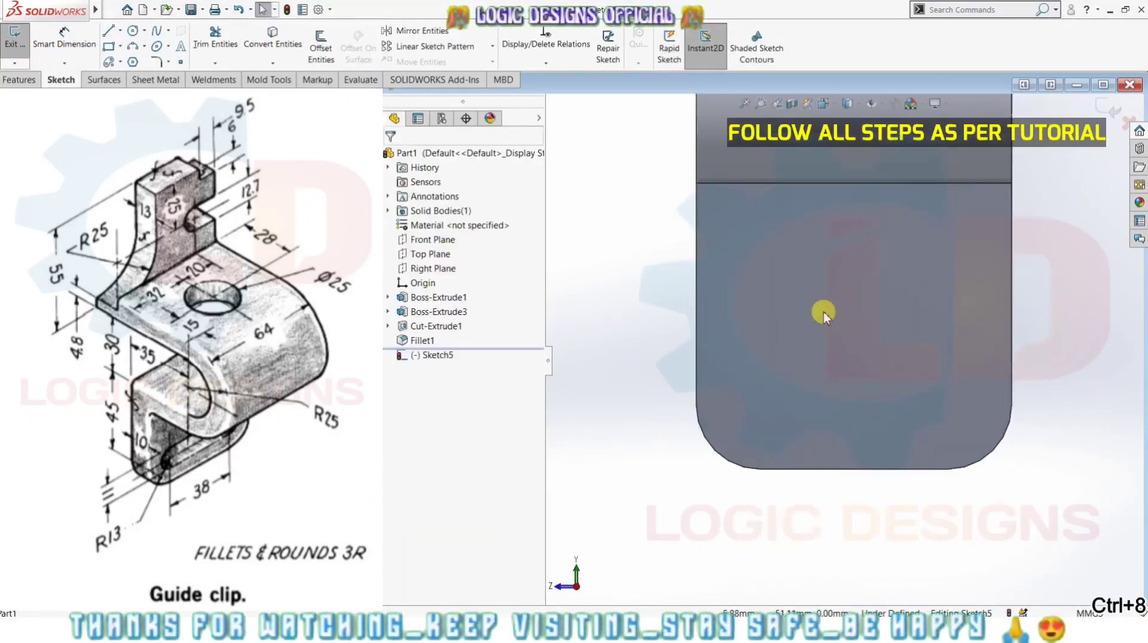
- Draw a 38 mm horizontal centreline between the rounded corners' arc centres
click(120, 32)
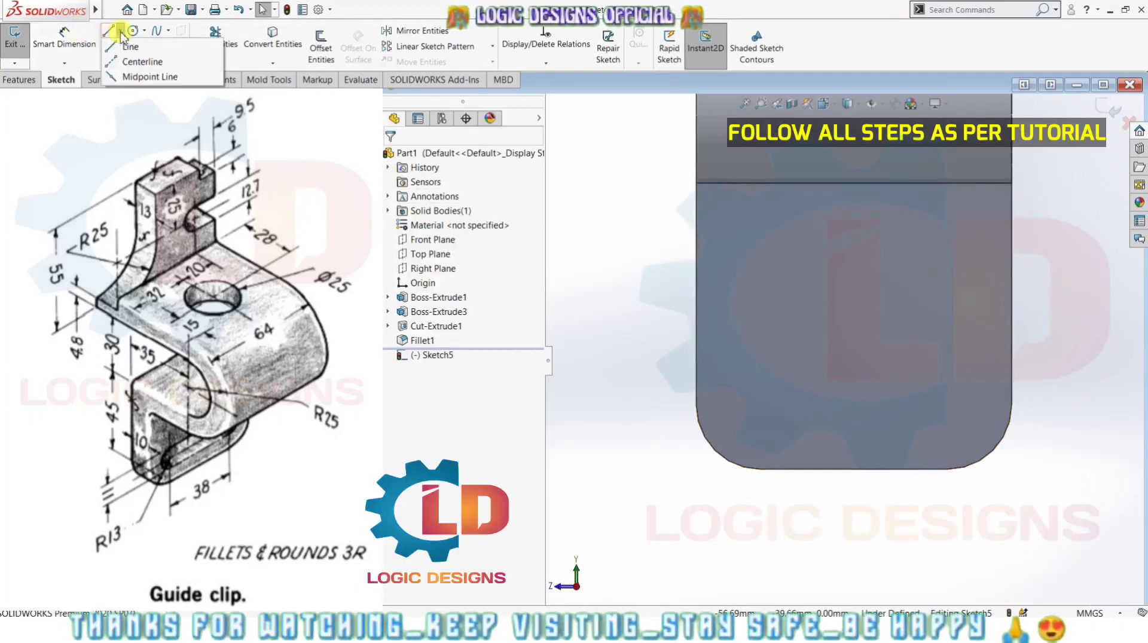
click(126, 63)
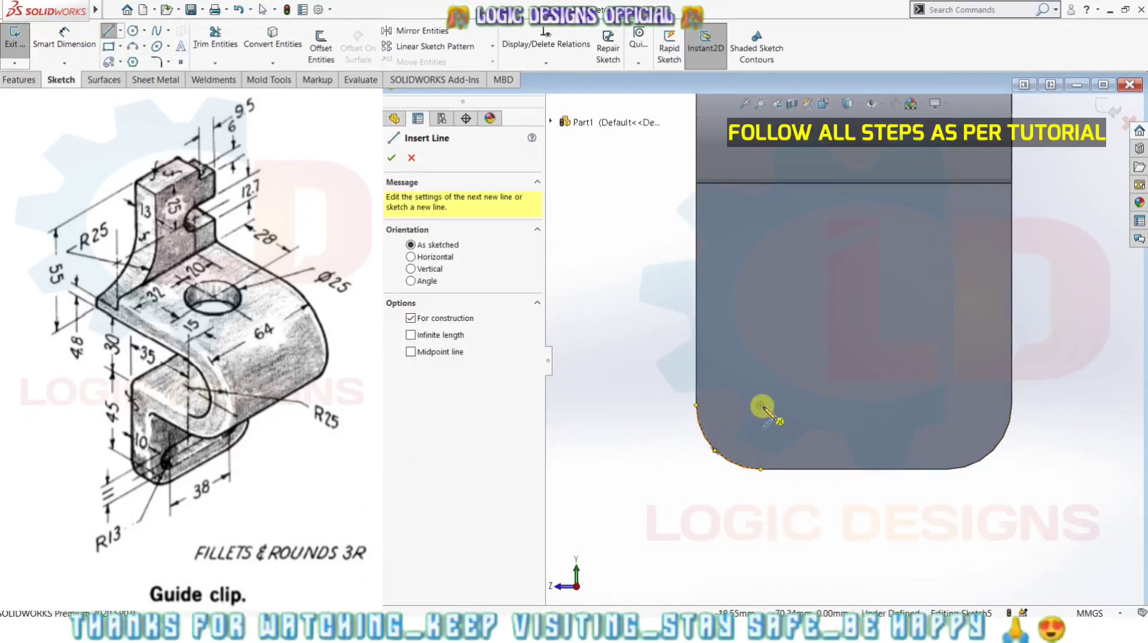
drag(761, 408, 991, 435)
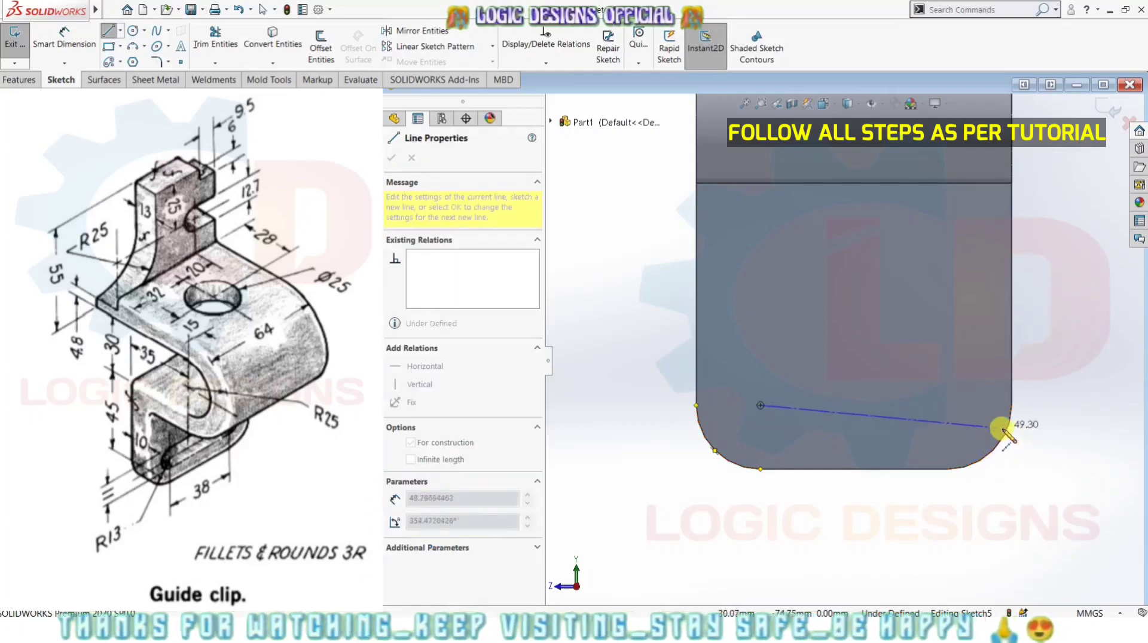
mouse_move(991, 435)
mouse_down()
mouse_move(1000, 443)
mouse_move(944, 409)
mouse_up()
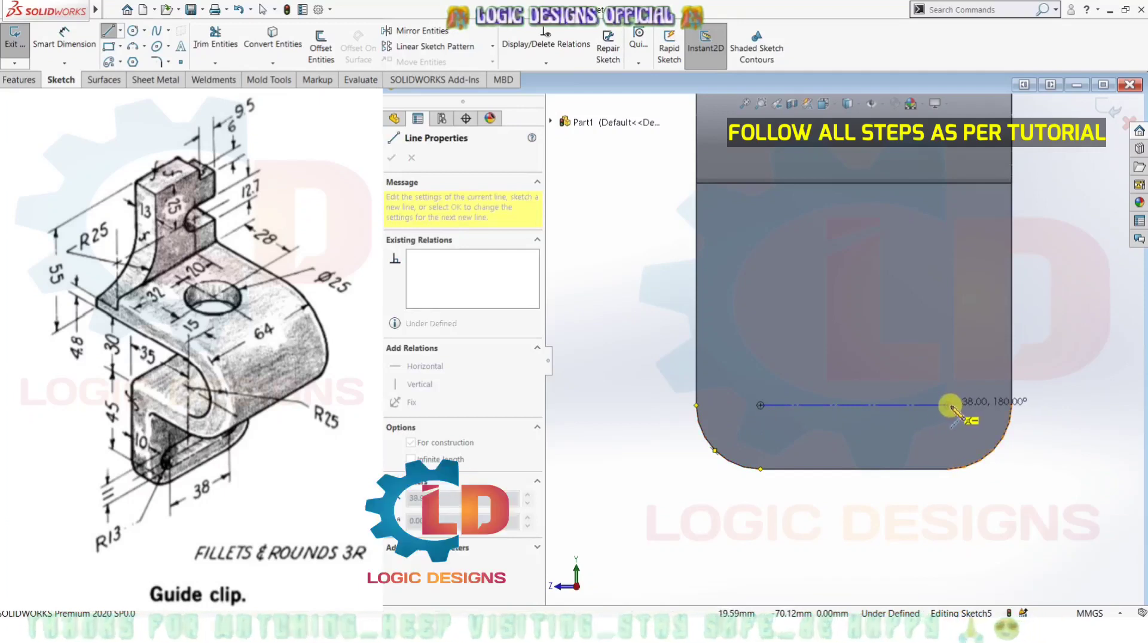
drag(945, 409, 948, 405)
key(Escape)
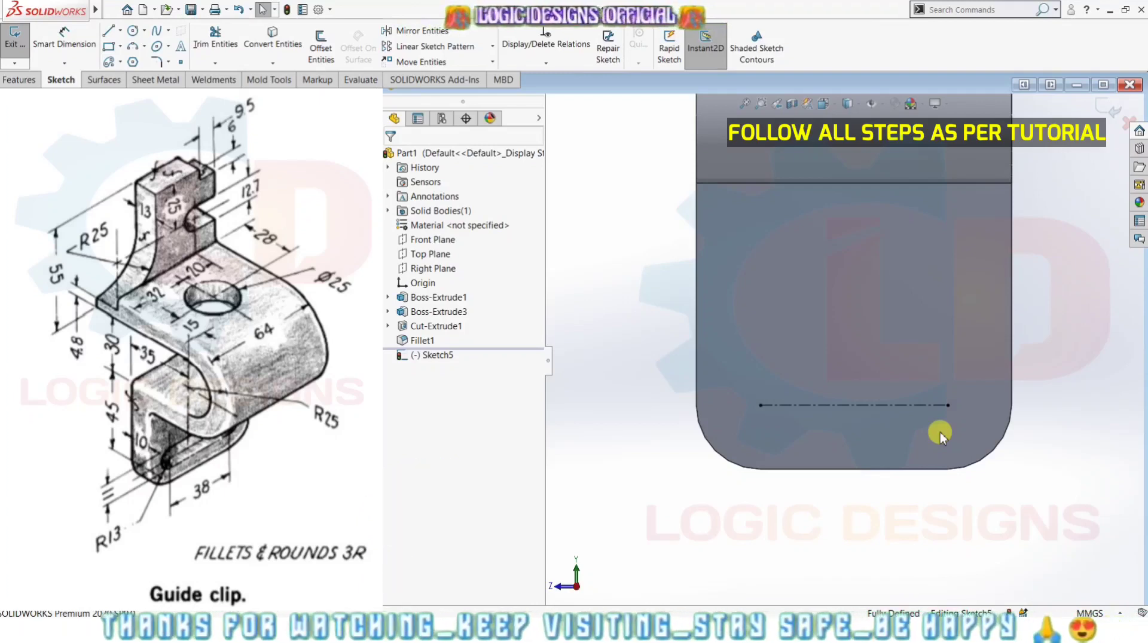
- Draw a straight slot along the 38 mm centreline
click(121, 62)
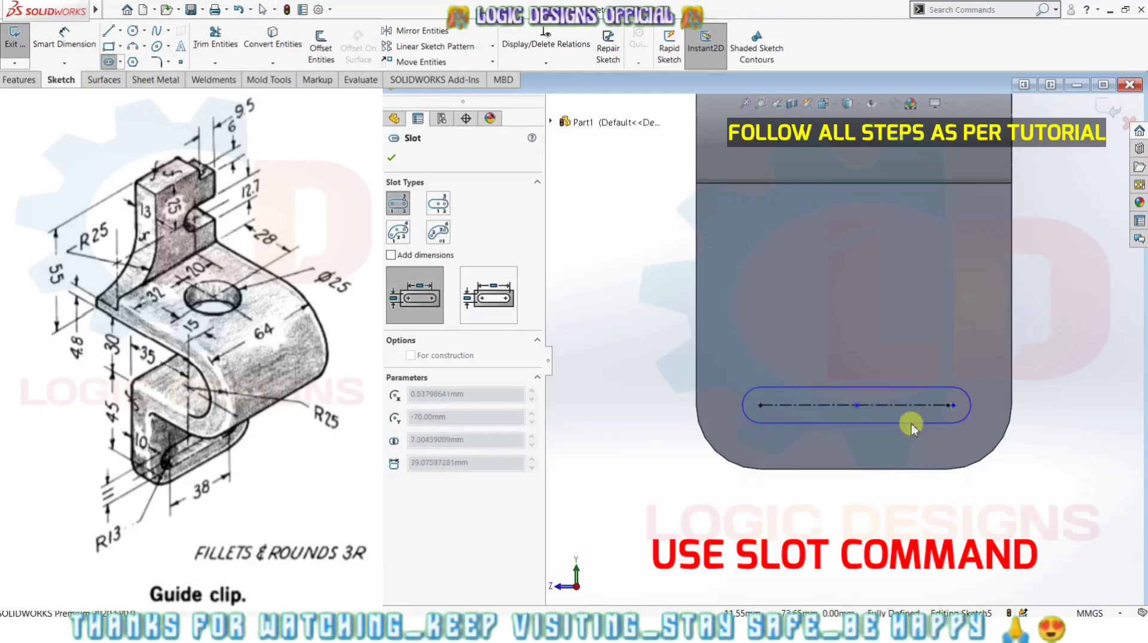
click(911, 428)
text(38)
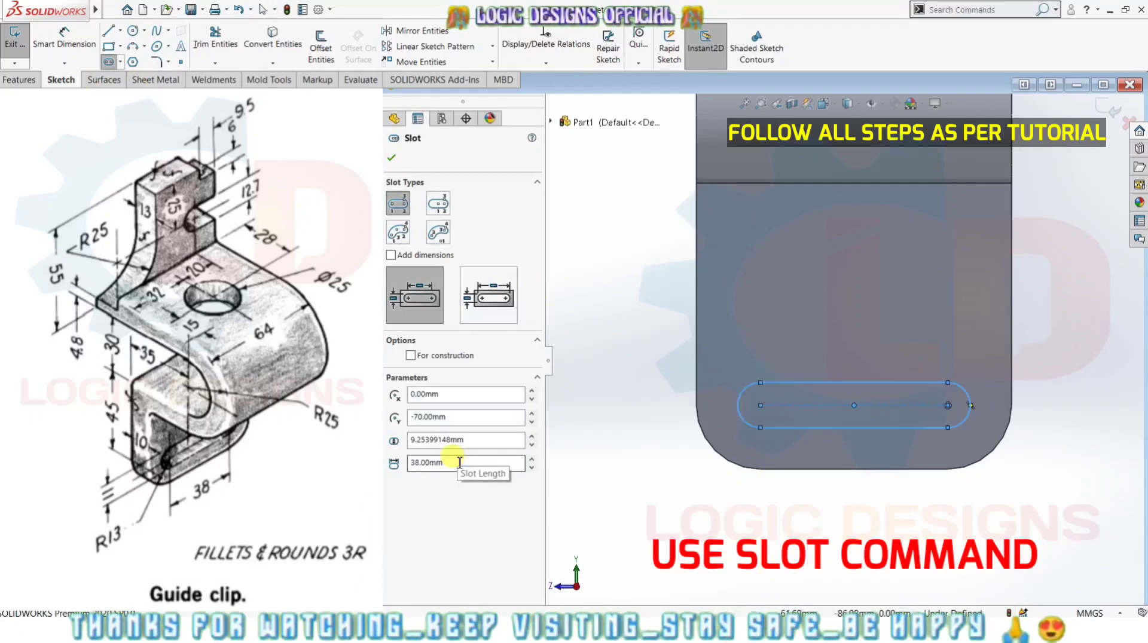
click(391, 159)
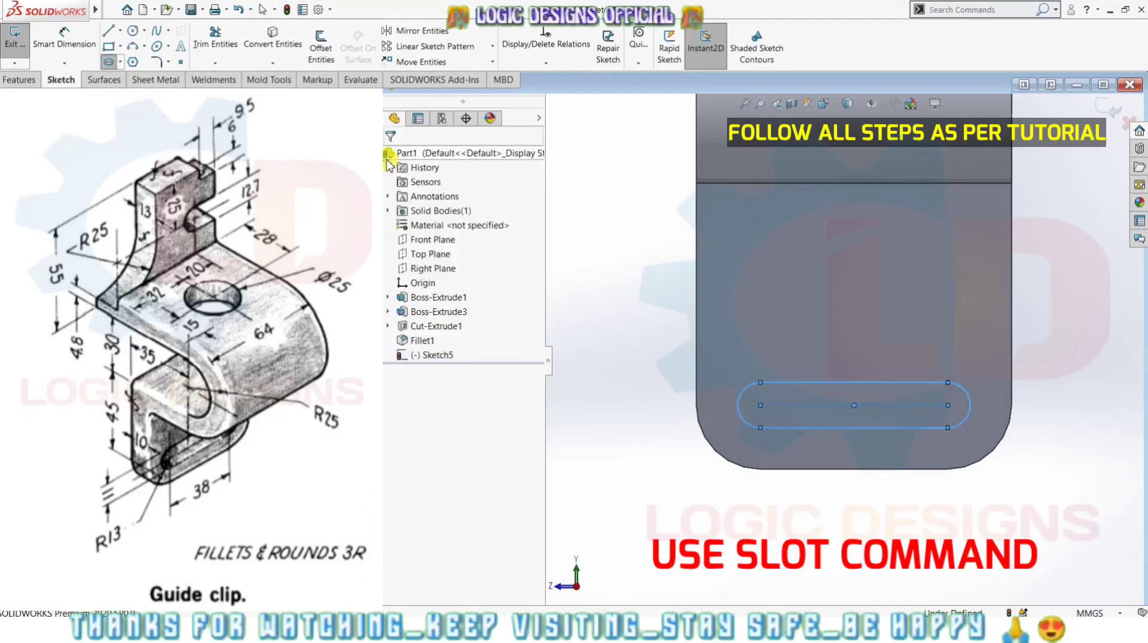
- Dimension the slot 11 mm from the tab's bottom edge
click(84, 47)
click(822, 383)
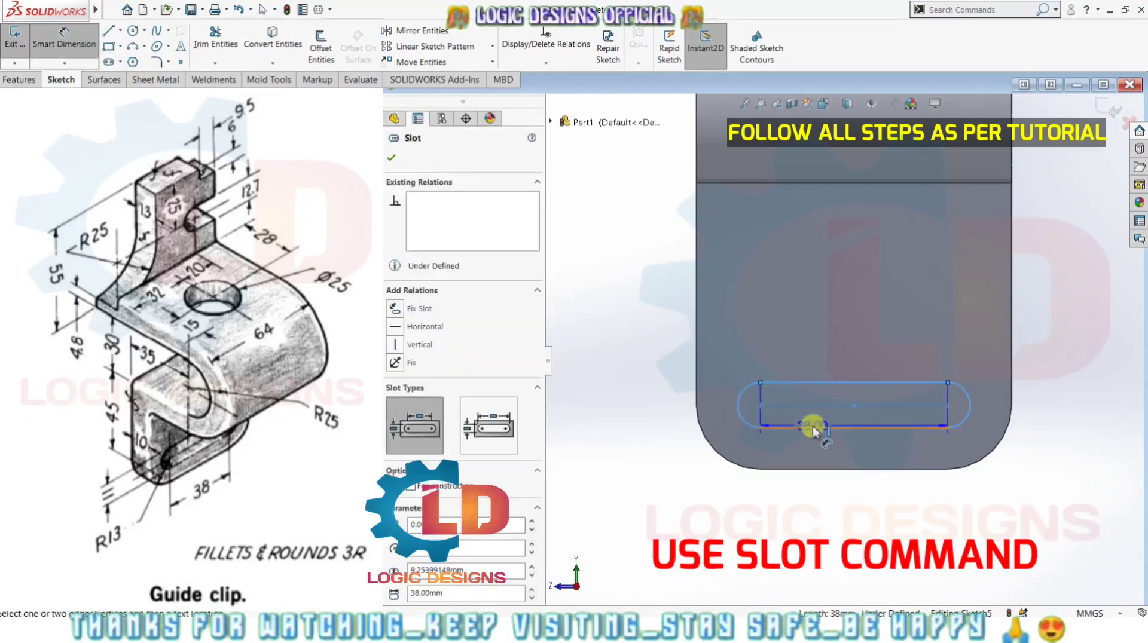
click(674, 415)
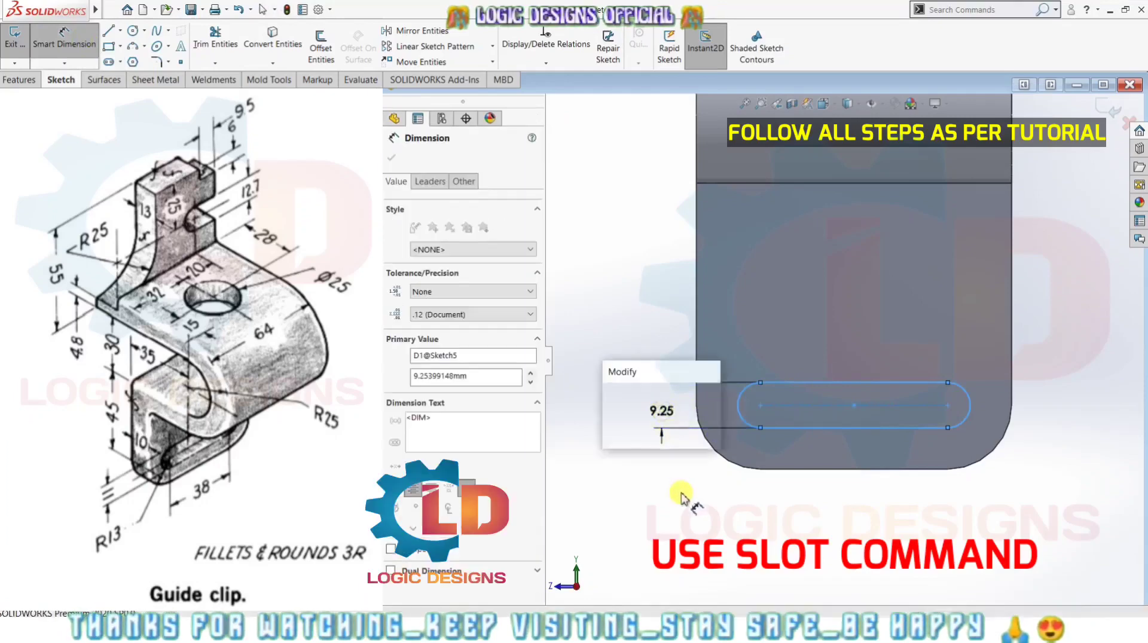
text(11)
key(Return)
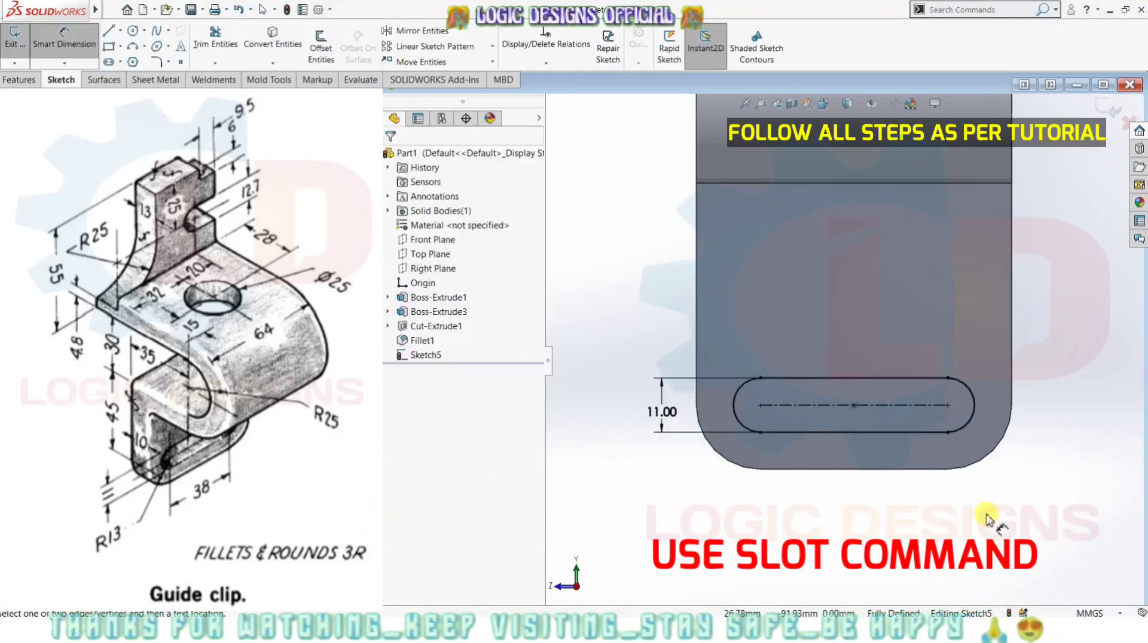
mouse_move(901, 530)
middle_down()
mouse_move(990, 526)
mouse_move(1016, 569)
middle_up()
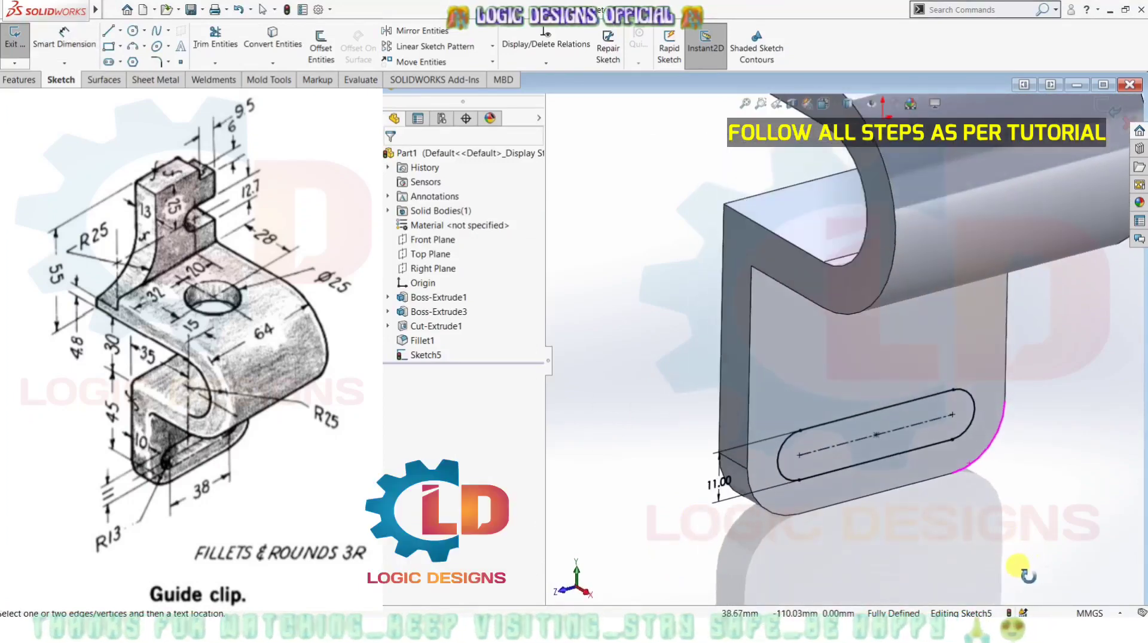
scroll(1026, 571, up, 2)
scroll(1026, 570, up, 1)
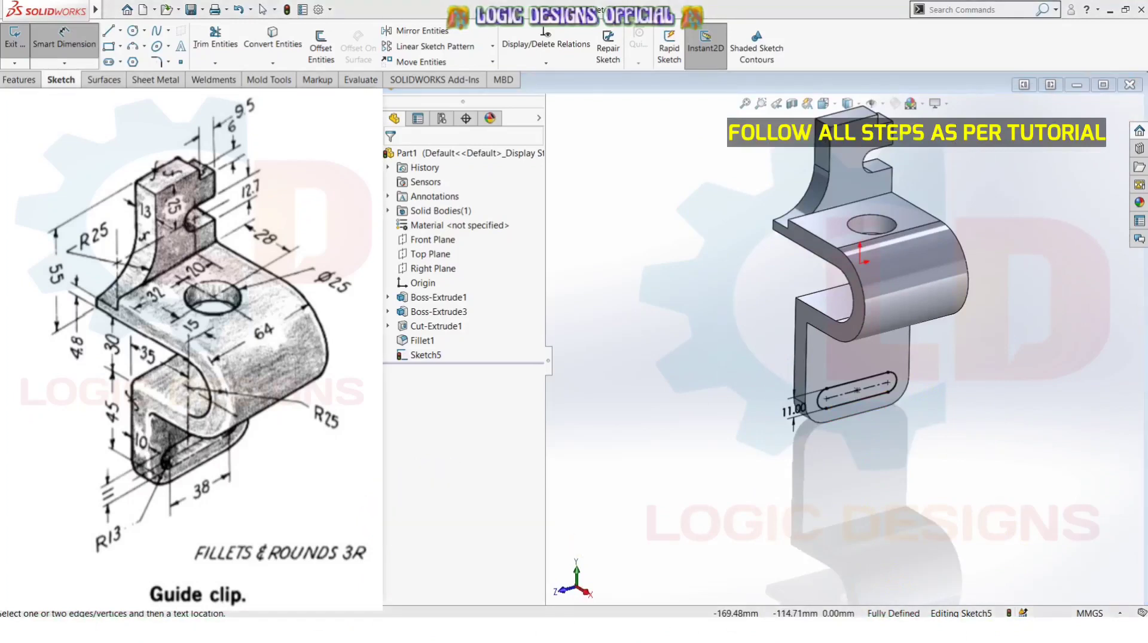
- Extruded-cut the slot through the lower tab, then return to the isometric view
click(18, 83)
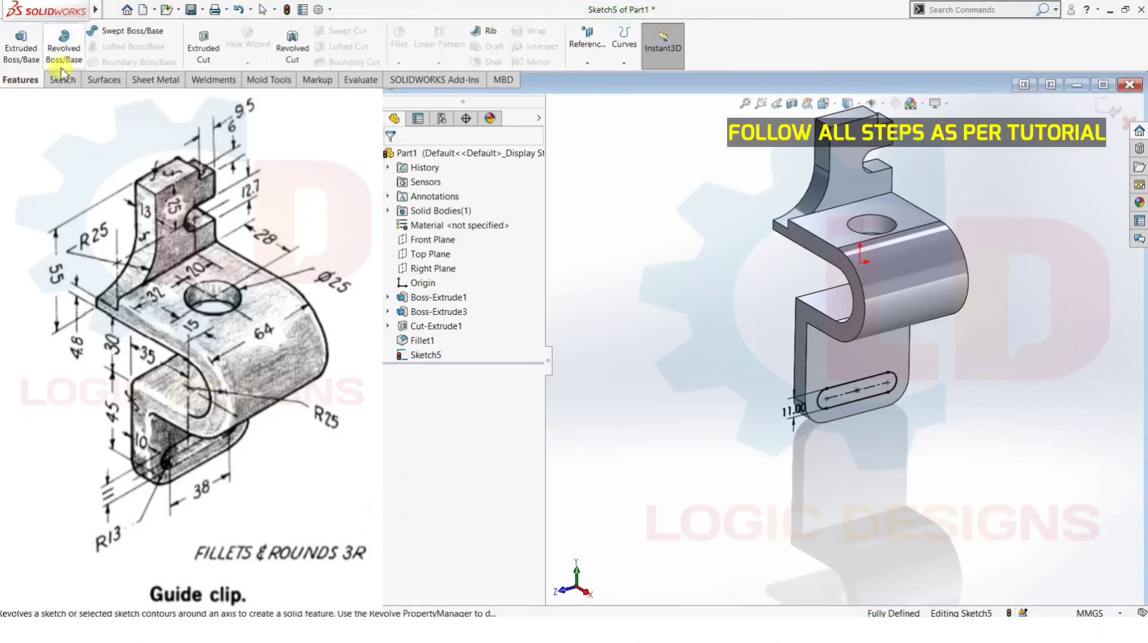
click(202, 52)
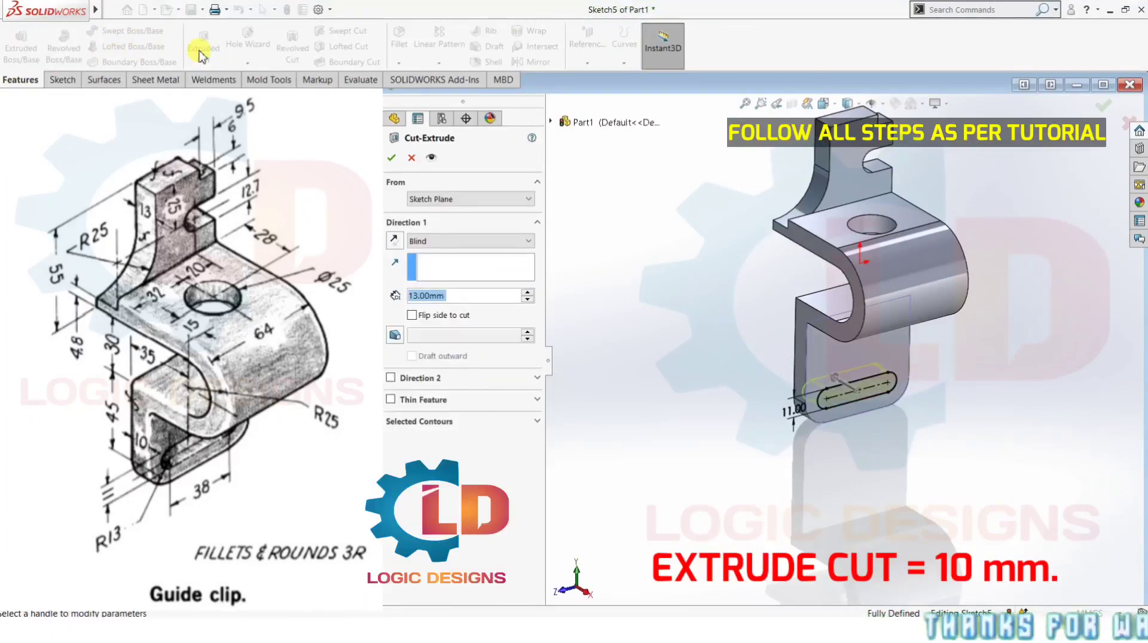
mouse_move(743, 455)
middle_down()
mouse_move(791, 450)
mouse_move(787, 410)
middle_up()
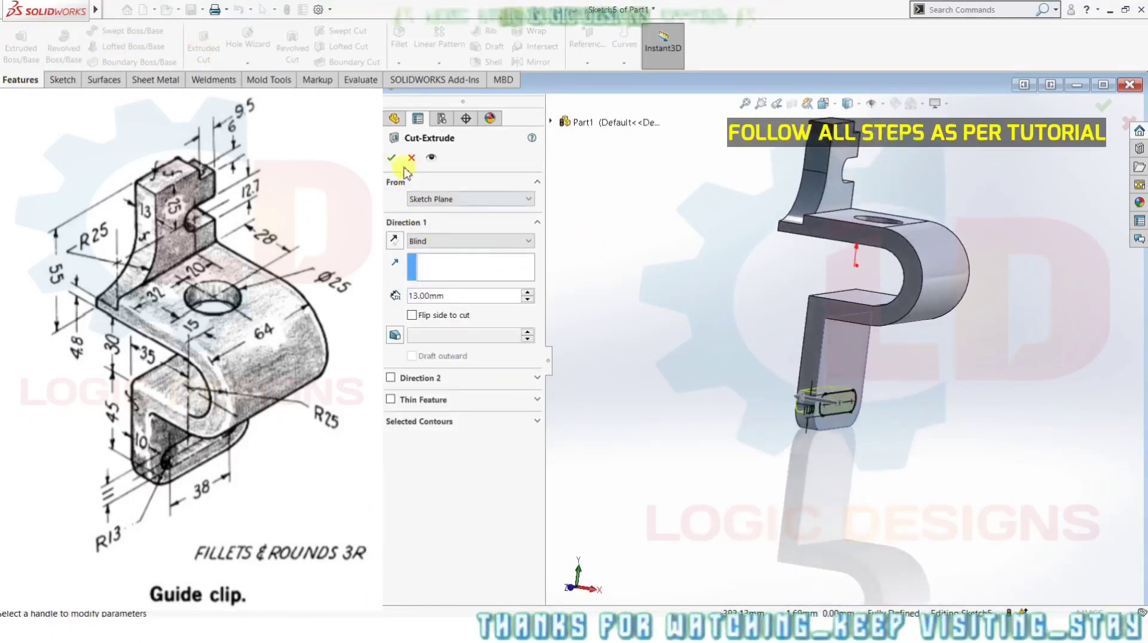
key(Return)
click(907, 447)
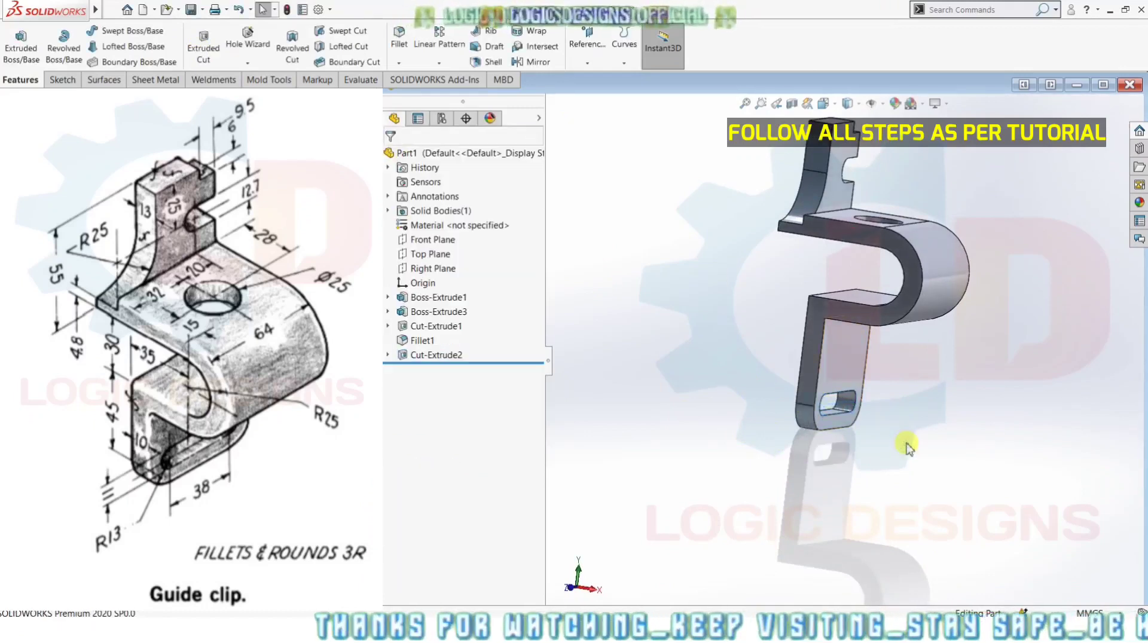
key(ctrl+7)
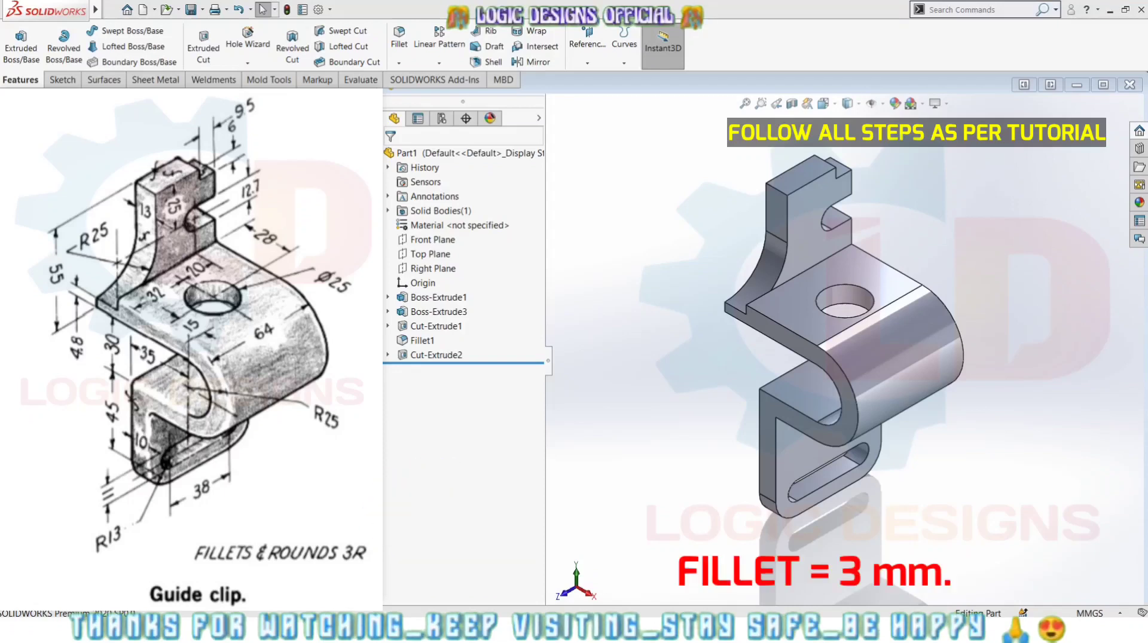
- Fillet four edges along the bends and lower tab with a 3 mm radius
click(395, 46)
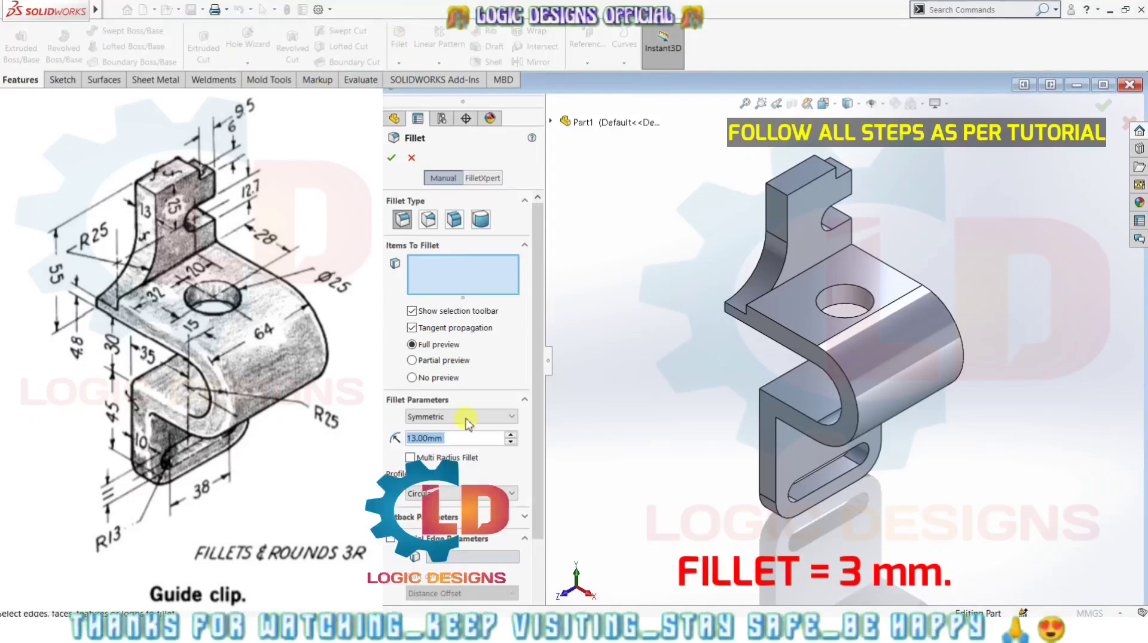
text(3)
key(Return)
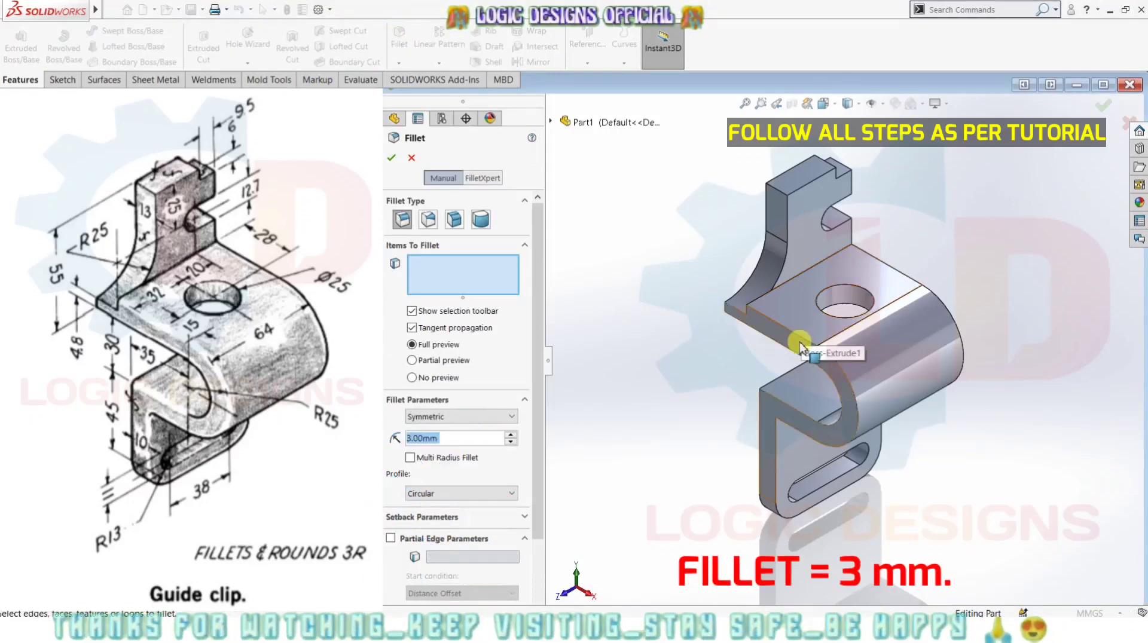
click(848, 399)
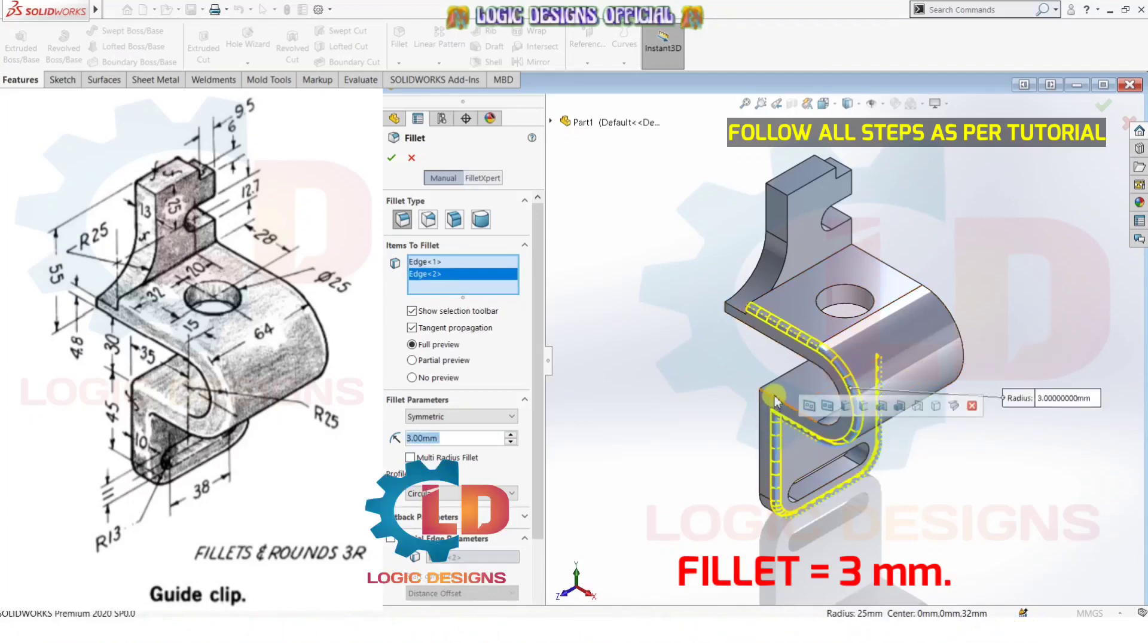
click(760, 453)
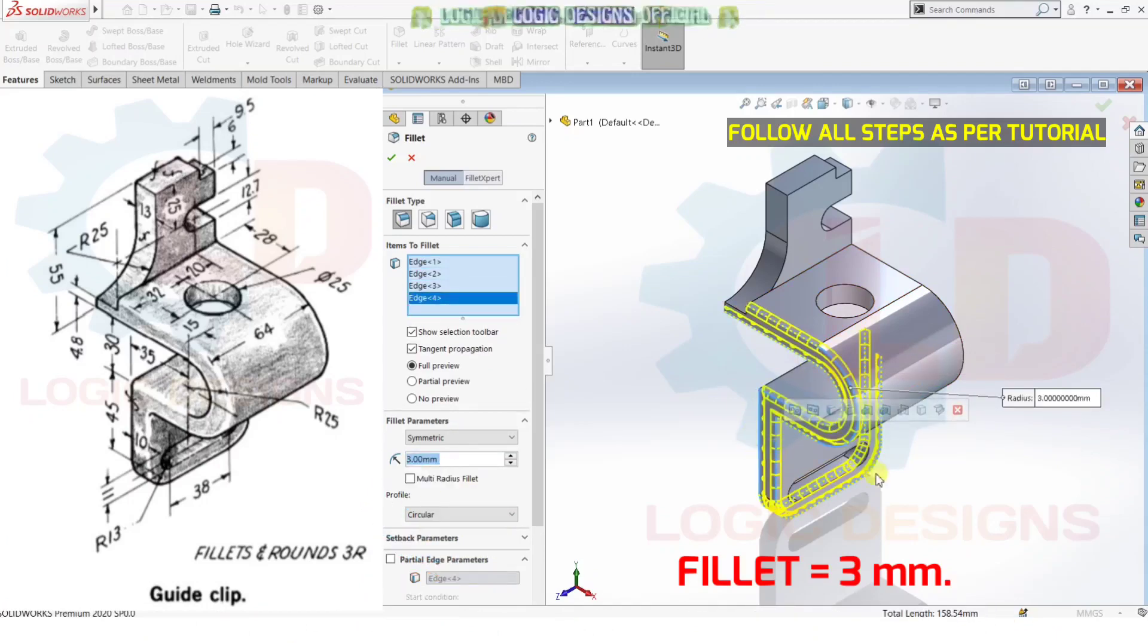
middle_drag(994, 505, 913, 382)
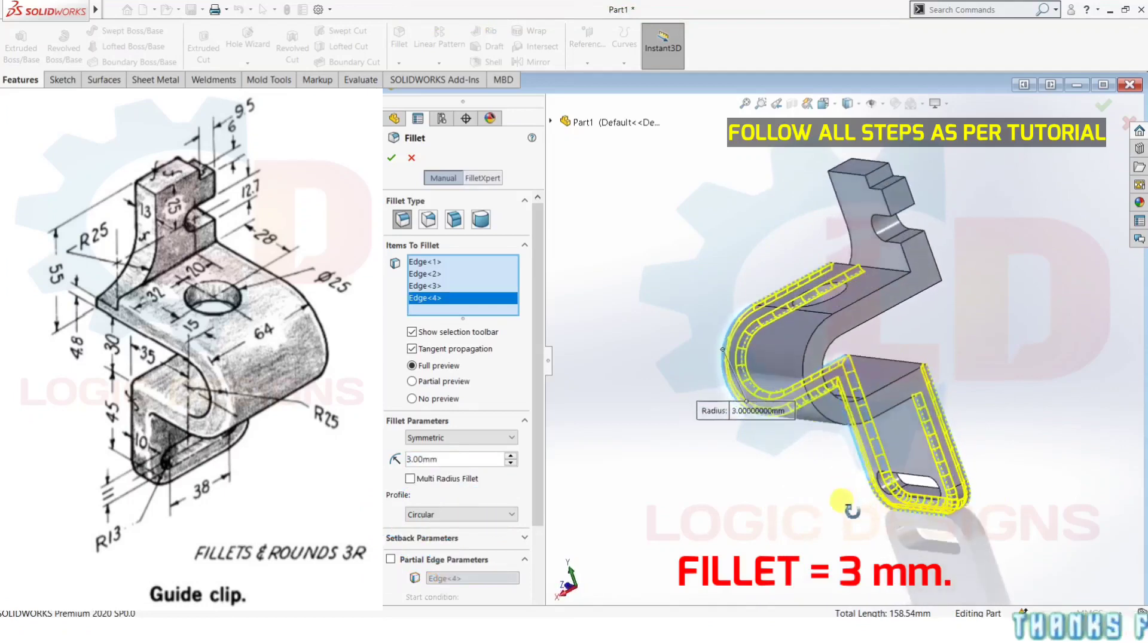
click(899, 380)
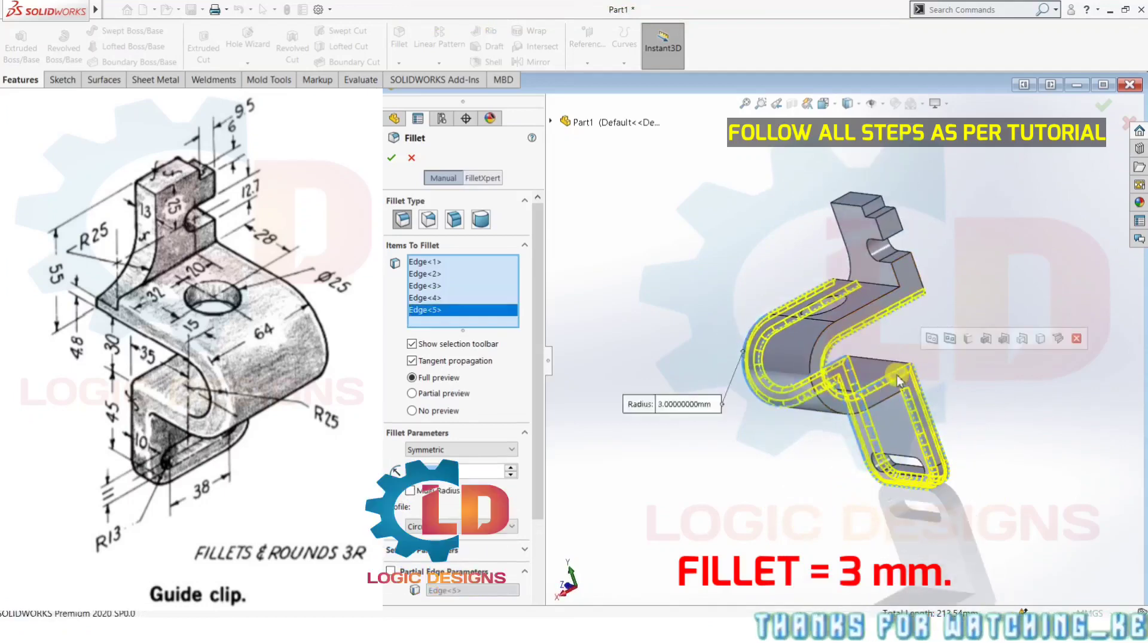
click(885, 410)
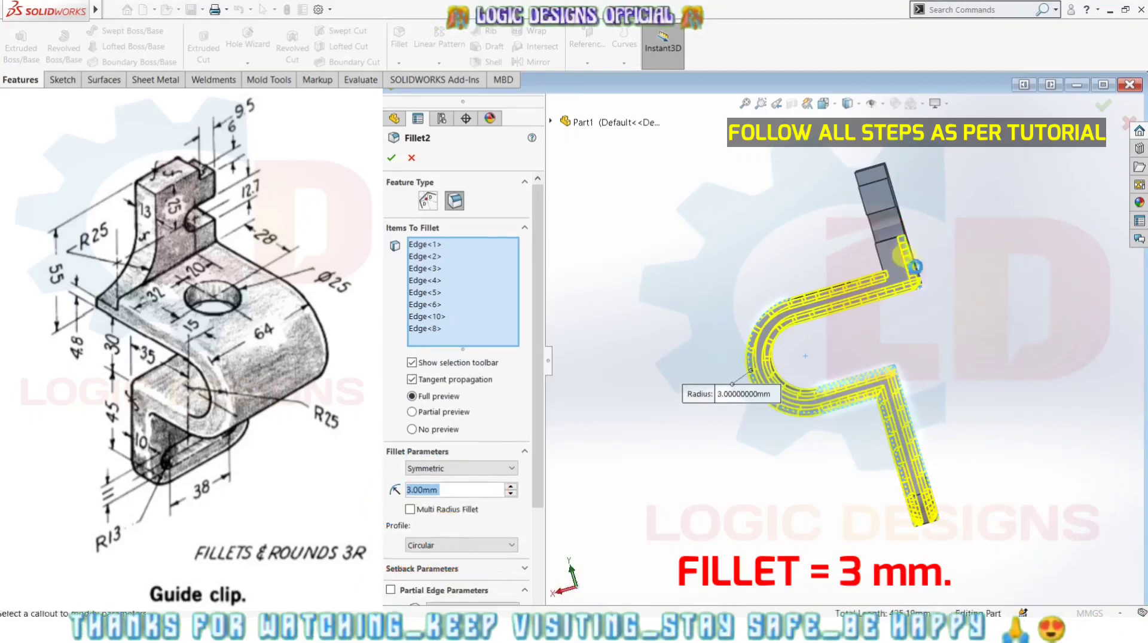
middle_drag(954, 325, 1074, 403)
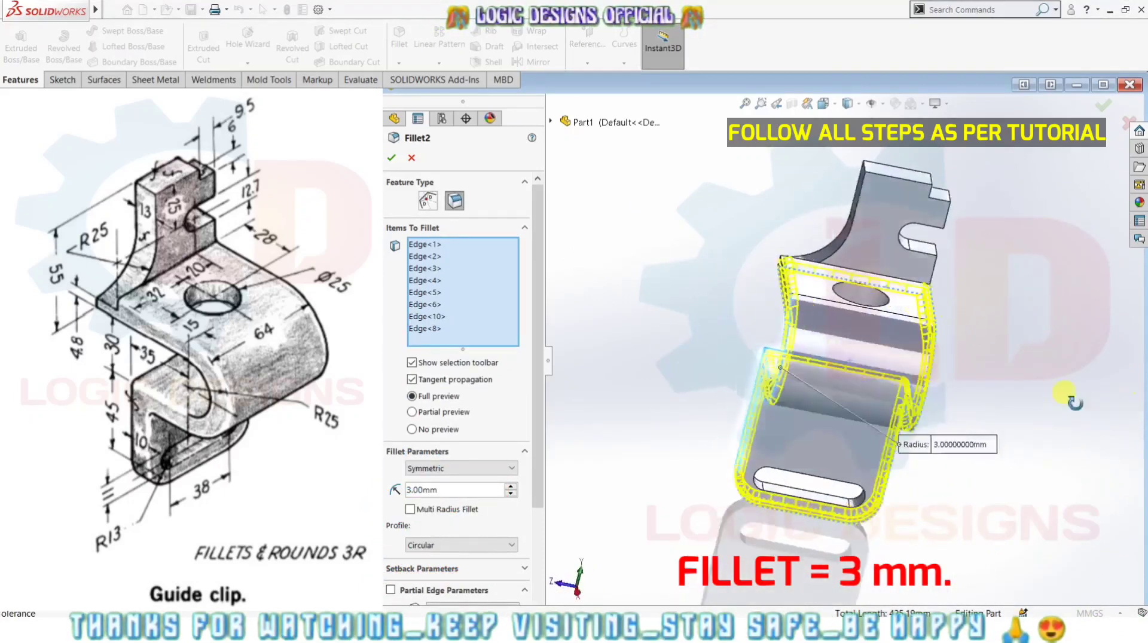
click(393, 159)
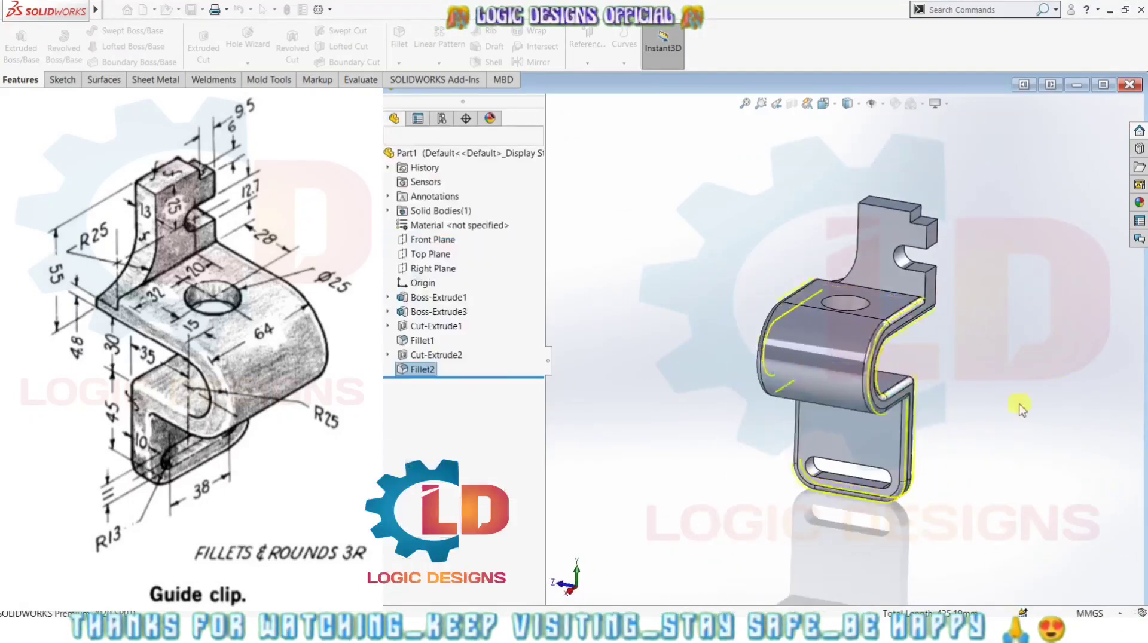
middle_drag(1037, 430, 1105, 515)
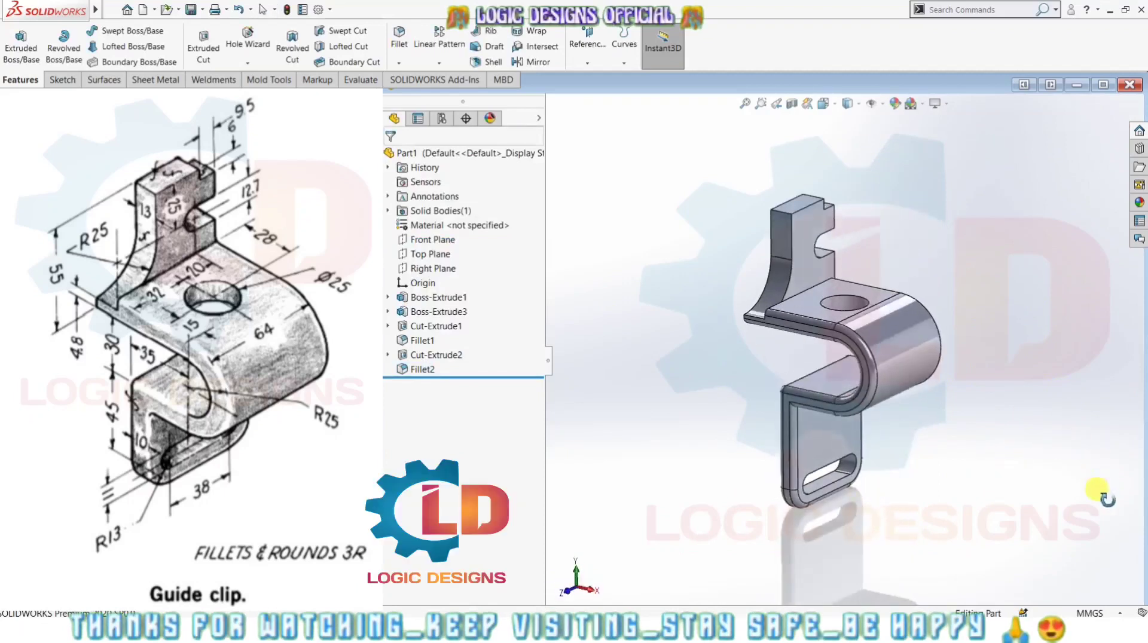
key(ctrl+7)
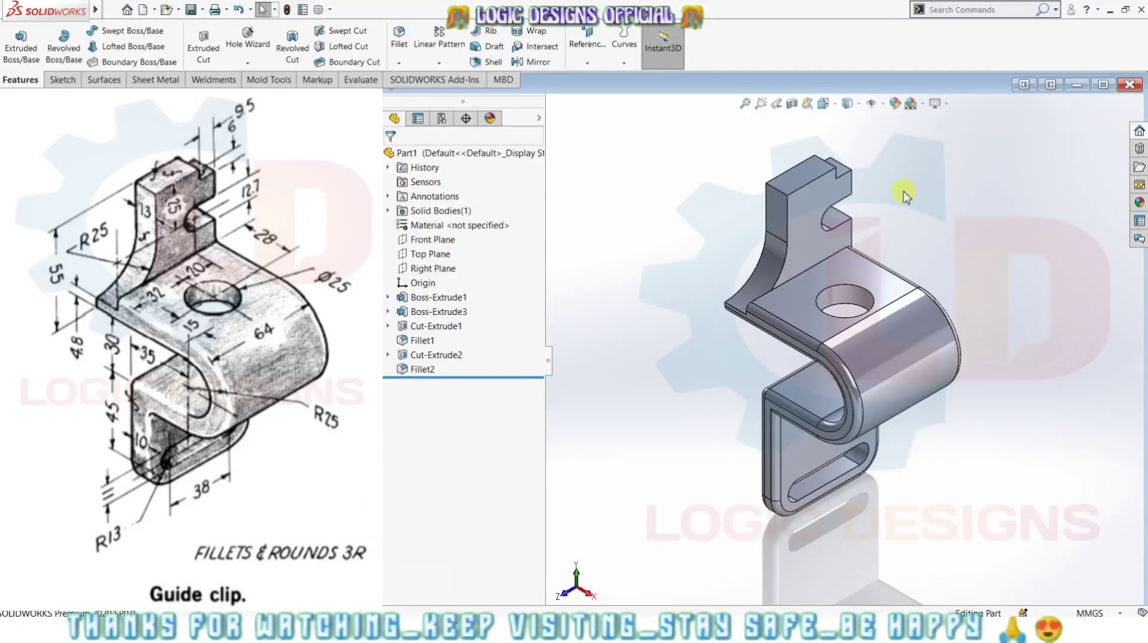
mouse_move(994, 389)
middle_down()
mouse_move(838, 389)
mouse_move(621, 421)
mouse_move(768, 422)
mouse_move(1084, 389)
mouse_move(1045, 392)
mouse_move(1053, 402)
mouse_move(589, 393)
mouse_move(1004, 392)
middle_up()
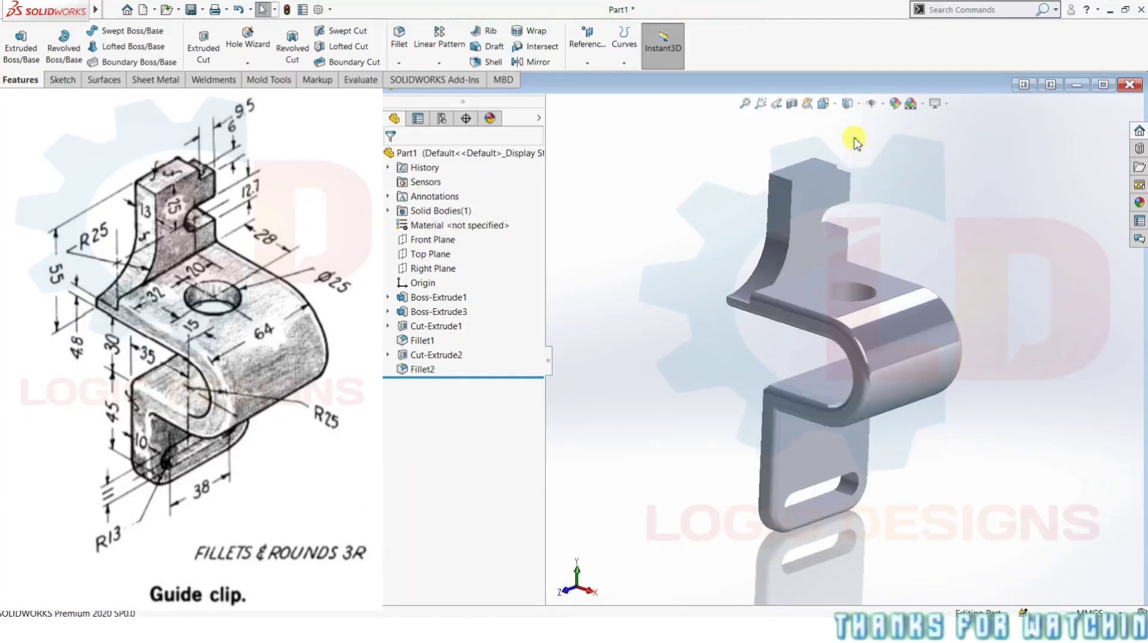
mouse_move(974, 362)
middle_down()
mouse_move(884, 333)
mouse_move(763, 364)
mouse_move(814, 469)
mouse_move(789, 415)
mouse_move(779, 338)
mouse_move(902, 333)
mouse_move(1010, 247)
mouse_move(948, 264)
mouse_move(1019, 308)
mouse_move(948, 251)
mouse_move(937, 309)
middle_up()
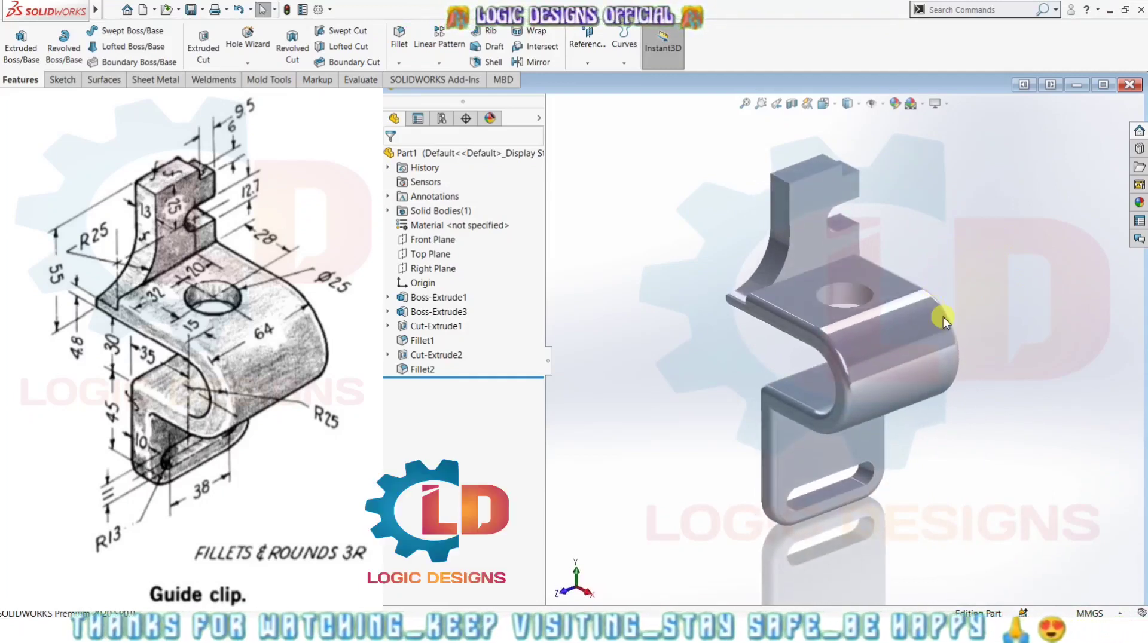